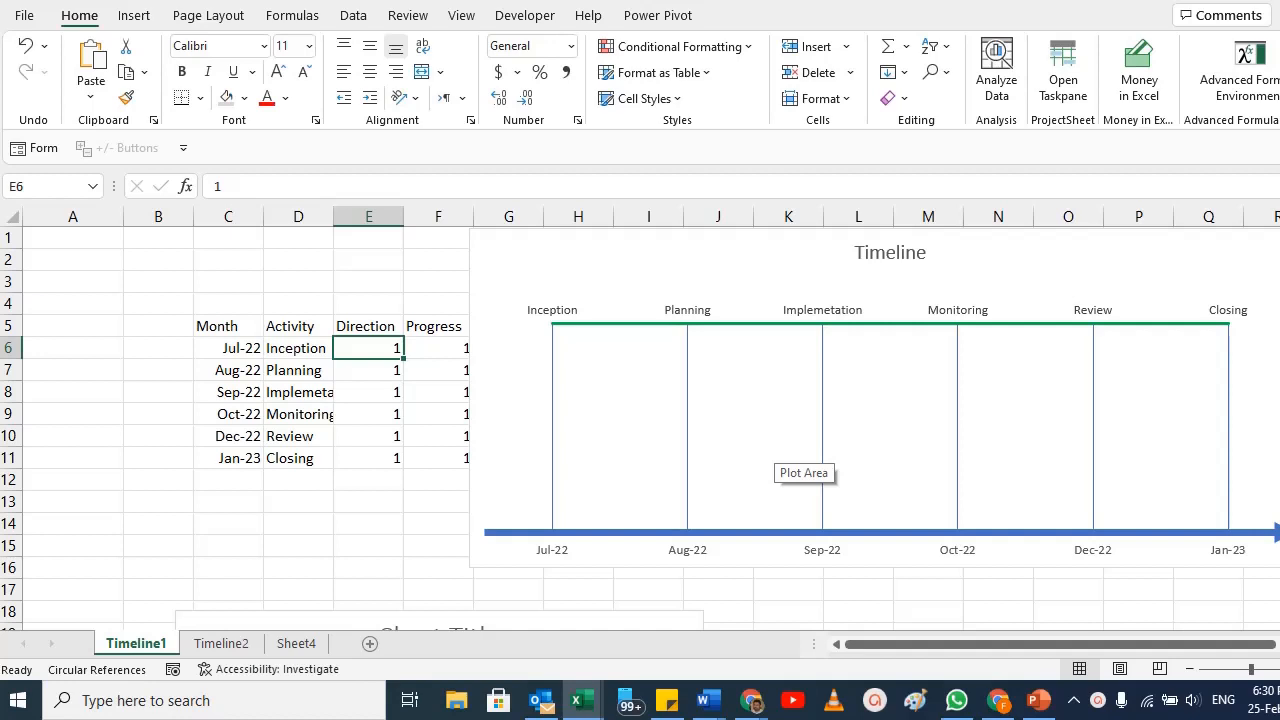
Step: Move the timeline chart clear of the table and delete the values in the Progress column
left_click(472, 258)
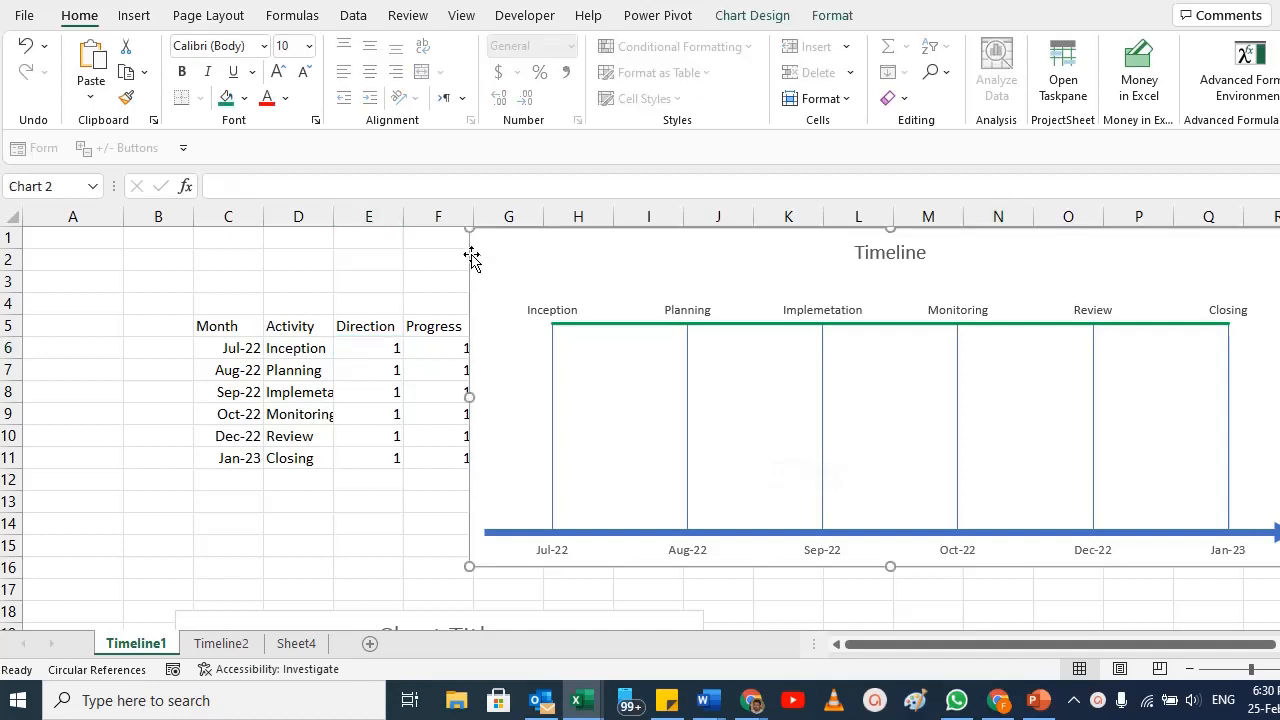
left_click_drag(469, 254, 477, 271)
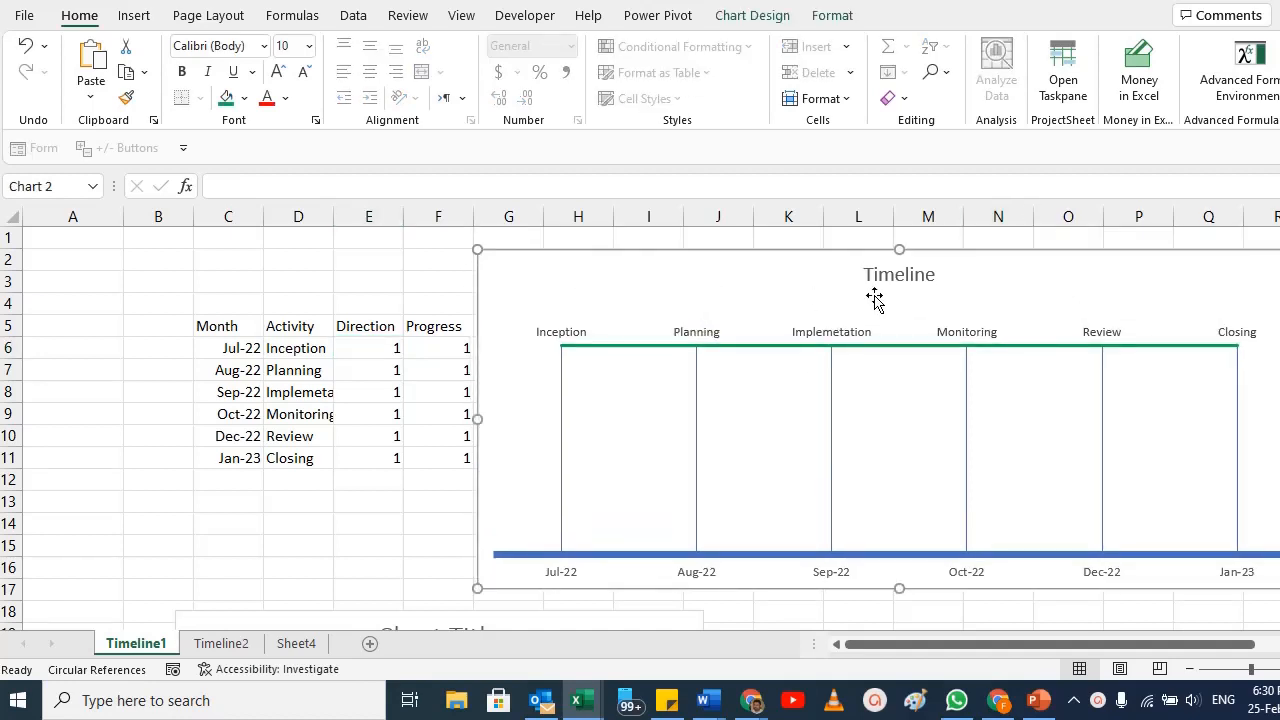
left_click_drag(789, 258, 785, 251)
left_click_drag(462, 339, 450, 476)
key("Delete")
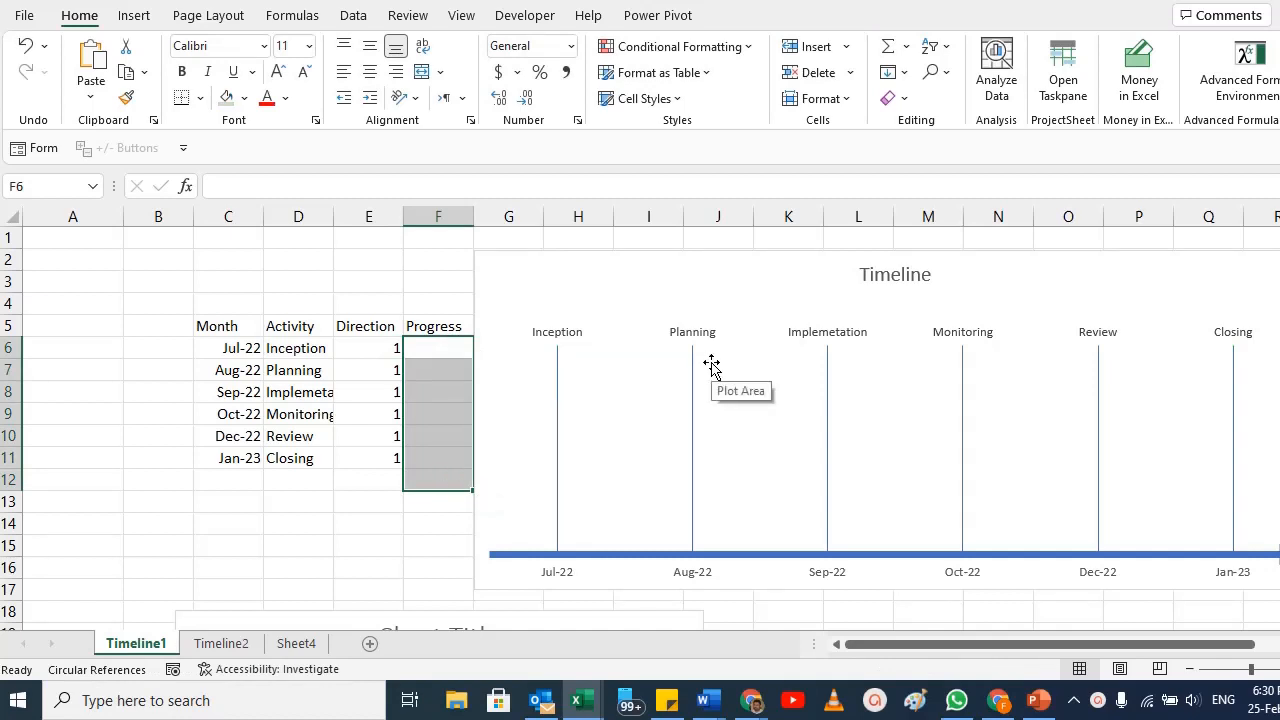
Step: Reposition the timeline chart beside the table so that the Progress heading is uncovered
left_click_drag(700, 251, 673, 245)
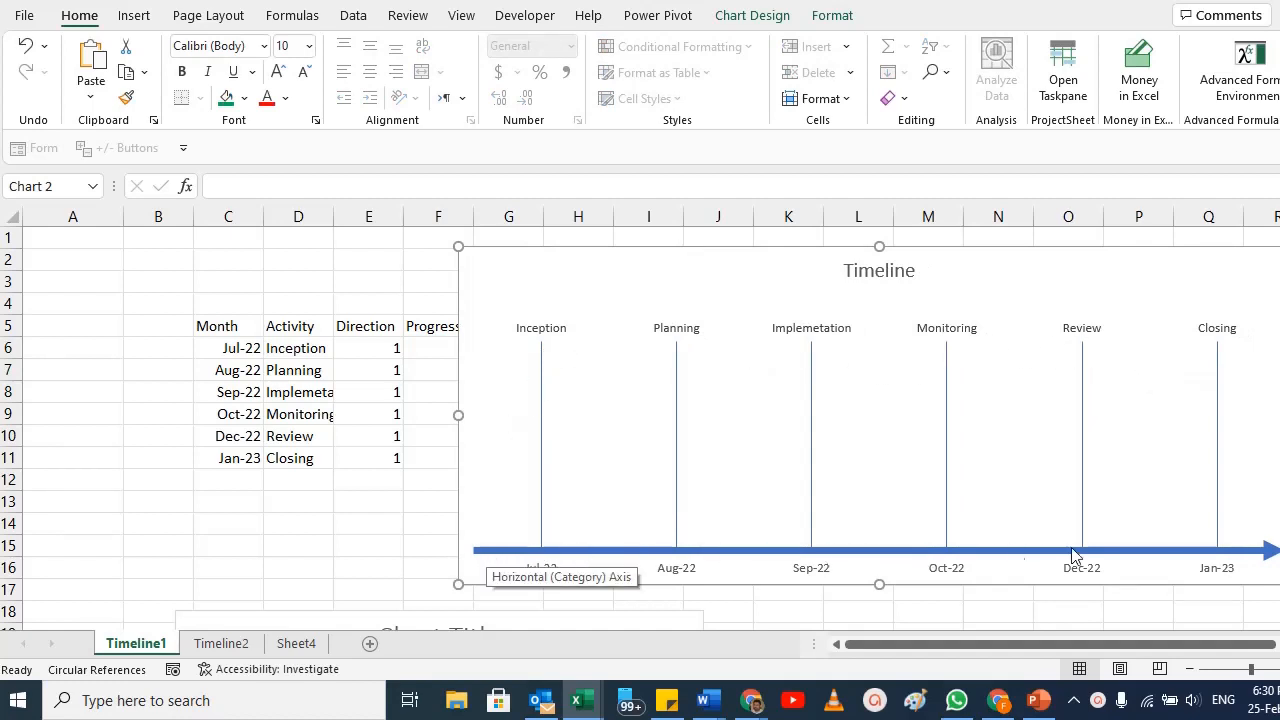
left_click_drag(810, 533, 781, 535)
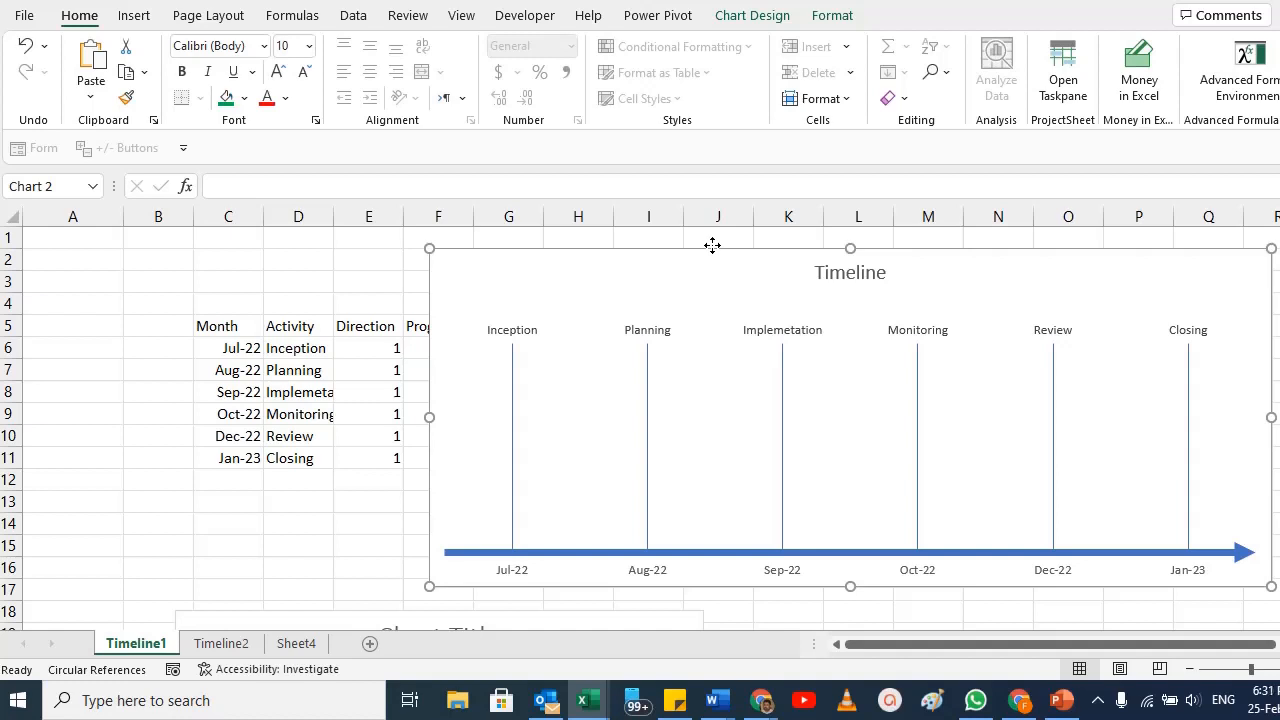
left_click_drag(708, 254, 745, 250)
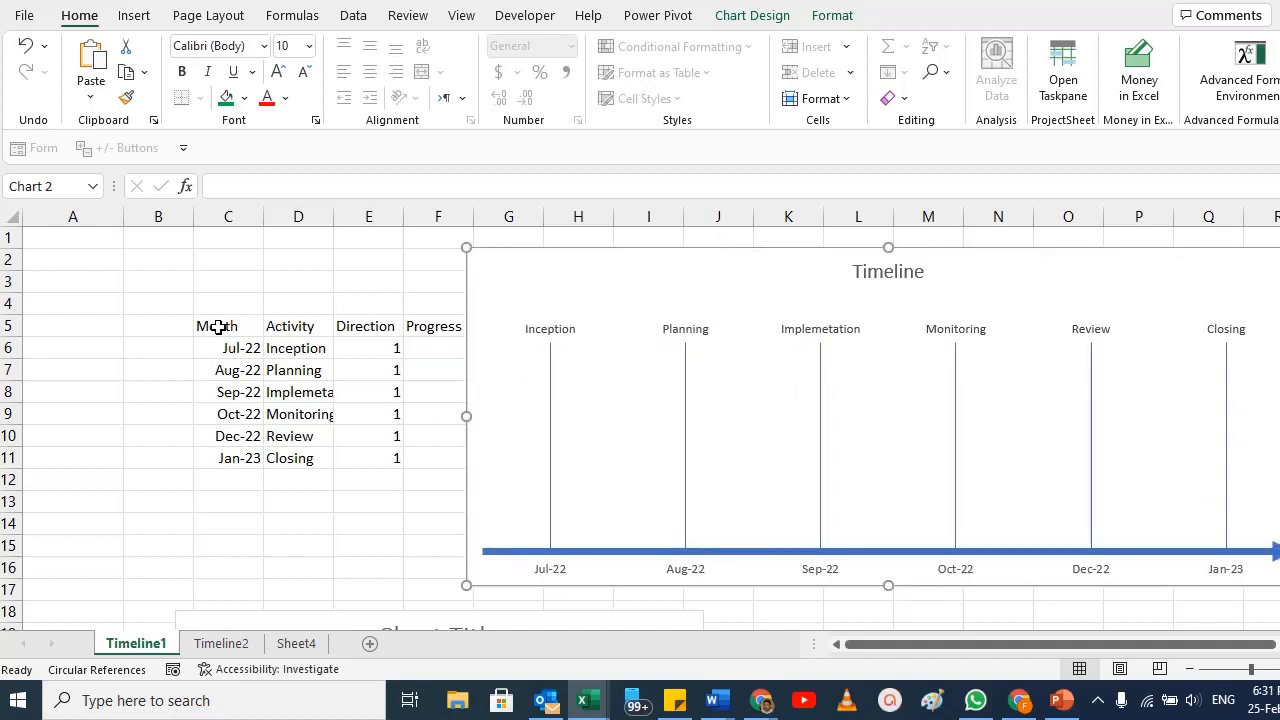
Step: Review the Month, Activity and Direction columns of the table against the timeline chart
left_click_drag(218, 326, 240, 438)
left_click_drag(294, 326, 298, 460)
left_click(363, 335)
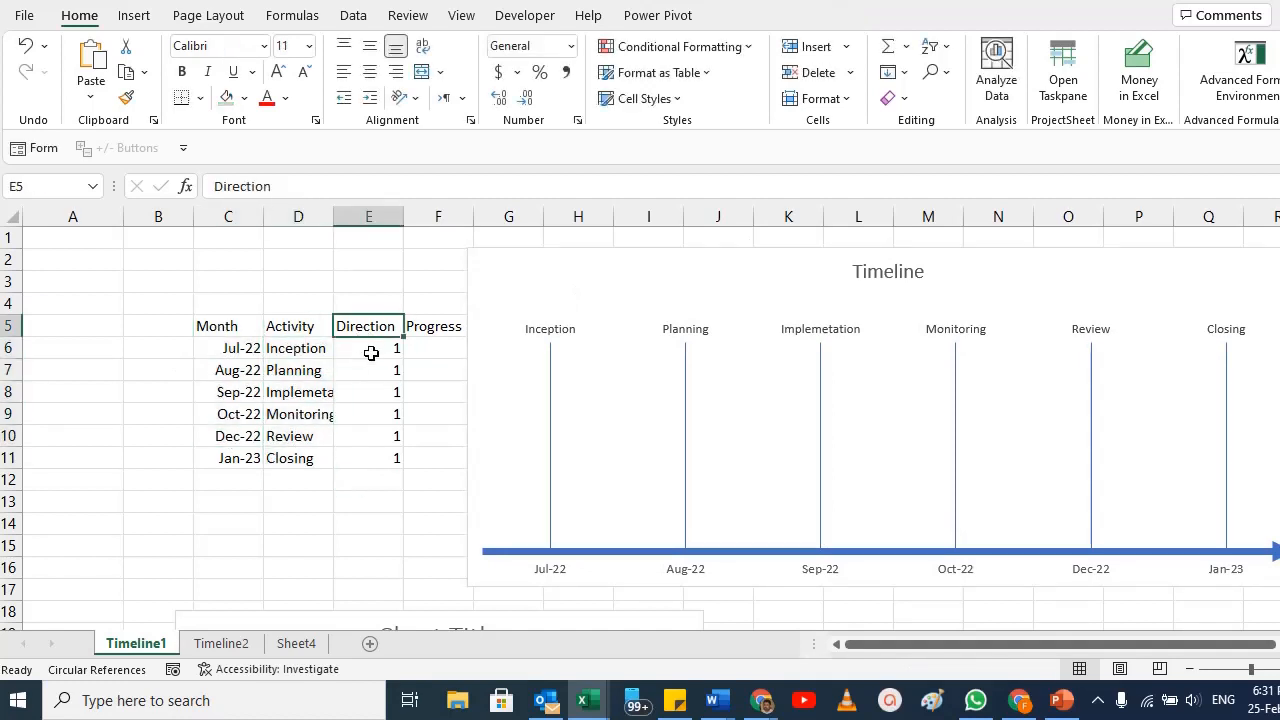
left_click_drag(371, 351, 370, 440)
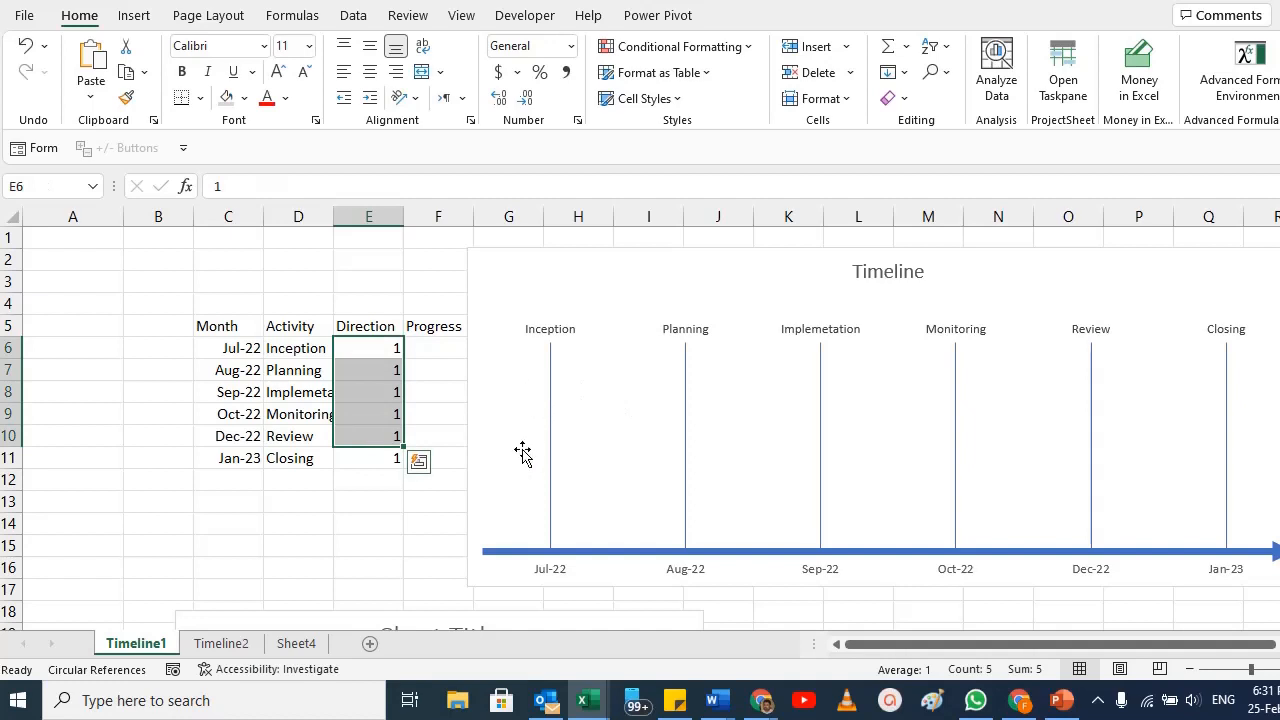
left_click(392, 349)
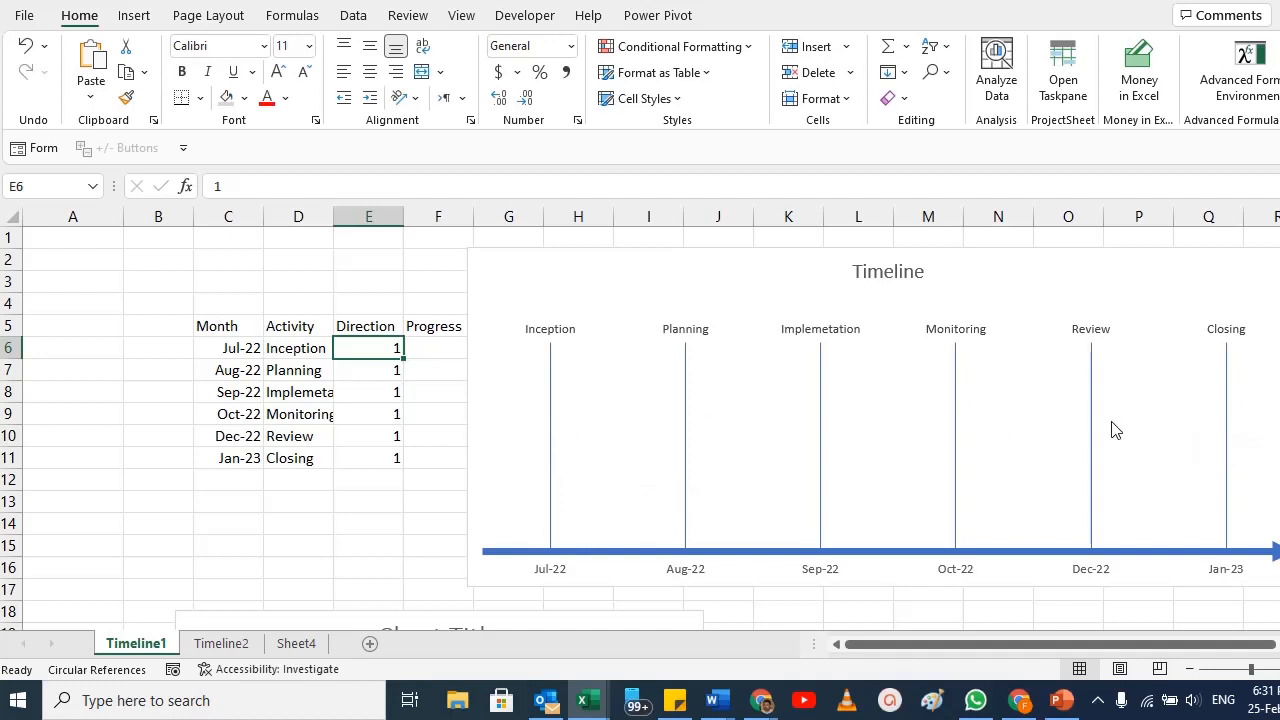
Step: Set the Direction values to 2 for Planning, 3 for the Sep-22 activity and 4 for Monitoring
left_click_drag(370, 352, 354, 471)
left_click(370, 345)
key("Return")
type("2")
key("Return")
type("3")
key("Return")
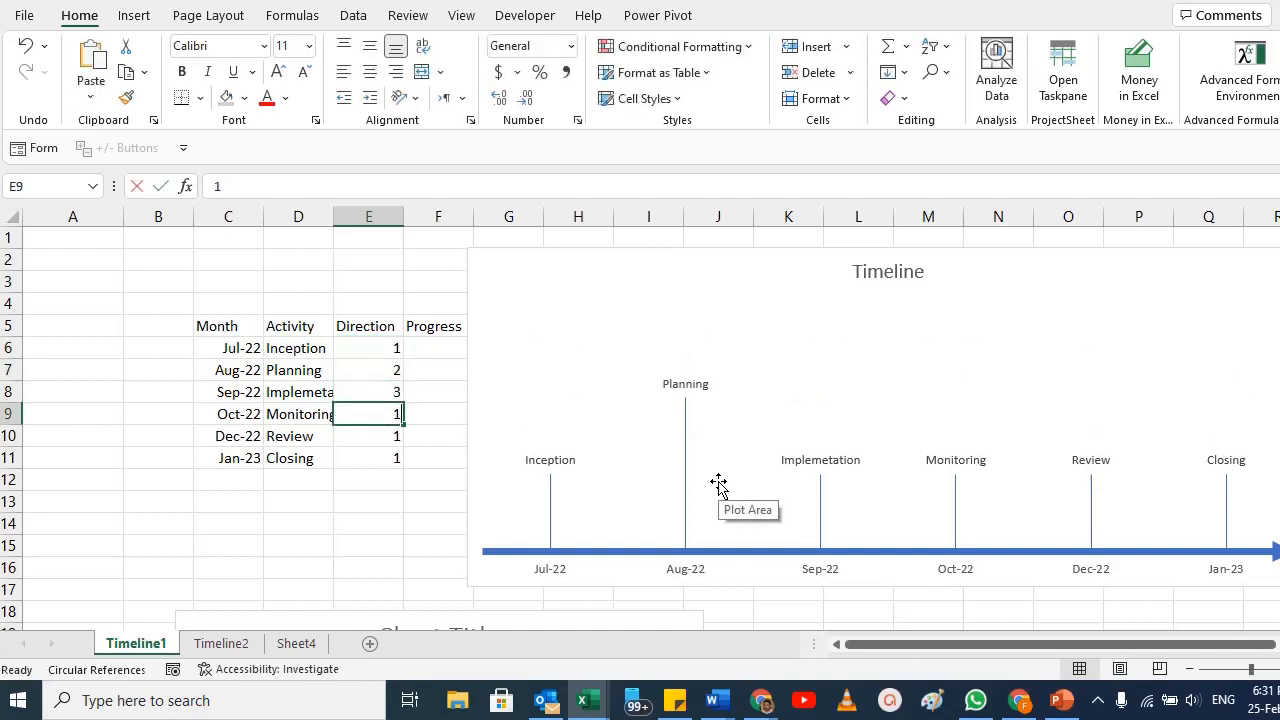
type("4")
key("Return")
Step: Change the Direction value of Monitoring to 3 and set Review to 2
key("Up")
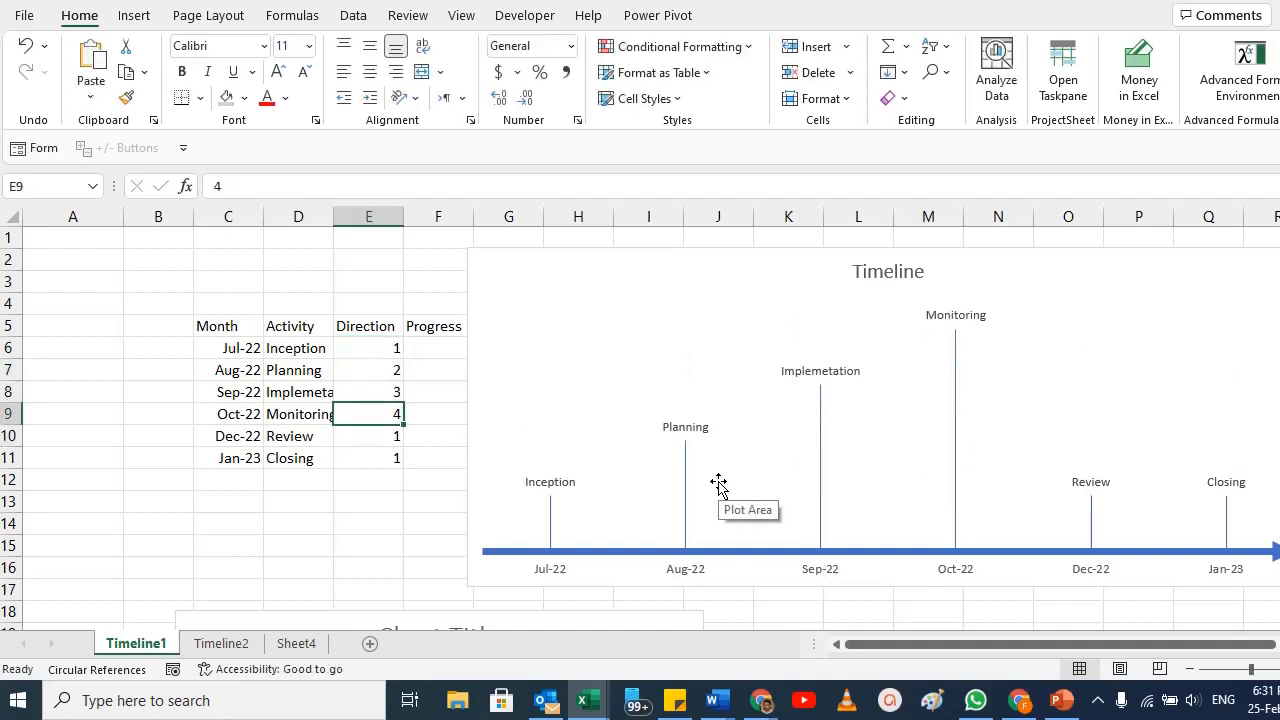
type("3")
key("Return")
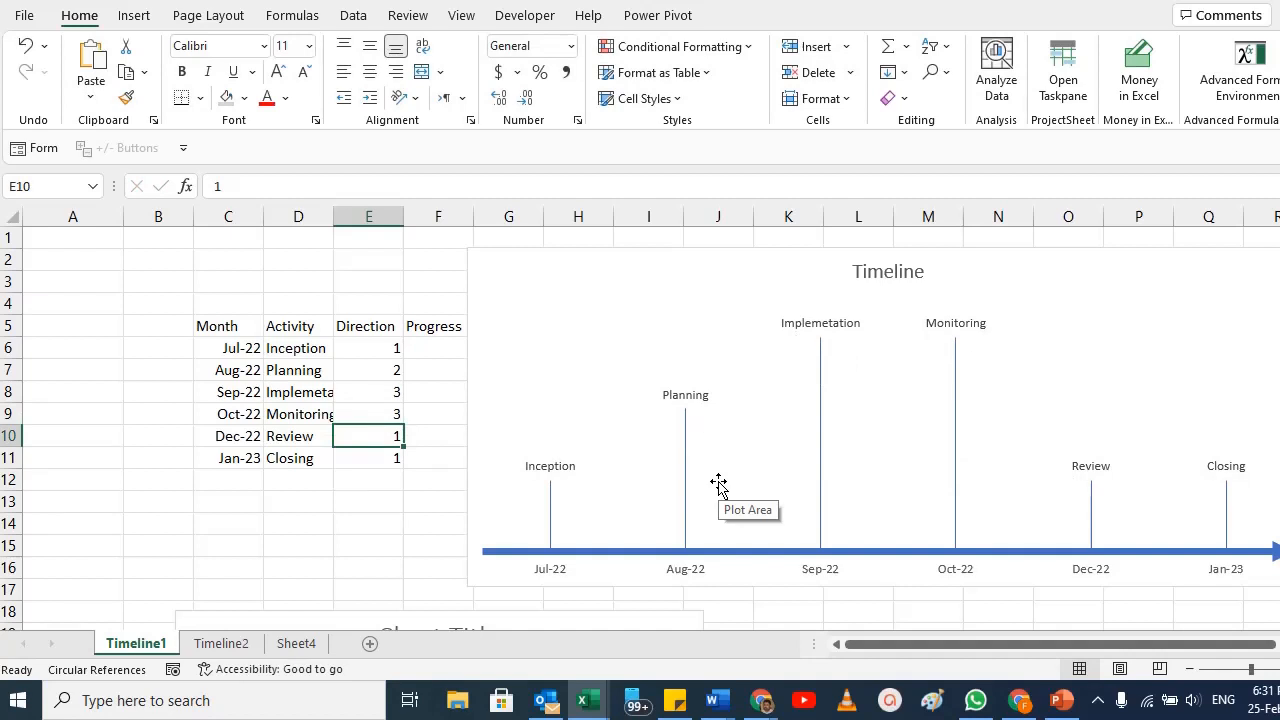
type("2")
key("Return")
key("Return")
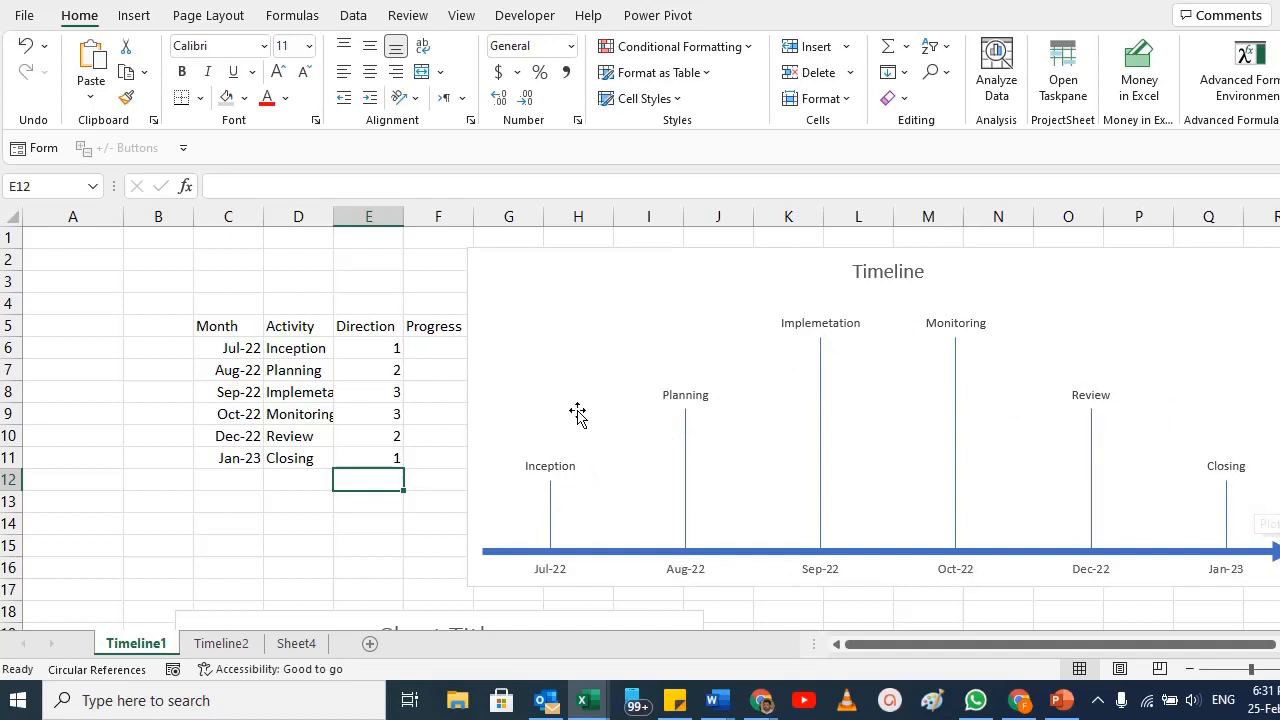
Step: Move the timeline chart well away from the table, past the Bar column
left_click_drag(384, 352, 377, 457)
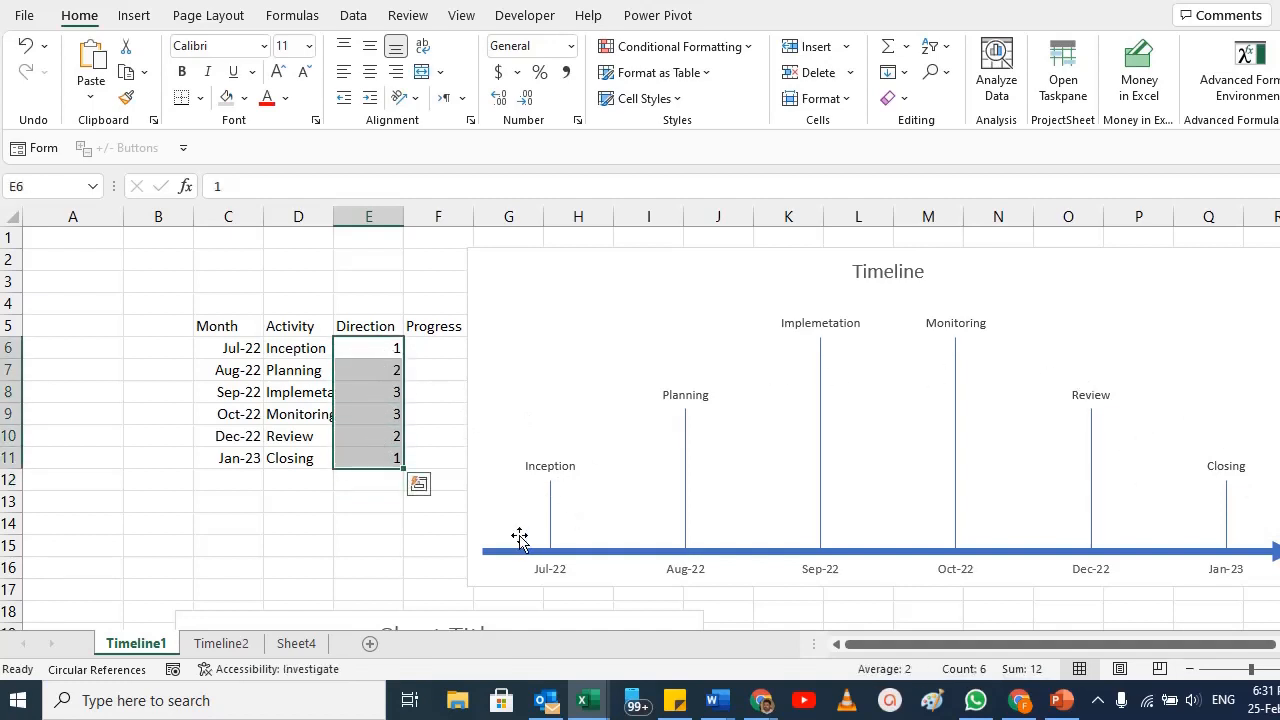
left_click_drag(808, 250, 801, 249)
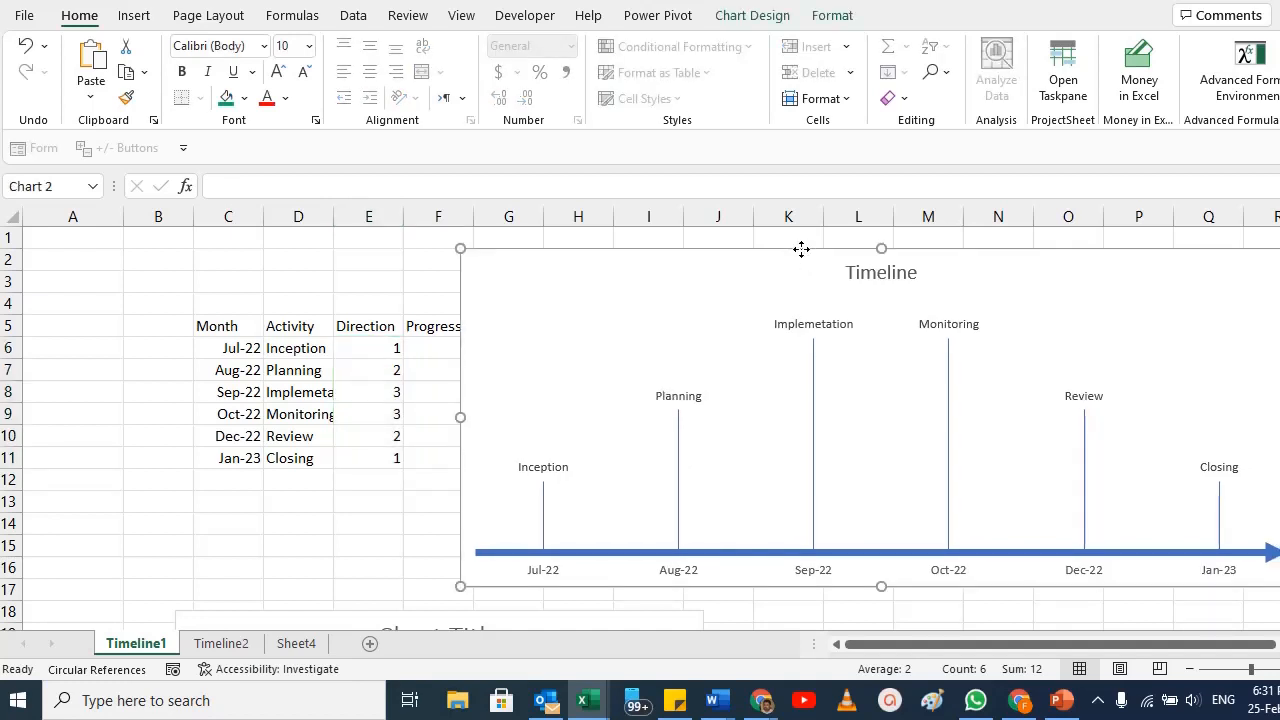
left_click_drag(676, 255, 909, 263)
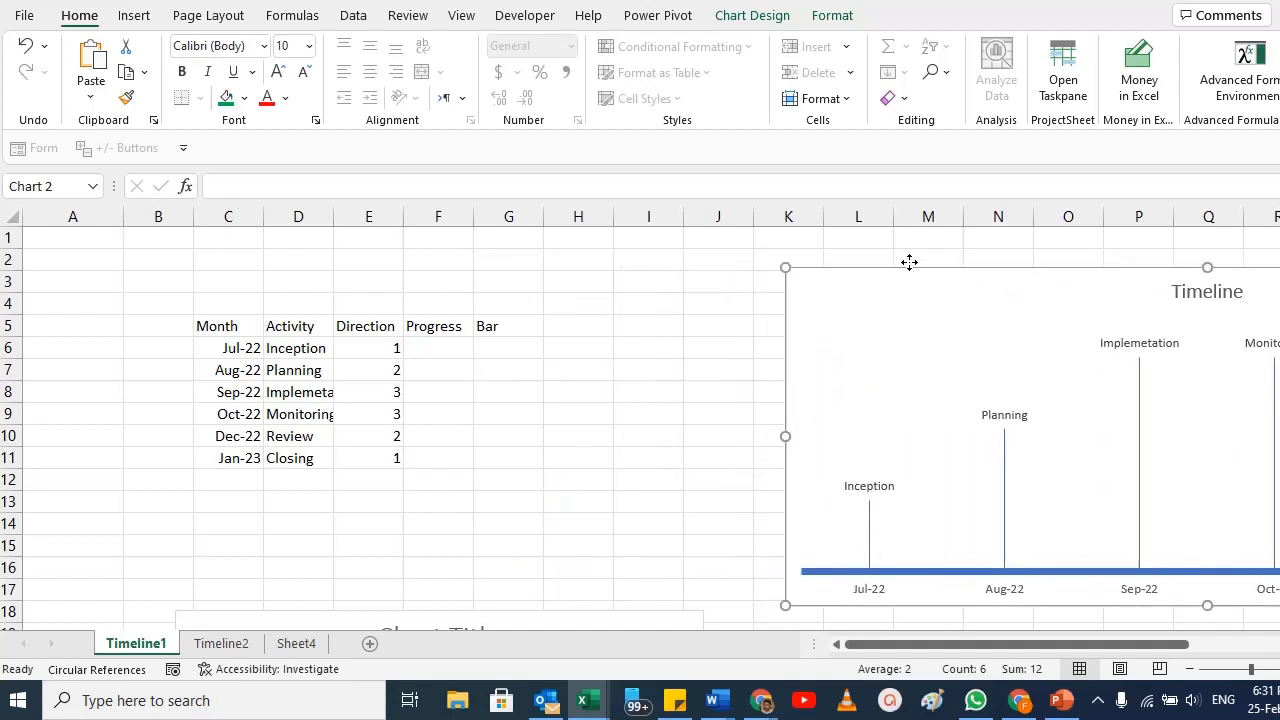
Step: Look over the table's columns and slightly widen the Activity column
left_click_drag(215, 326, 410, 458)
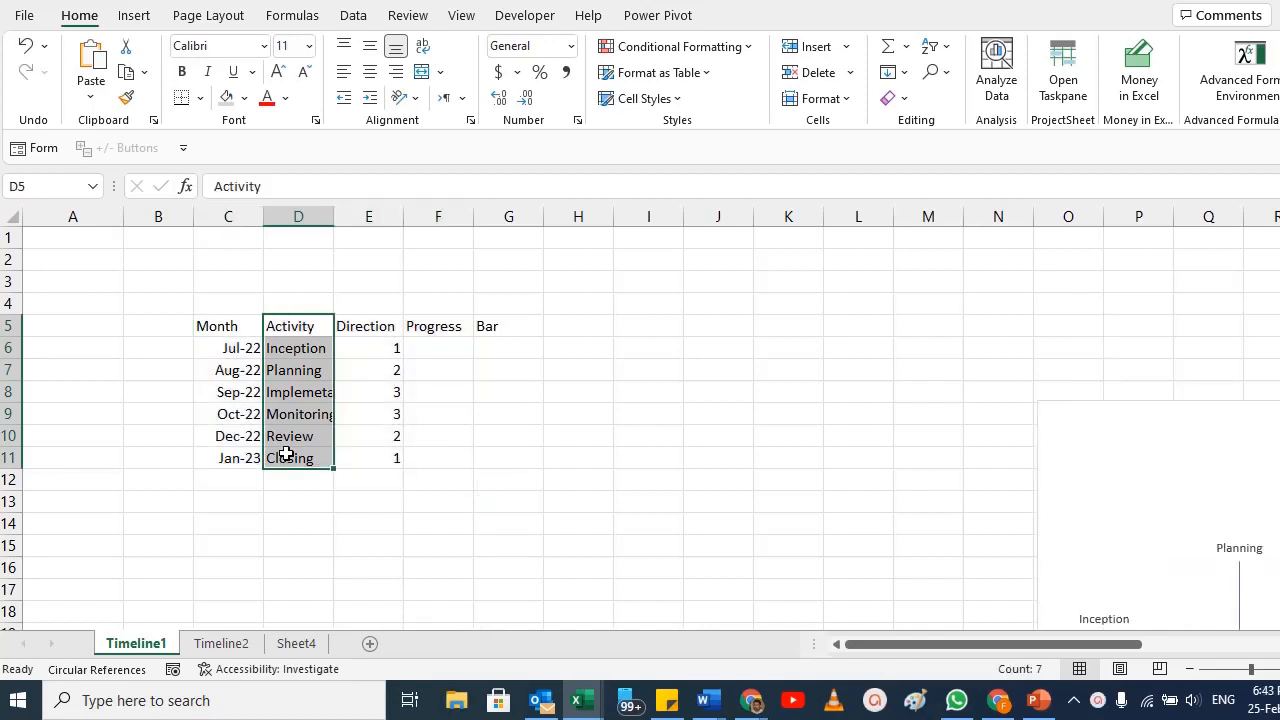
left_click_drag(351, 330, 360, 466)
left_click_drag(334, 216, 346, 216)
Step: Insert a clustered column chart from the Month and Direction columns, C5:C11 and E5:E11, and place it beside the table
left_click_drag(229, 326, 225, 460)
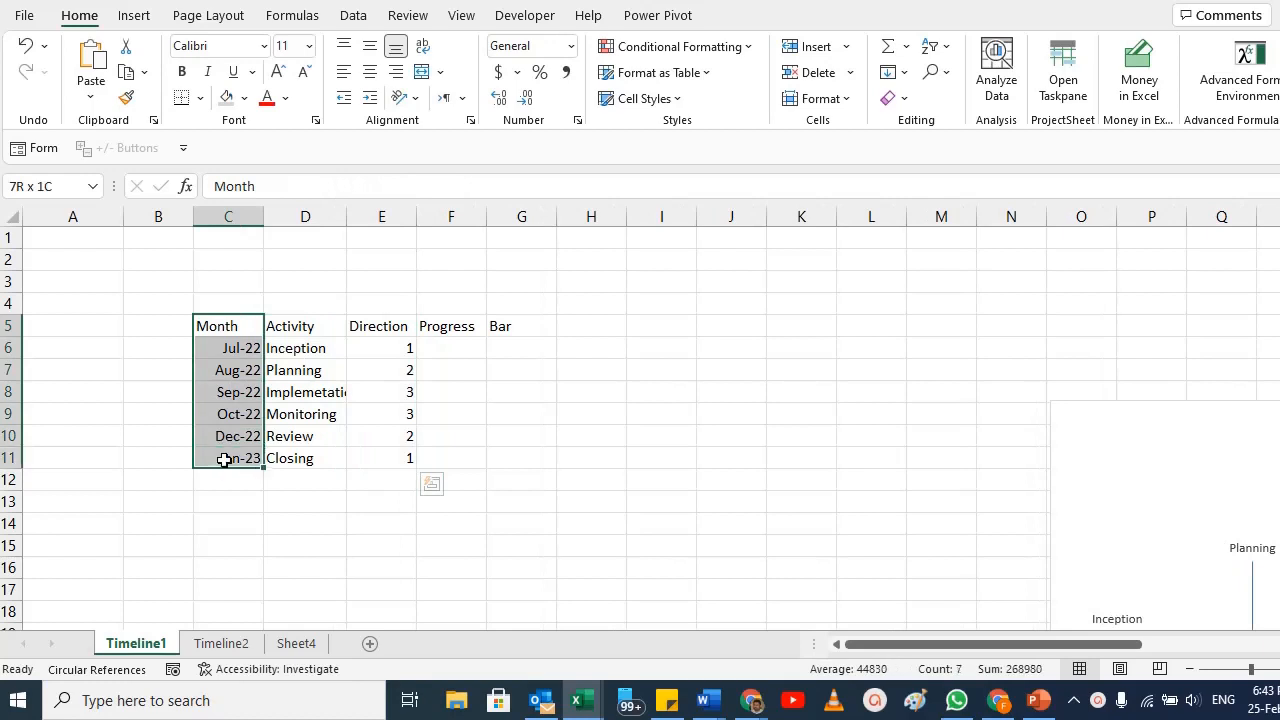
left_click_drag(380, 329, 369, 458, "ctrl")
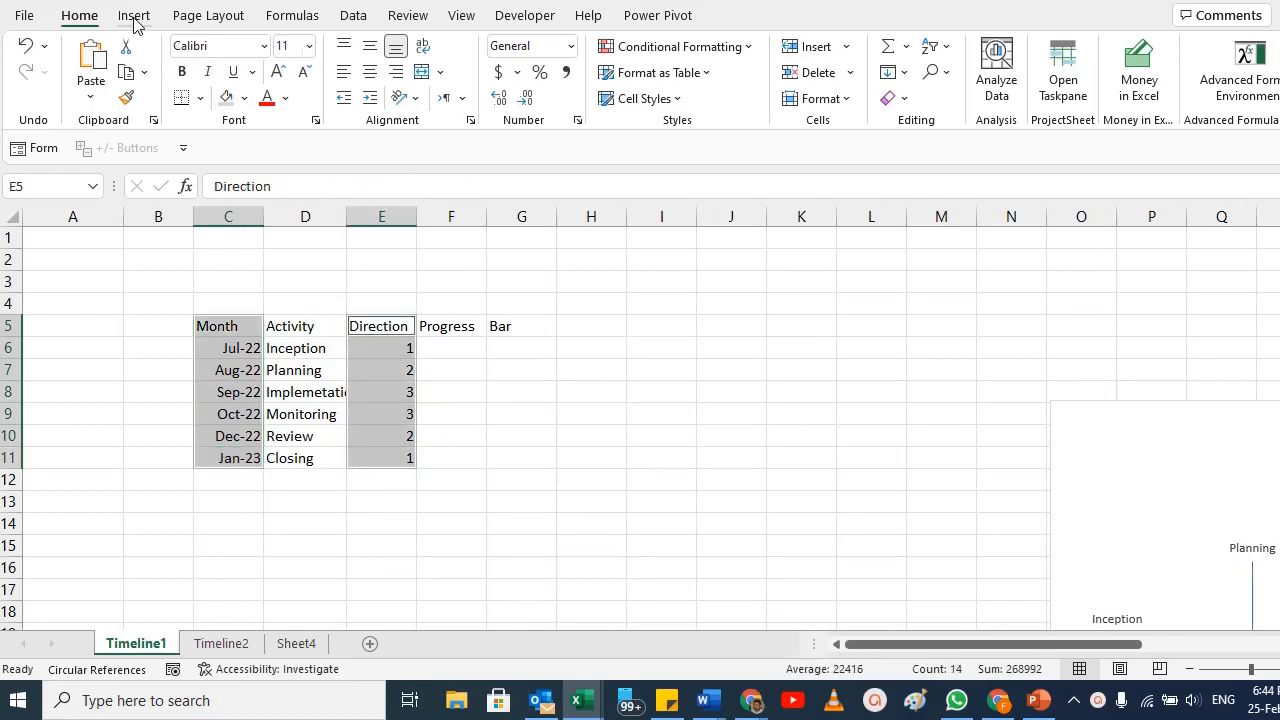
left_click(134, 17)
left_click(418, 68)
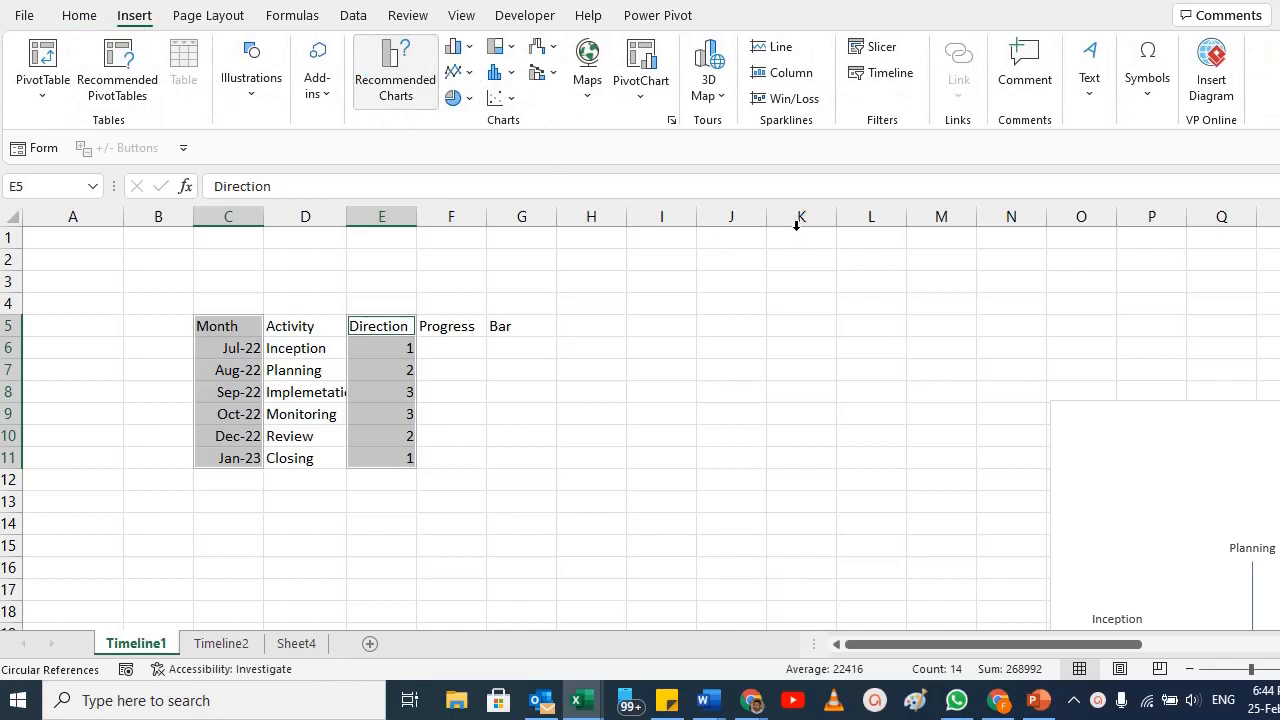
left_click(477, 376)
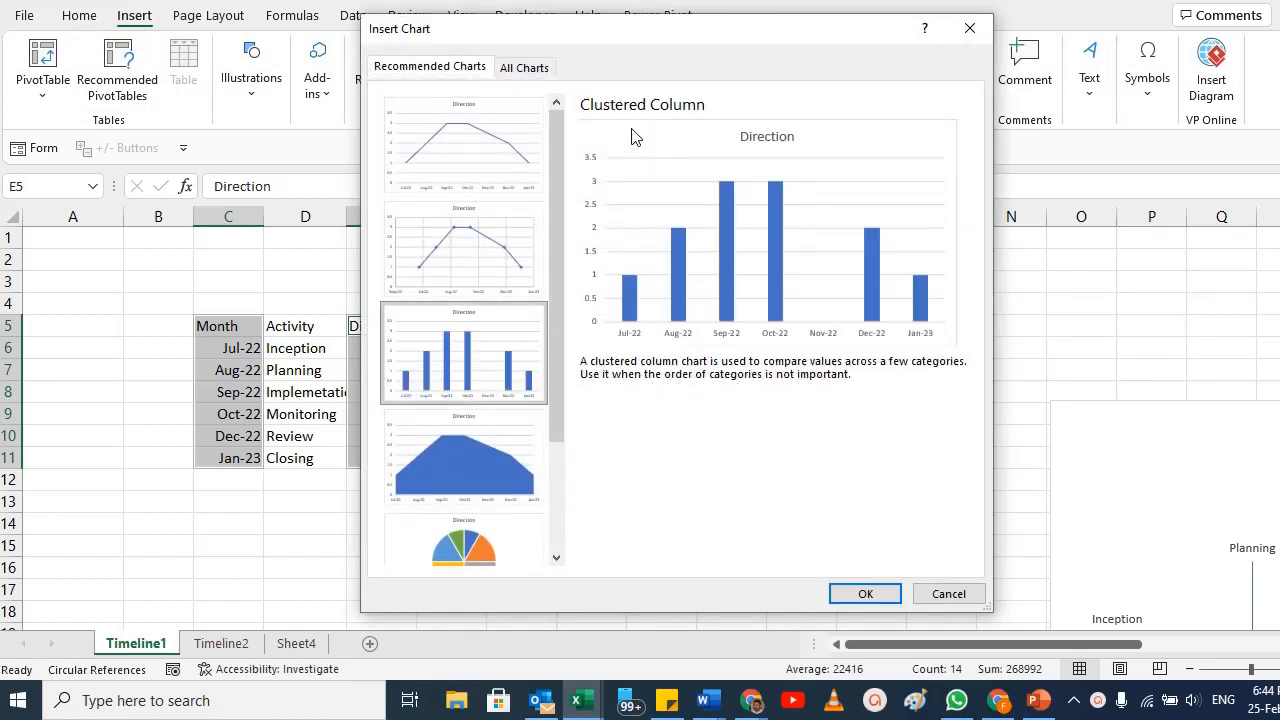
left_click(527, 67)
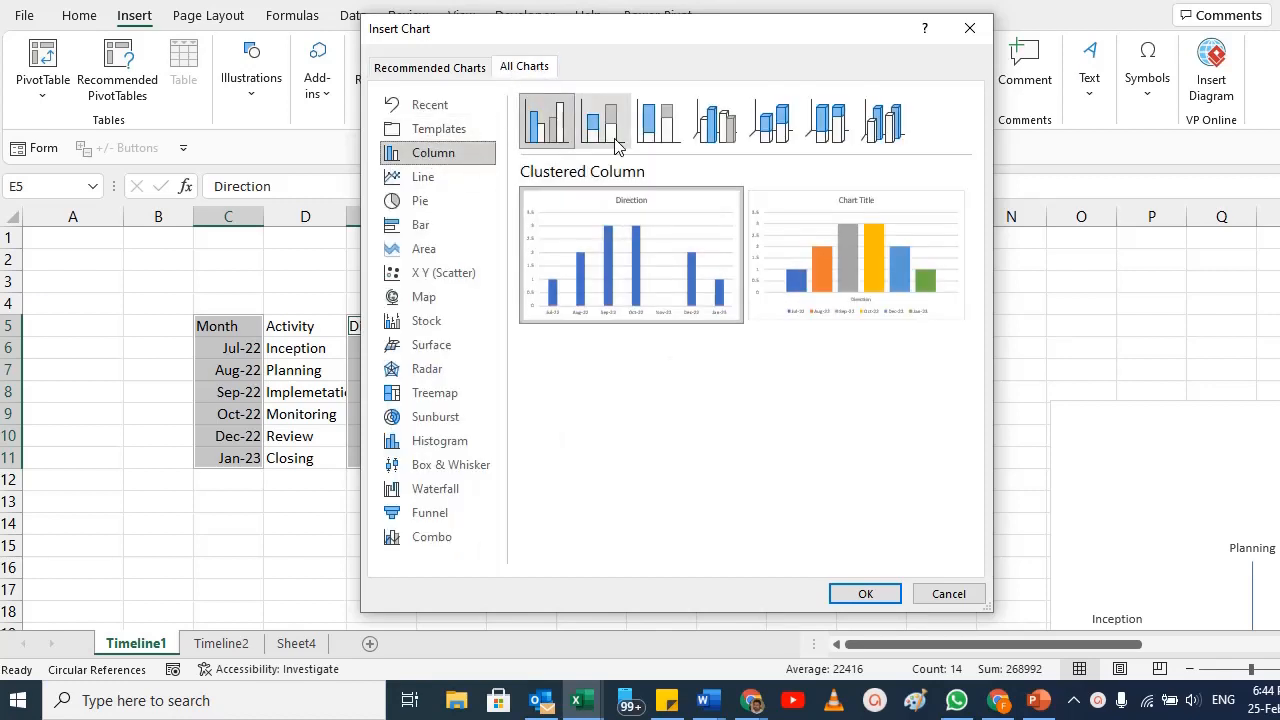
left_click(869, 598)
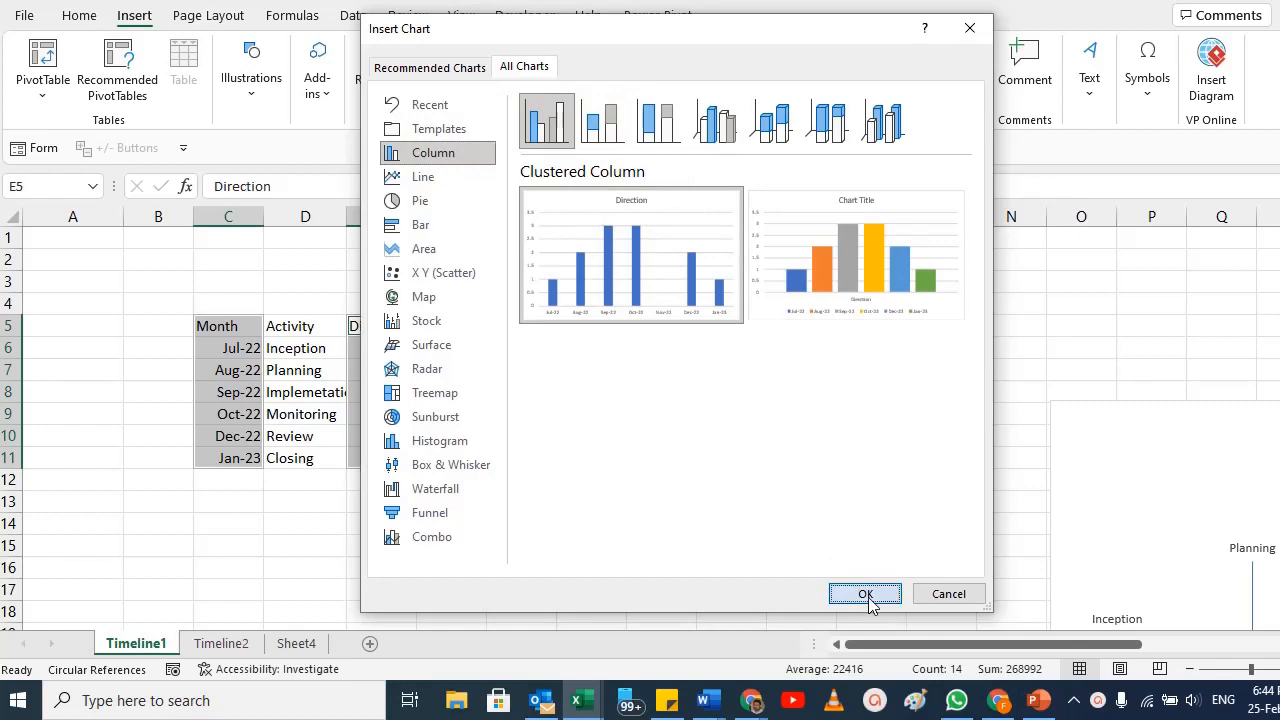
left_click_drag(634, 280, 690, 247)
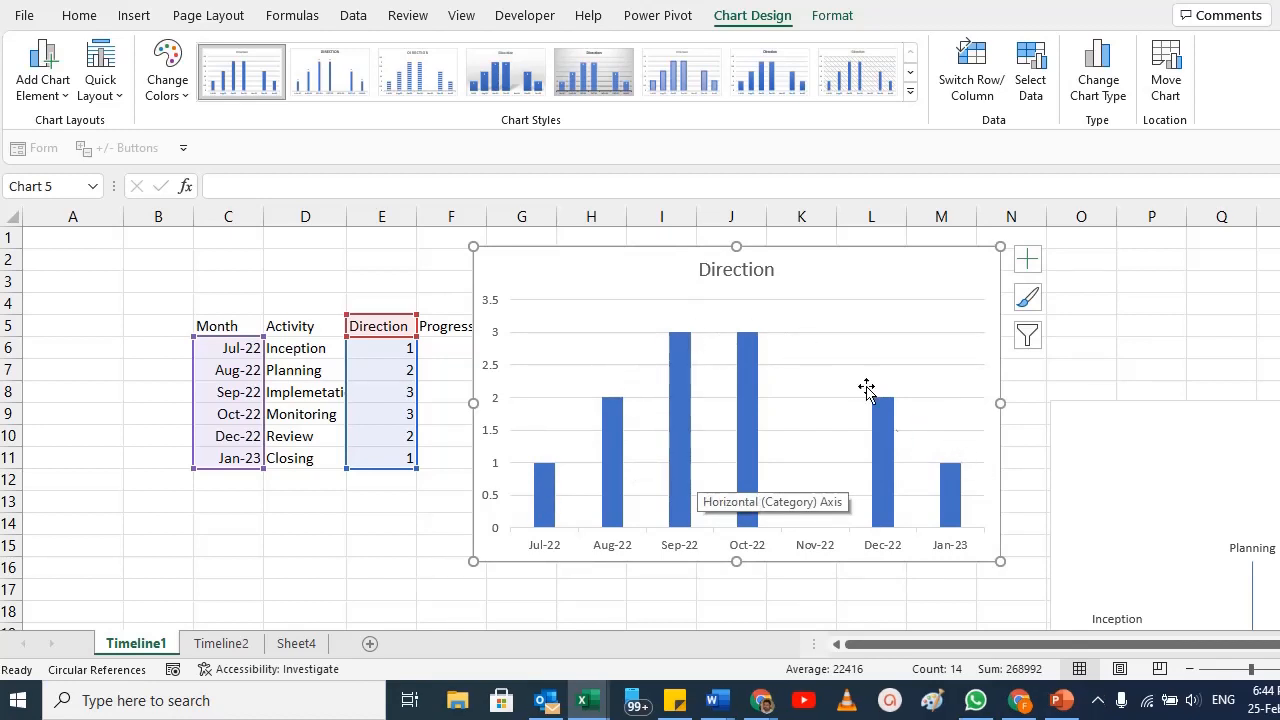
Step: Open the formatting options of the Direction chart's horizontal axis and shift the chart closer to the table
left_click_drag(300, 343, 298, 456)
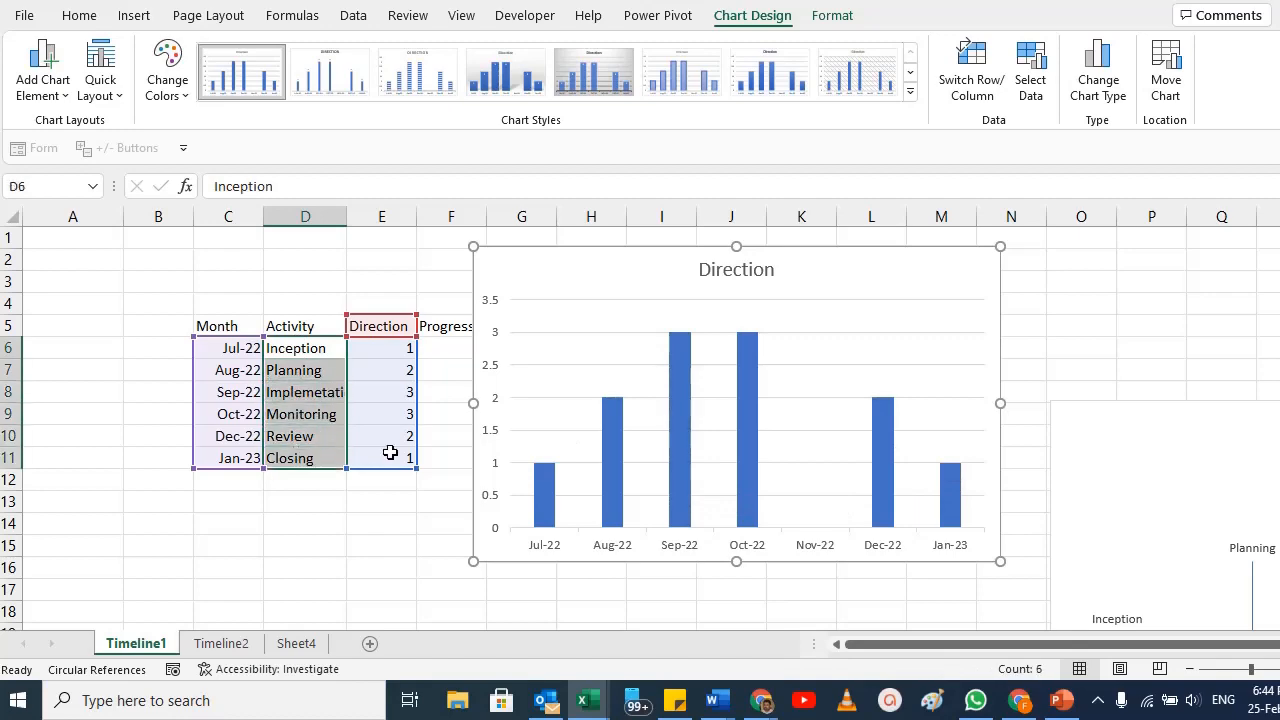
double_click(729, 249)
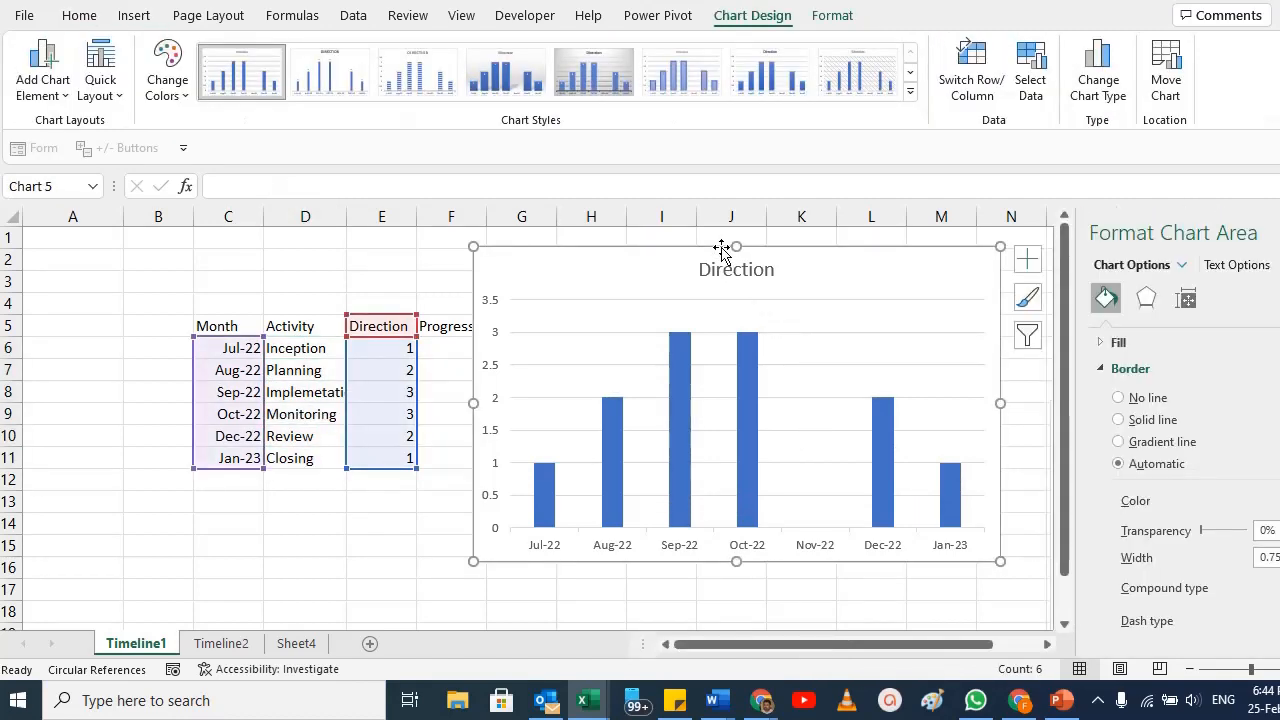
left_click(612, 470)
left_click(622, 546)
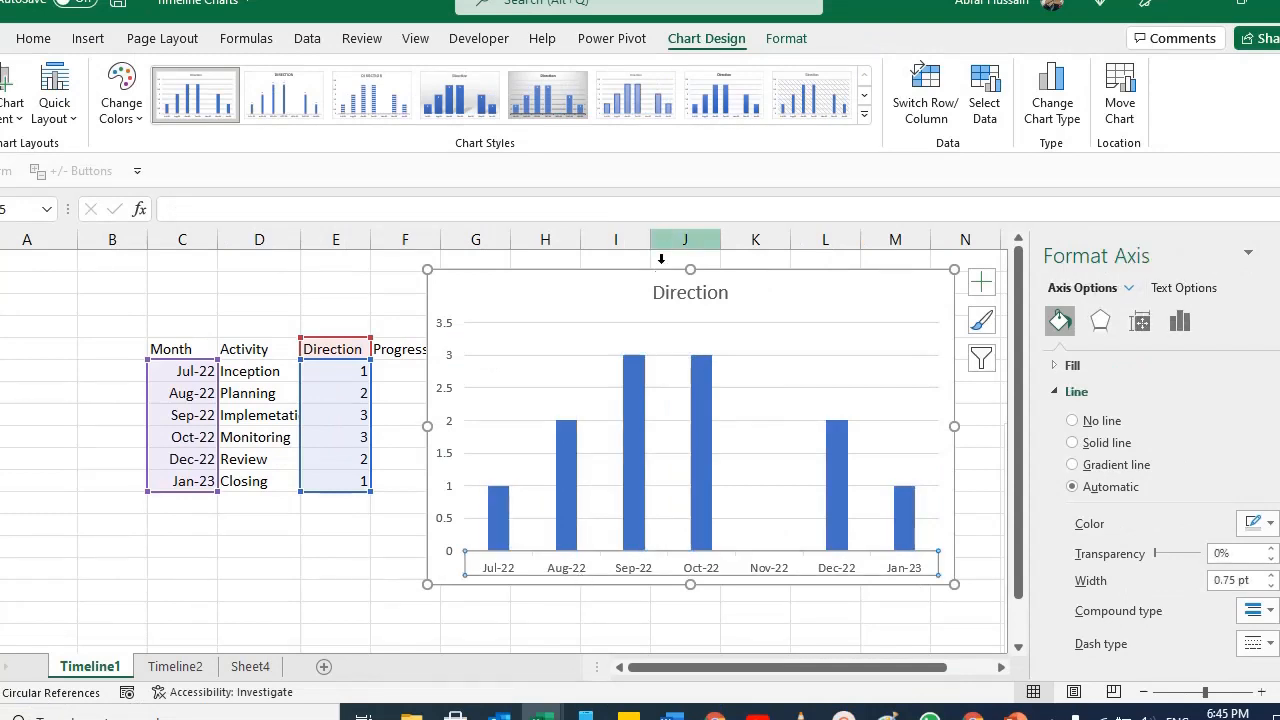
left_click_drag(646, 277, 596, 259)
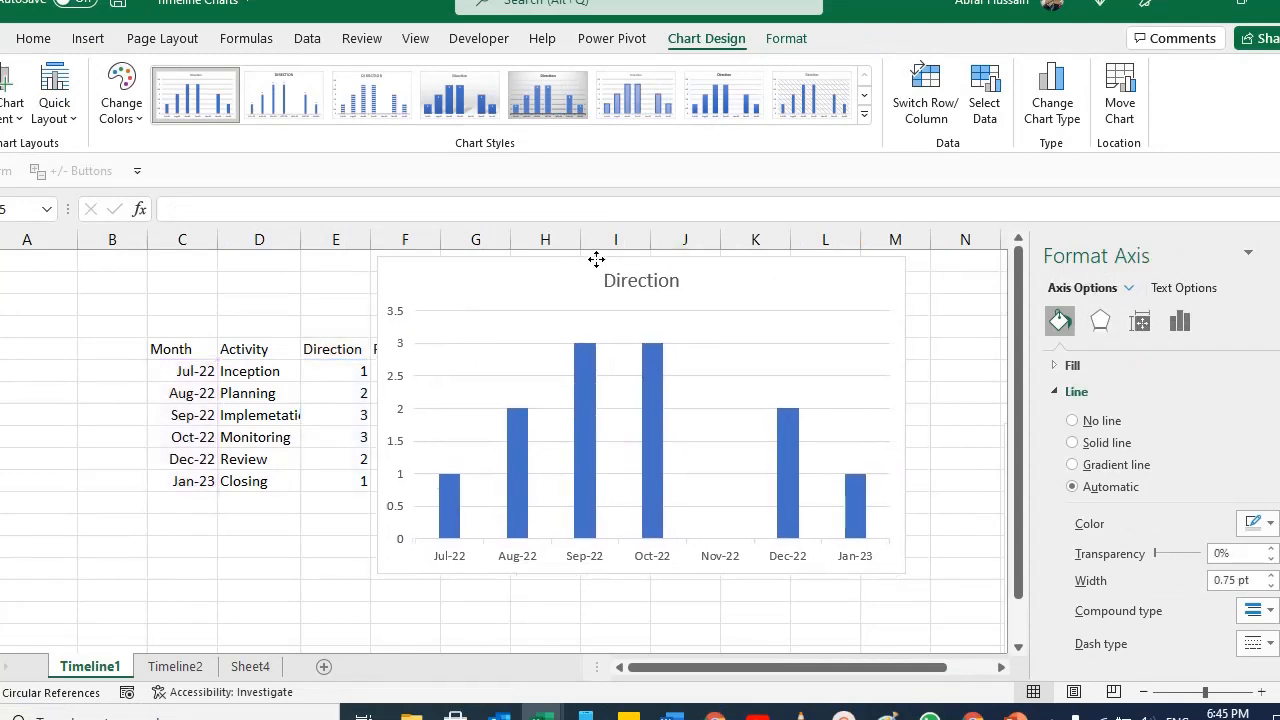
Step: Set the axis type of the Direction chart's horizontal axis to Text axis
left_click(529, 560)
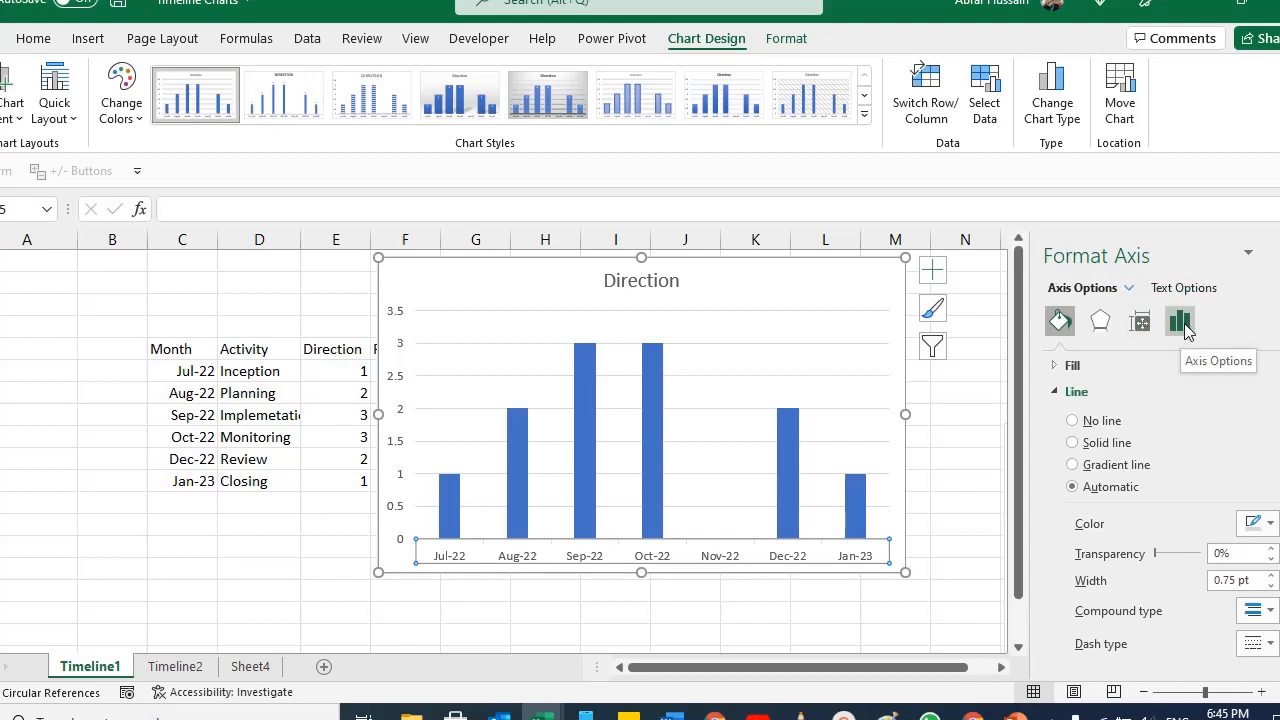
left_click(1181, 322)
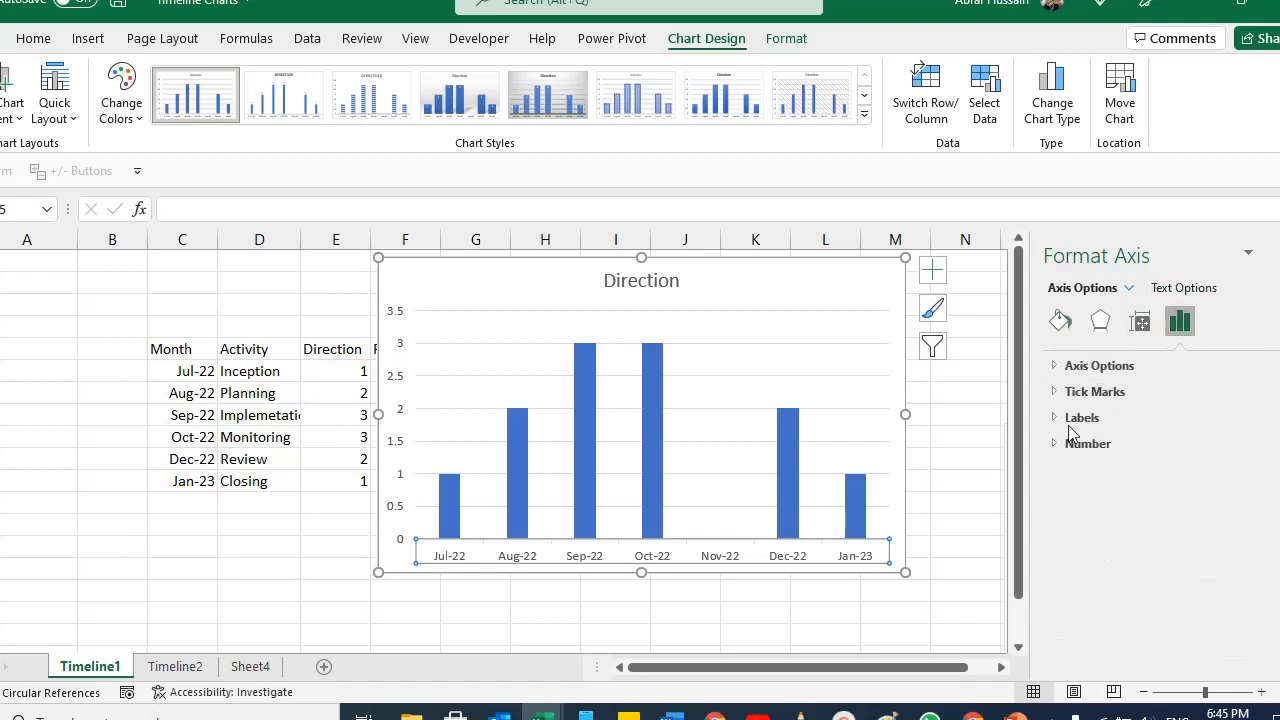
right_click(583, 555)
left_click(590, 533)
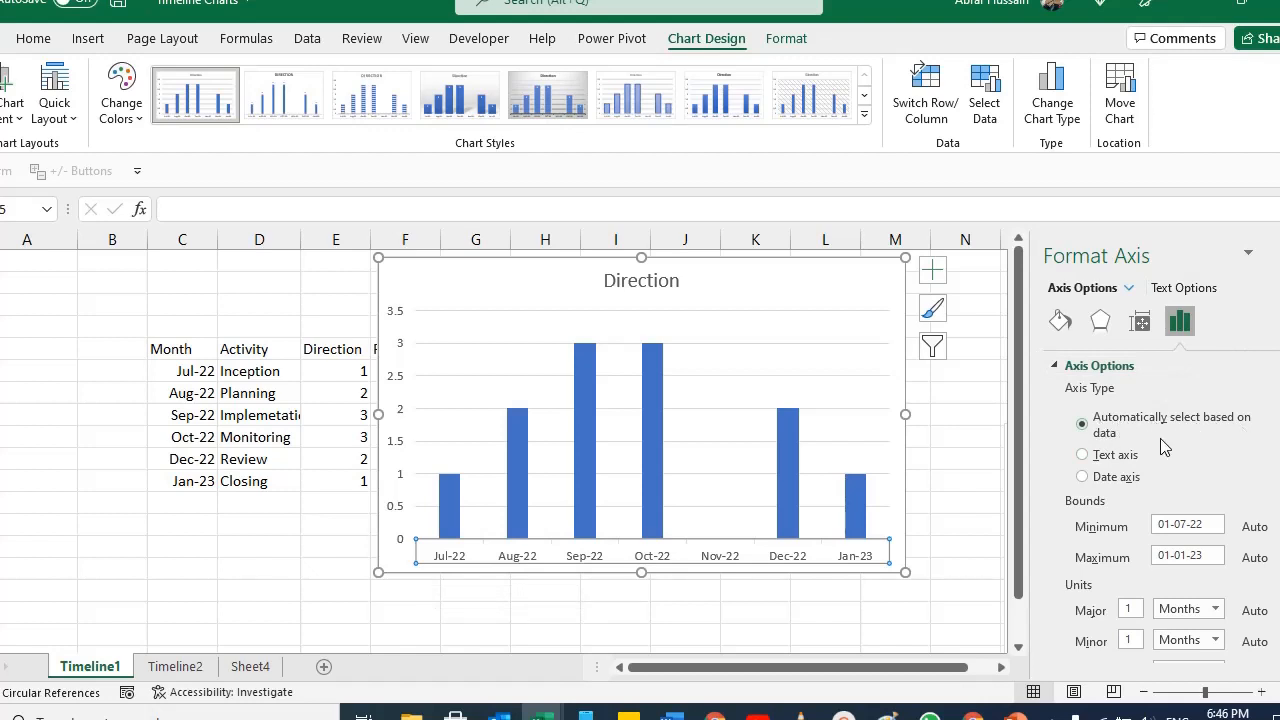
left_click(1082, 456)
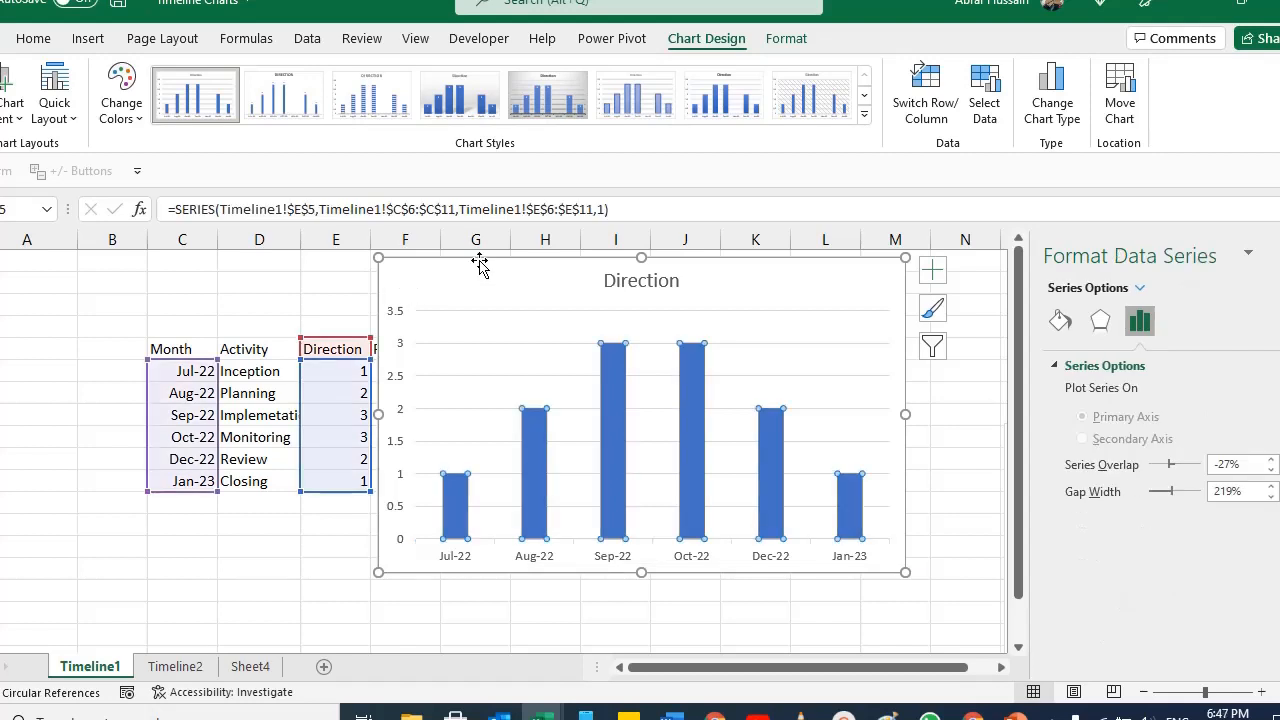
Step: Add data labels to the Direction series, positioned at the outside end of the columns
left_click(480, 263)
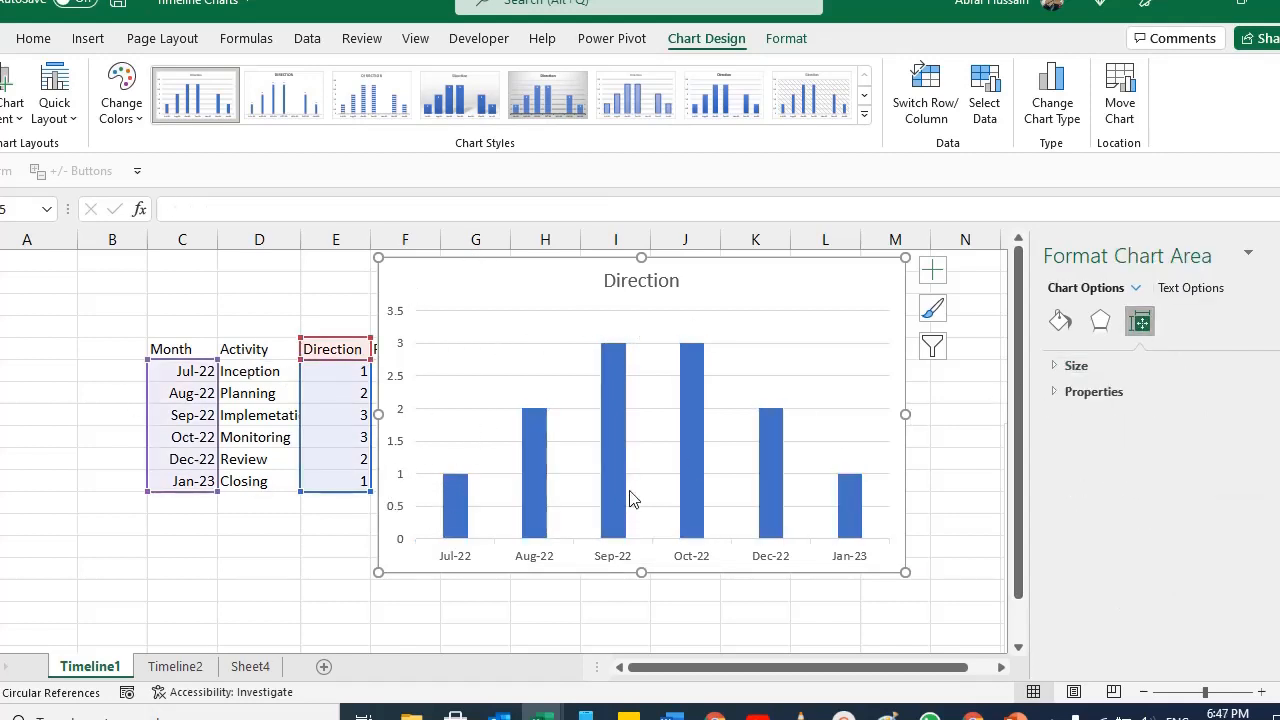
left_click(618, 352)
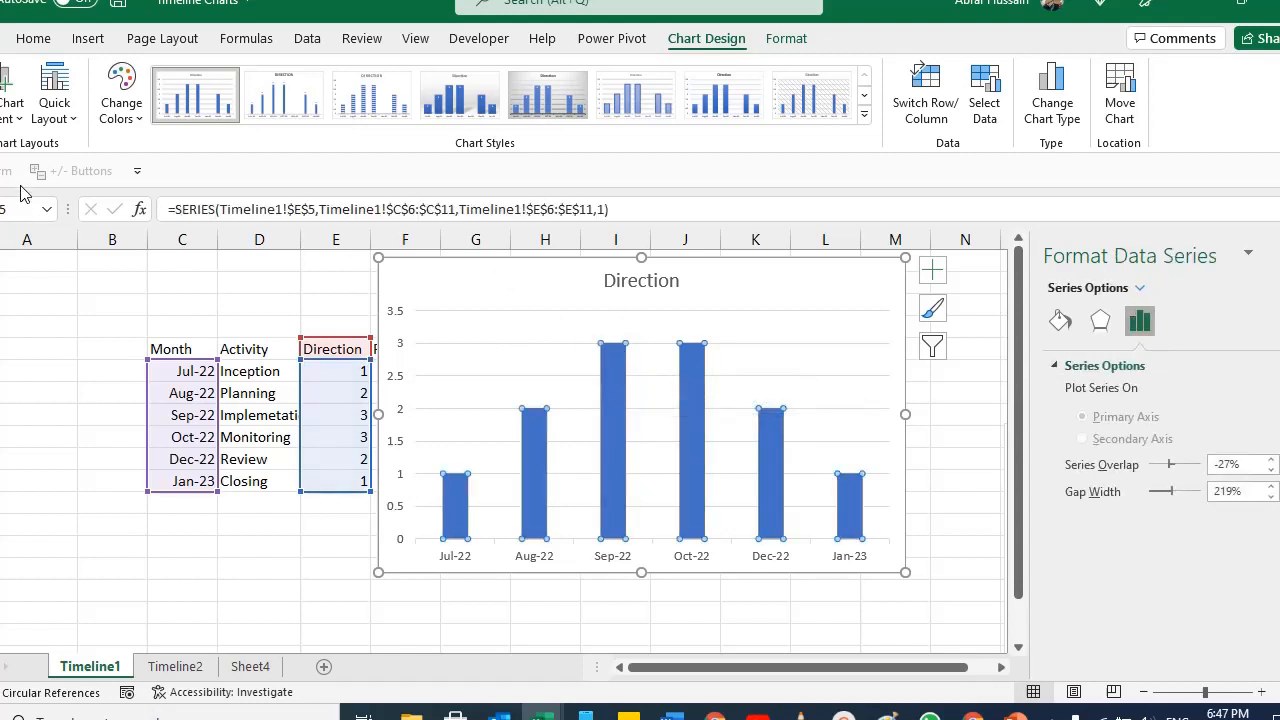
left_click(30, 108)
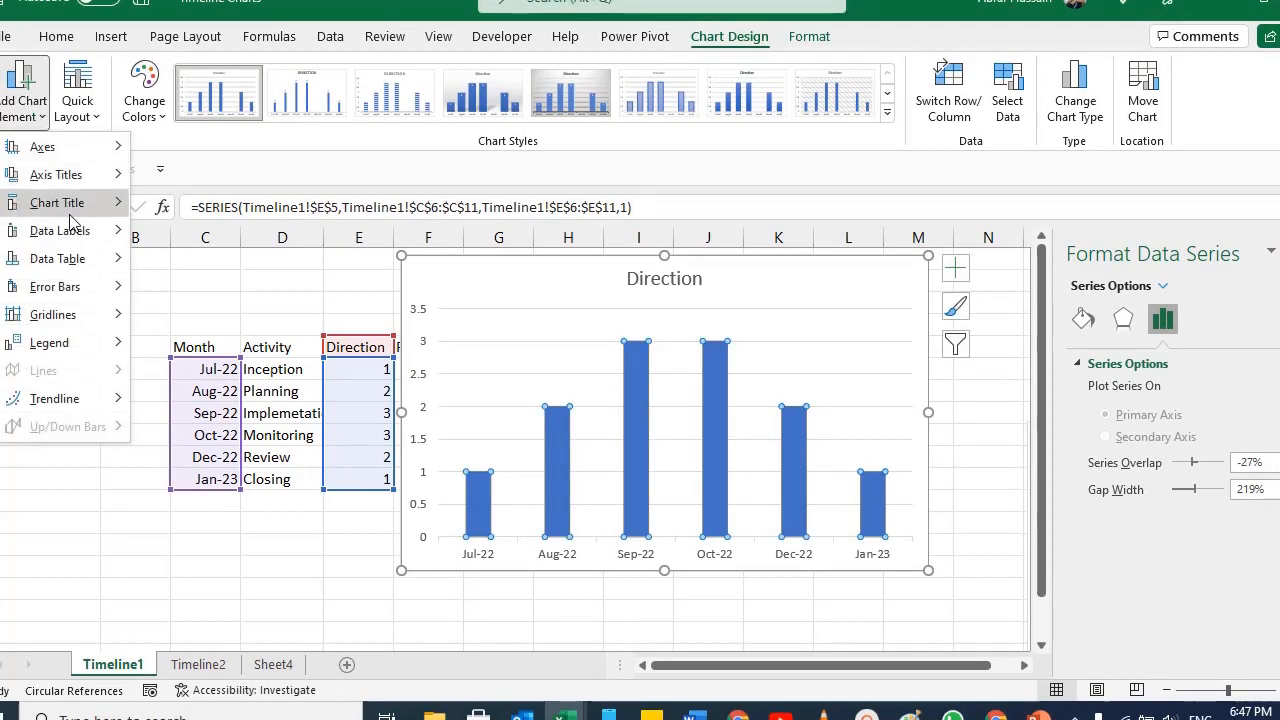
mouse_move(70, 232)
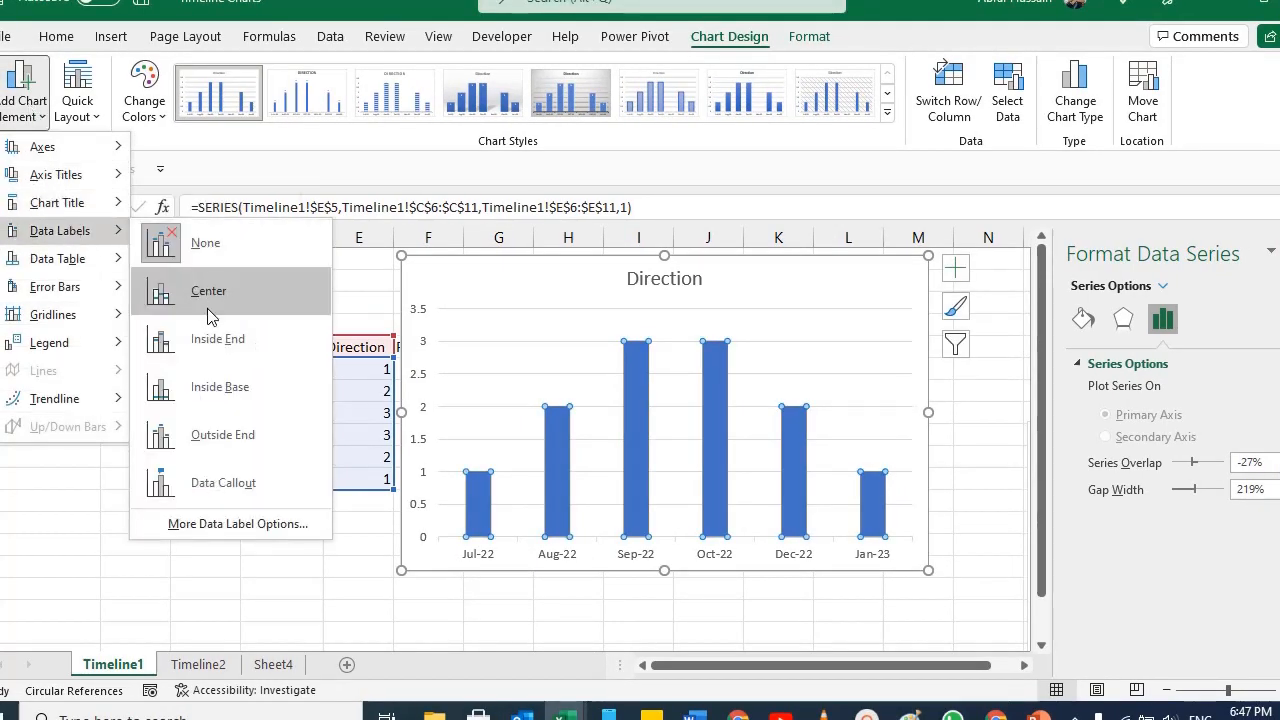
left_click(215, 440)
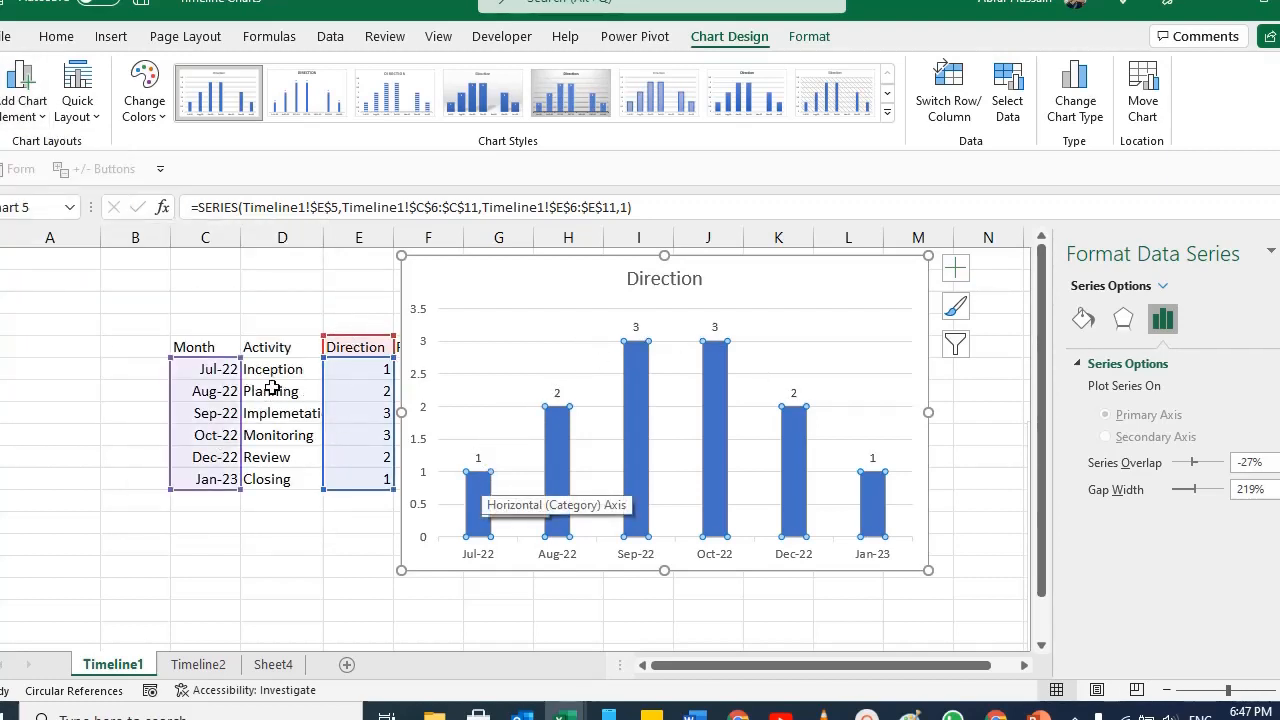
Step: Make the data labels show only the activity names from cells D6:D11, without the values and leader lines
left_click_drag(272, 374, 272, 499)
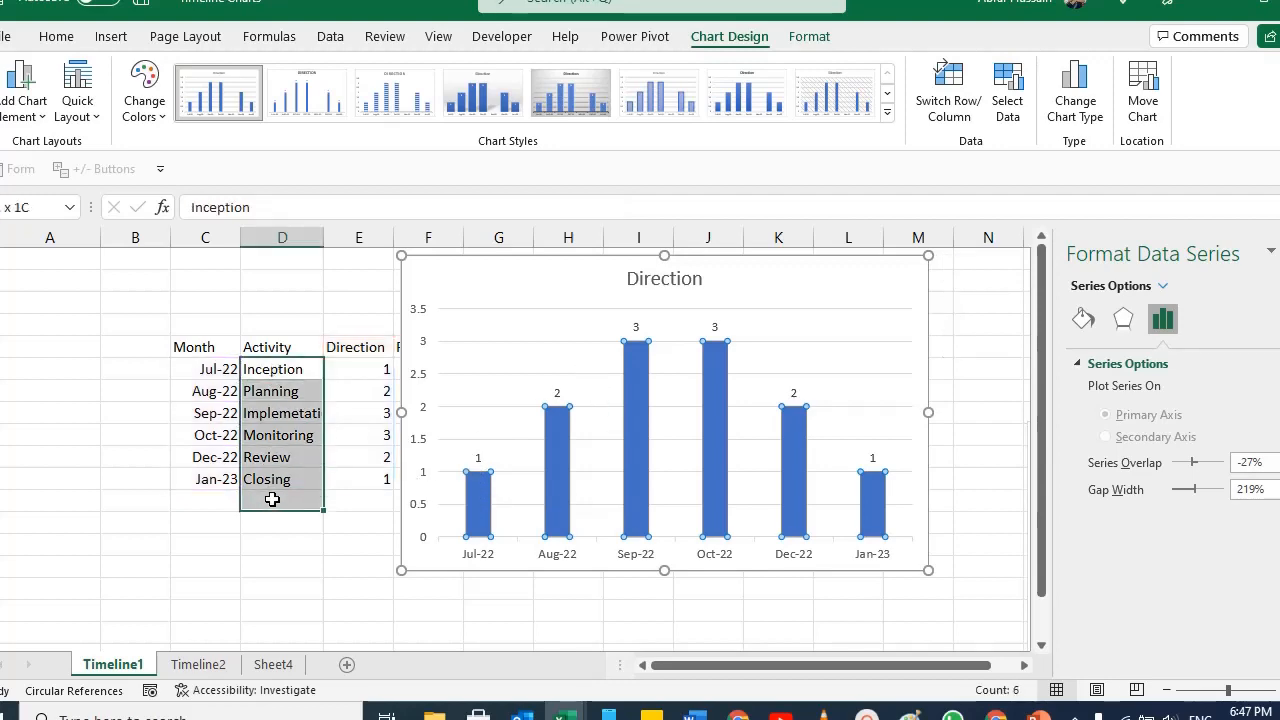
left_click(603, 260)
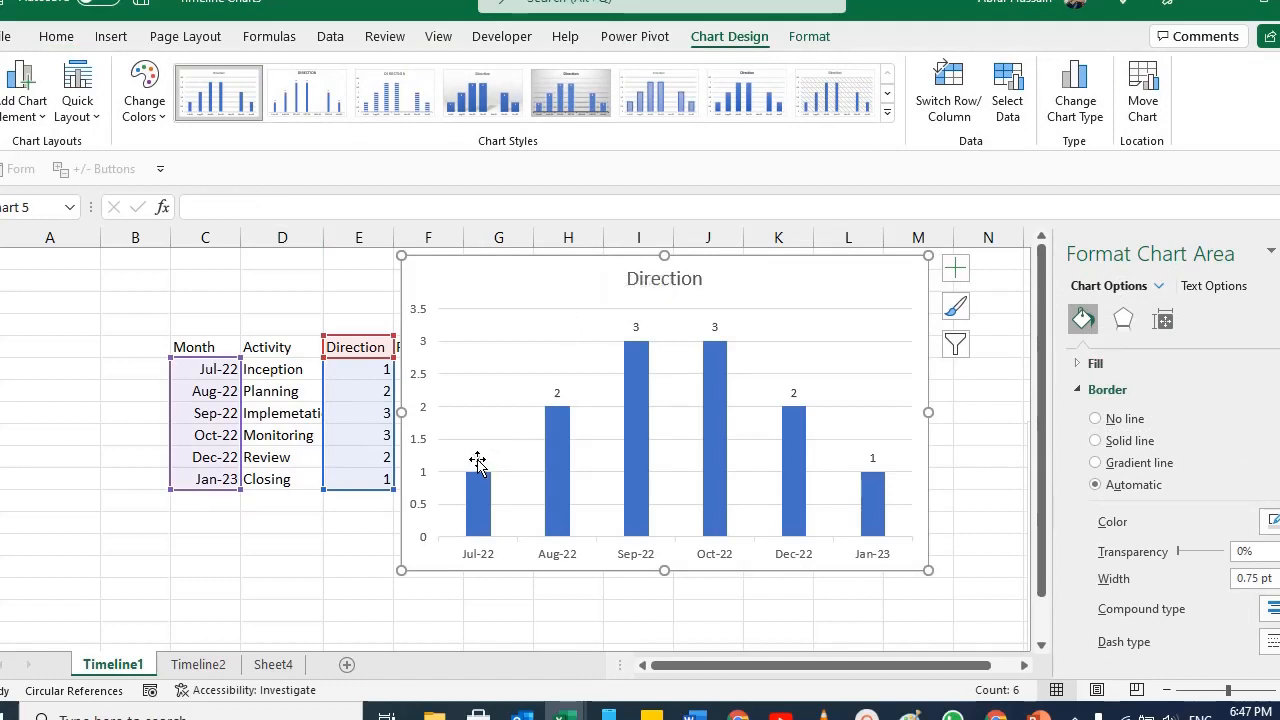
left_click(478, 460)
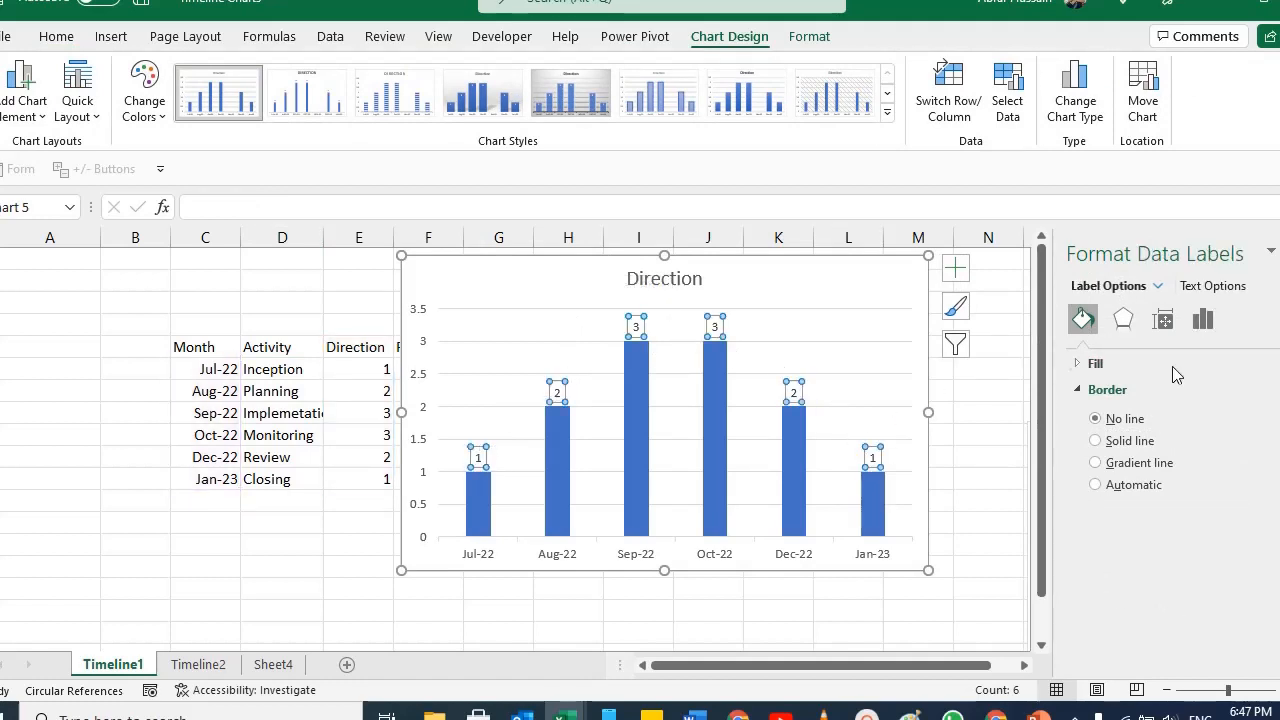
left_click(1202, 320)
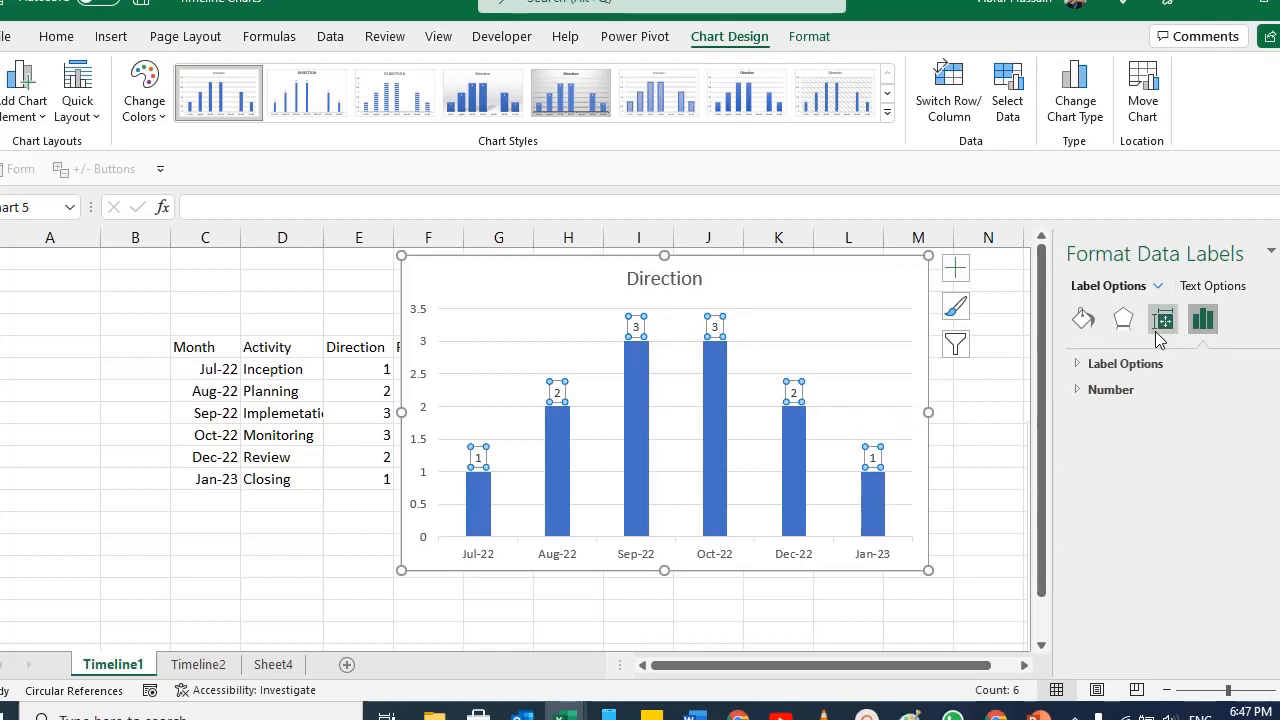
left_click(1080, 366)
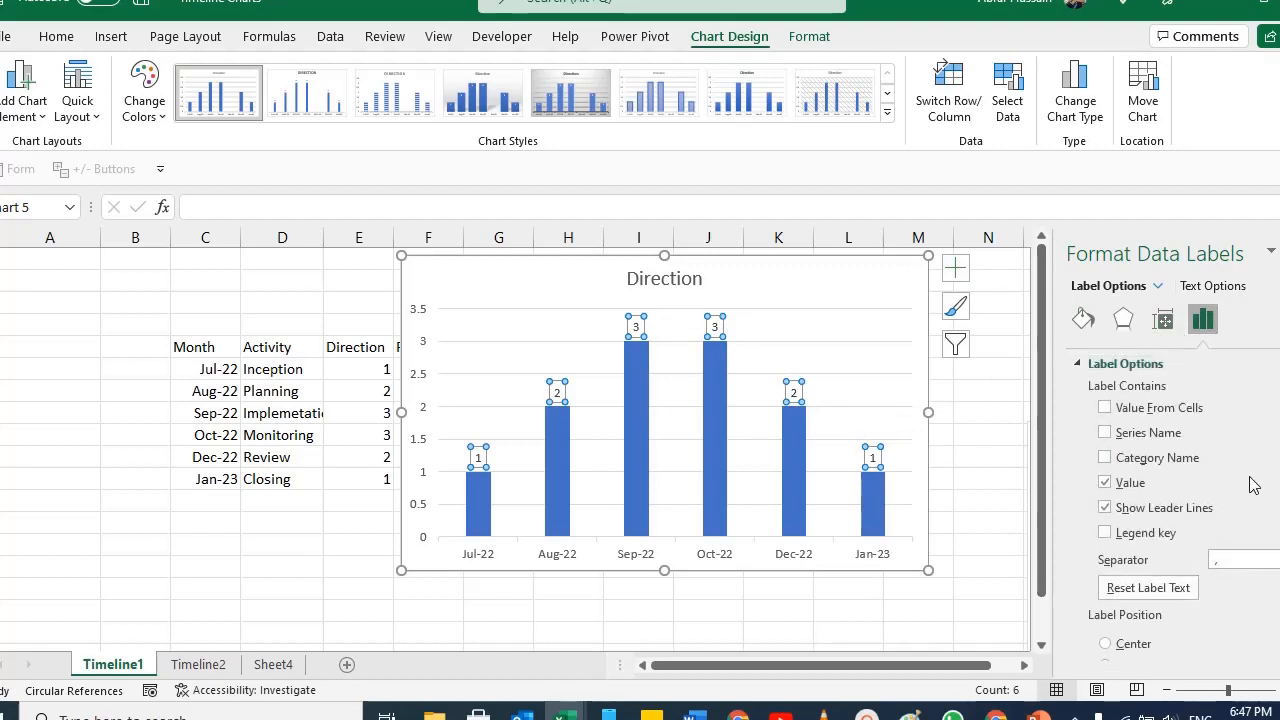
left_click(1106, 412)
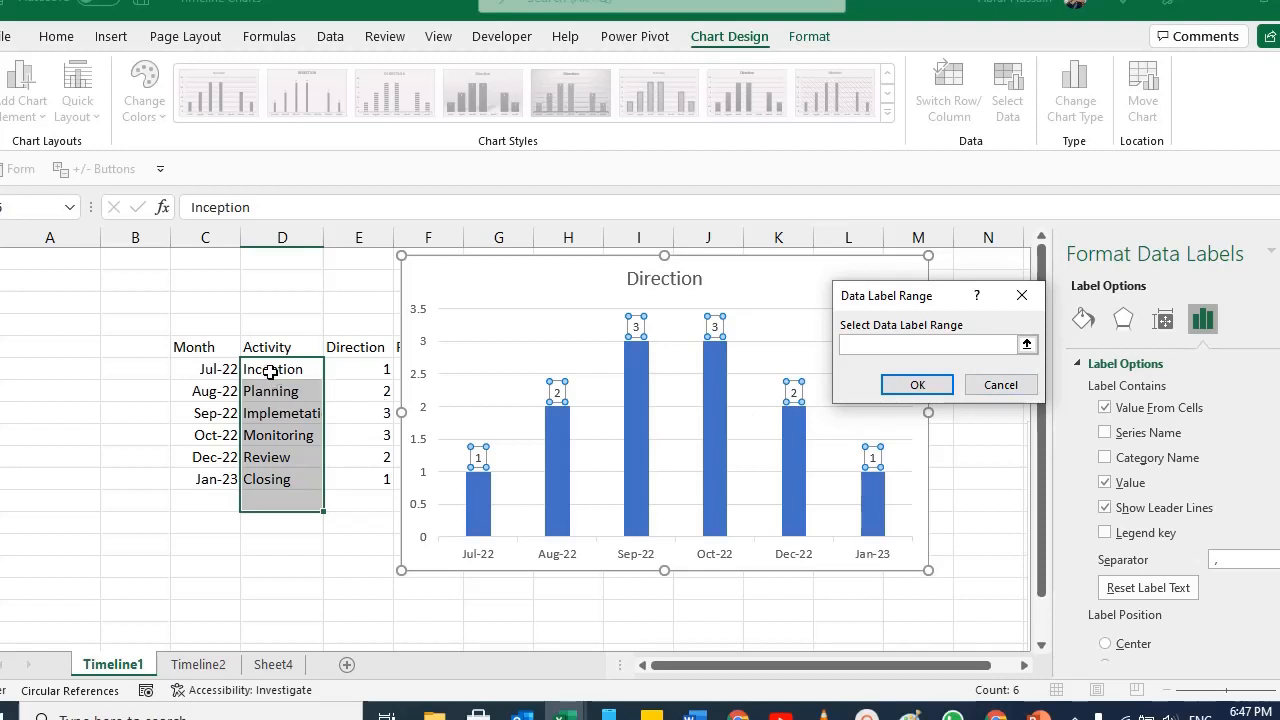
left_click_drag(272, 370, 261, 477)
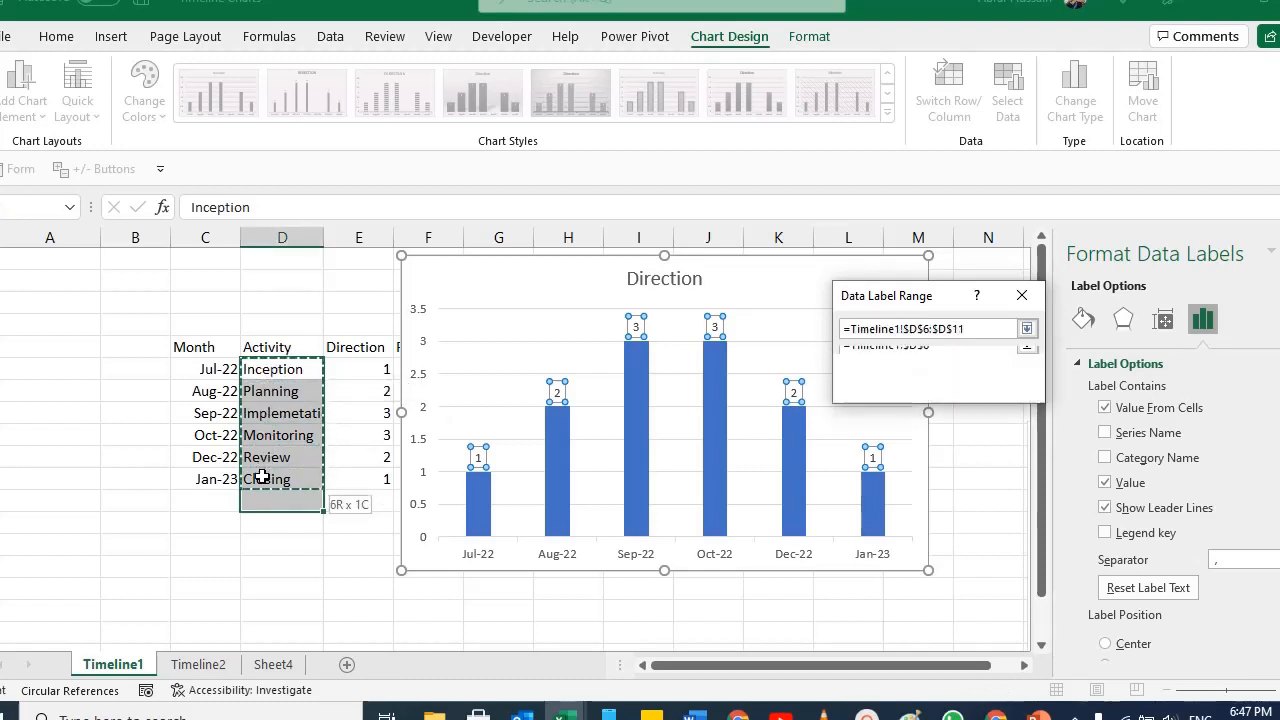
left_click(916, 384)
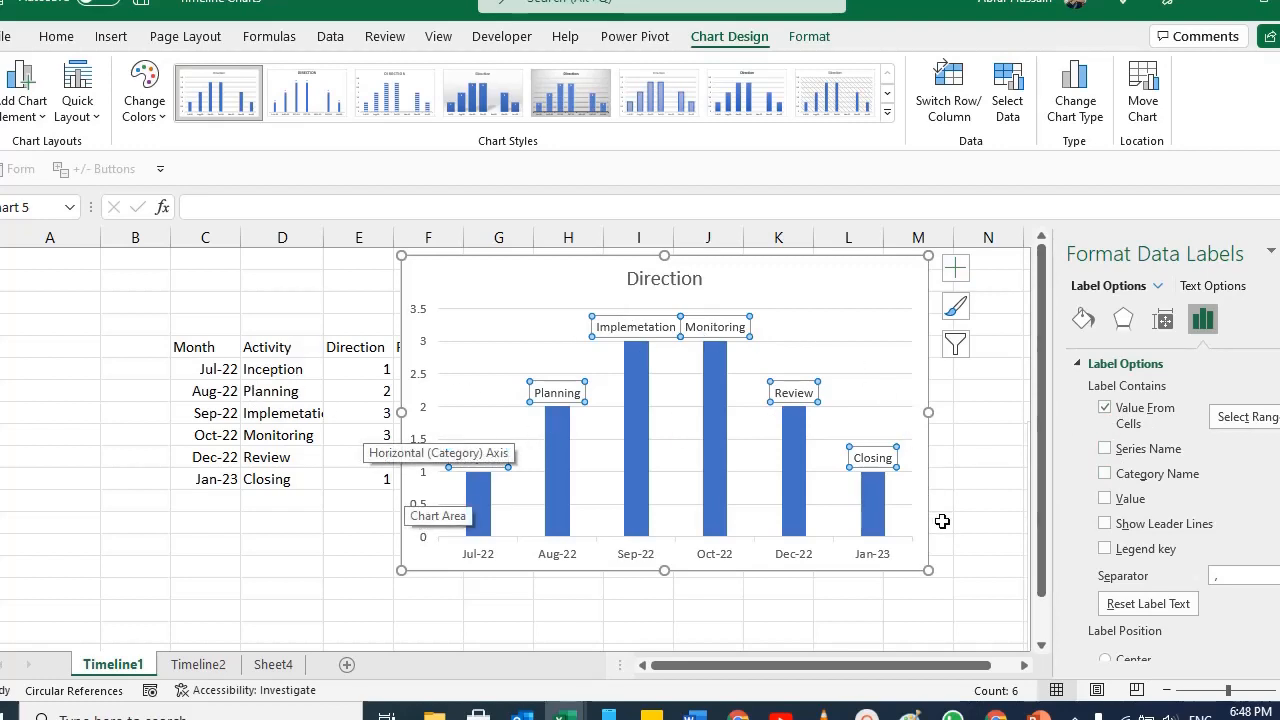
Step: Try wider and narrower columns, ending with a gap width of 500% and a series overlap of -1%
left_click(477, 510)
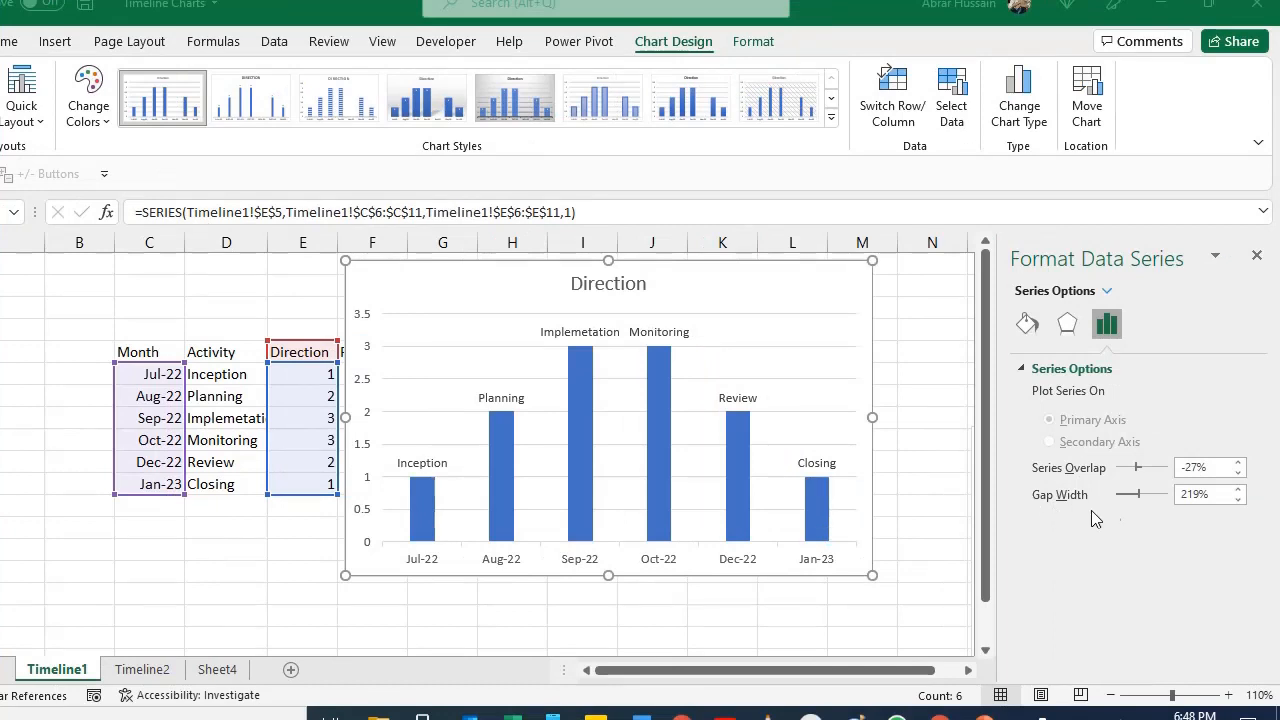
left_click(1139, 494)
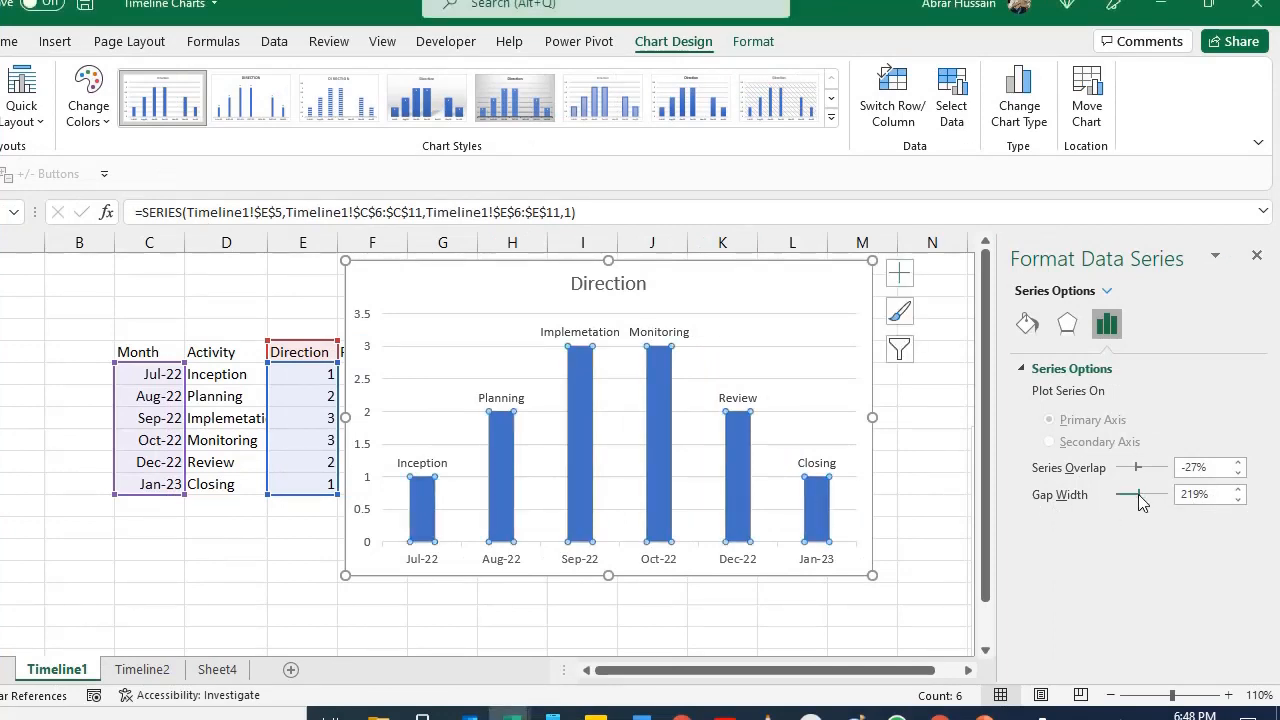
left_click_drag(1139, 495, 1122, 497)
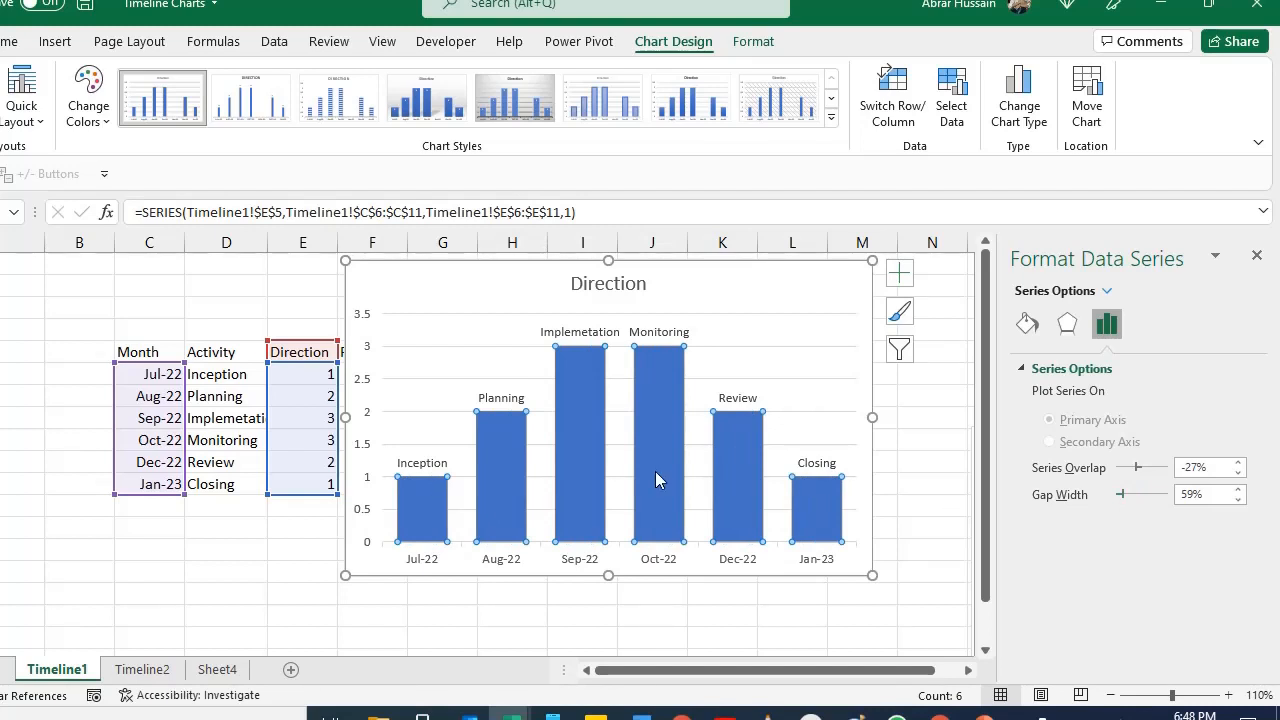
mouse_move(526, 478)
left_click_drag(1124, 494, 1150, 496)
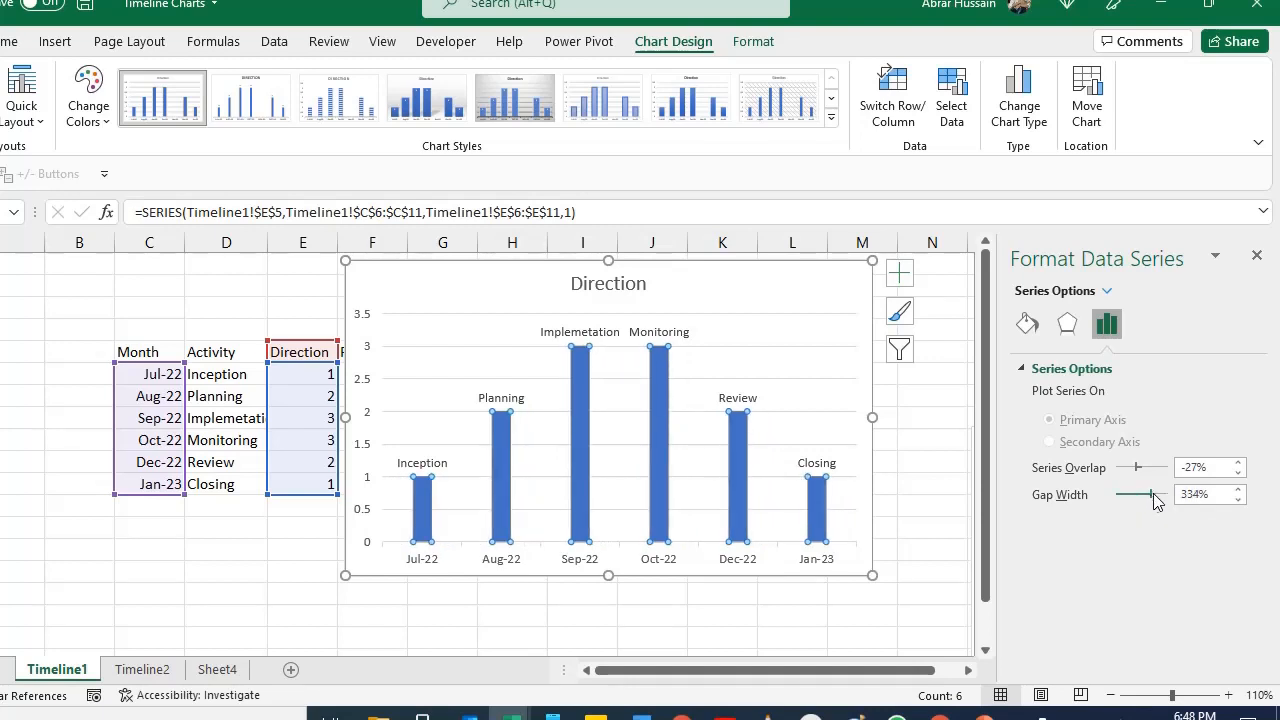
left_click_drag(1155, 498, 1142, 467)
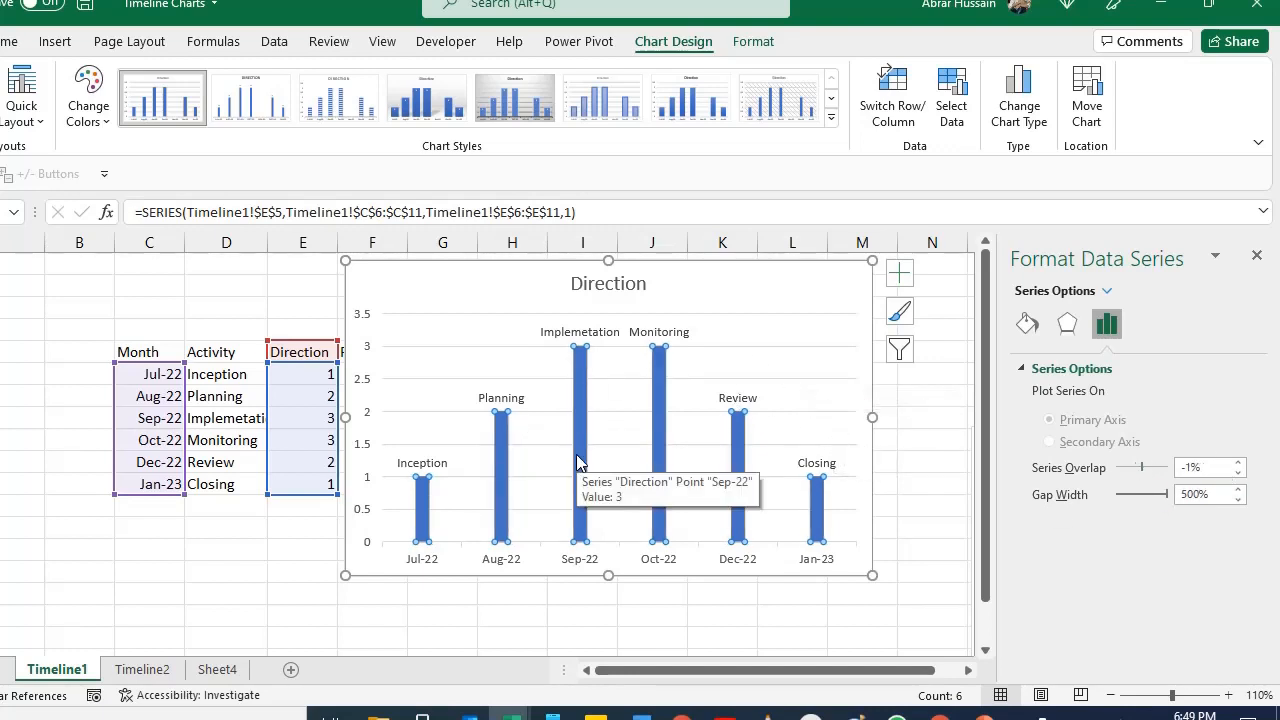
Step: Vary the fill colors of the Direction columns by point, toggling the option to compare
left_click(538, 262)
left_click(1032, 319)
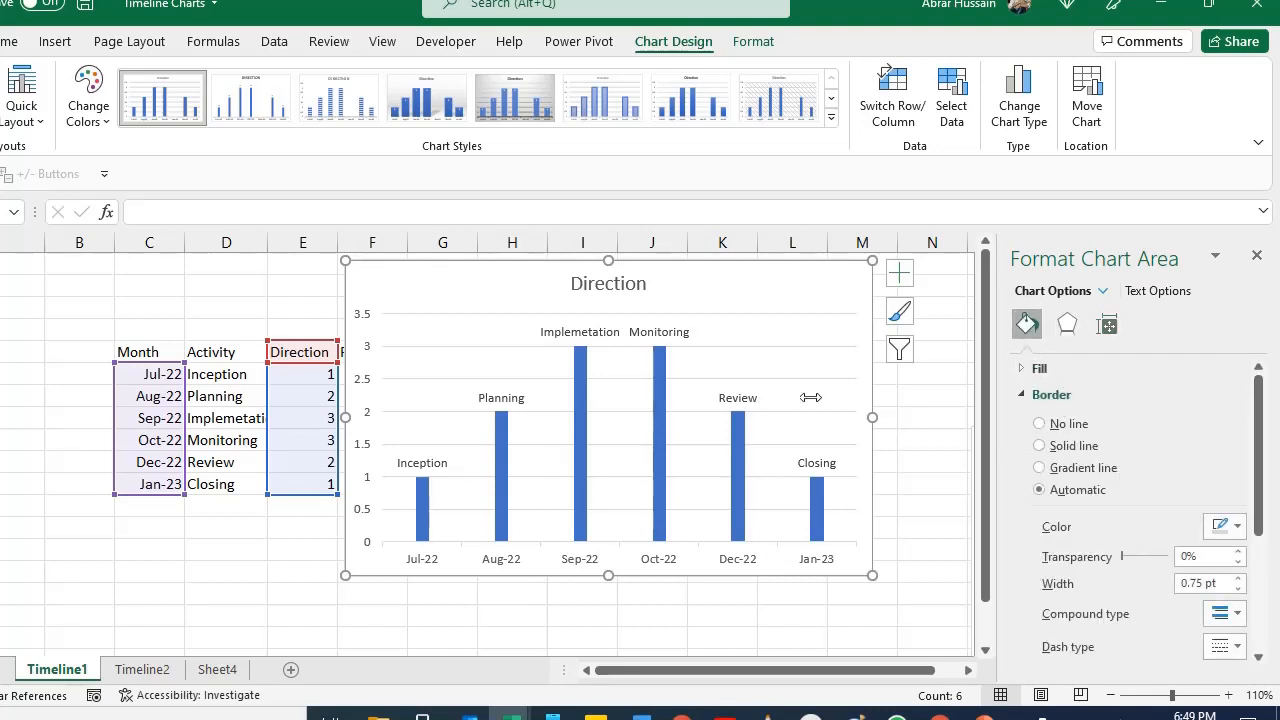
left_click(817, 490)
left_click(1040, 509)
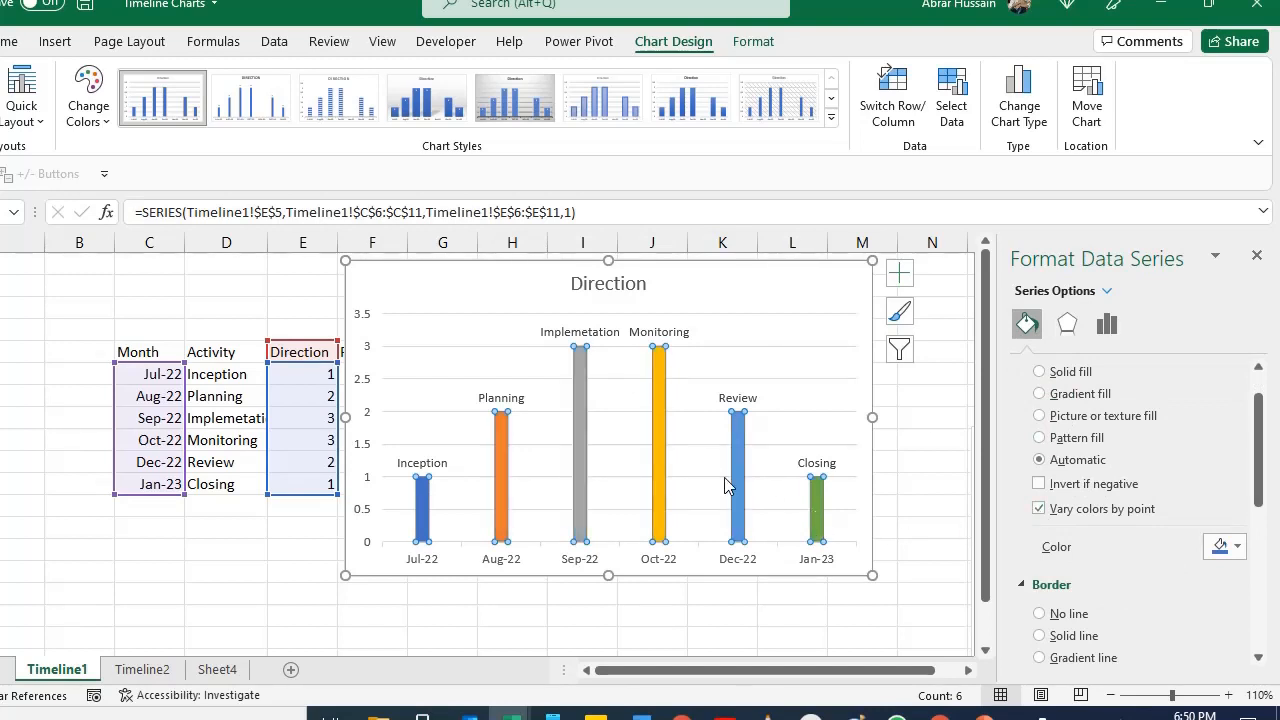
left_click(1039, 509)
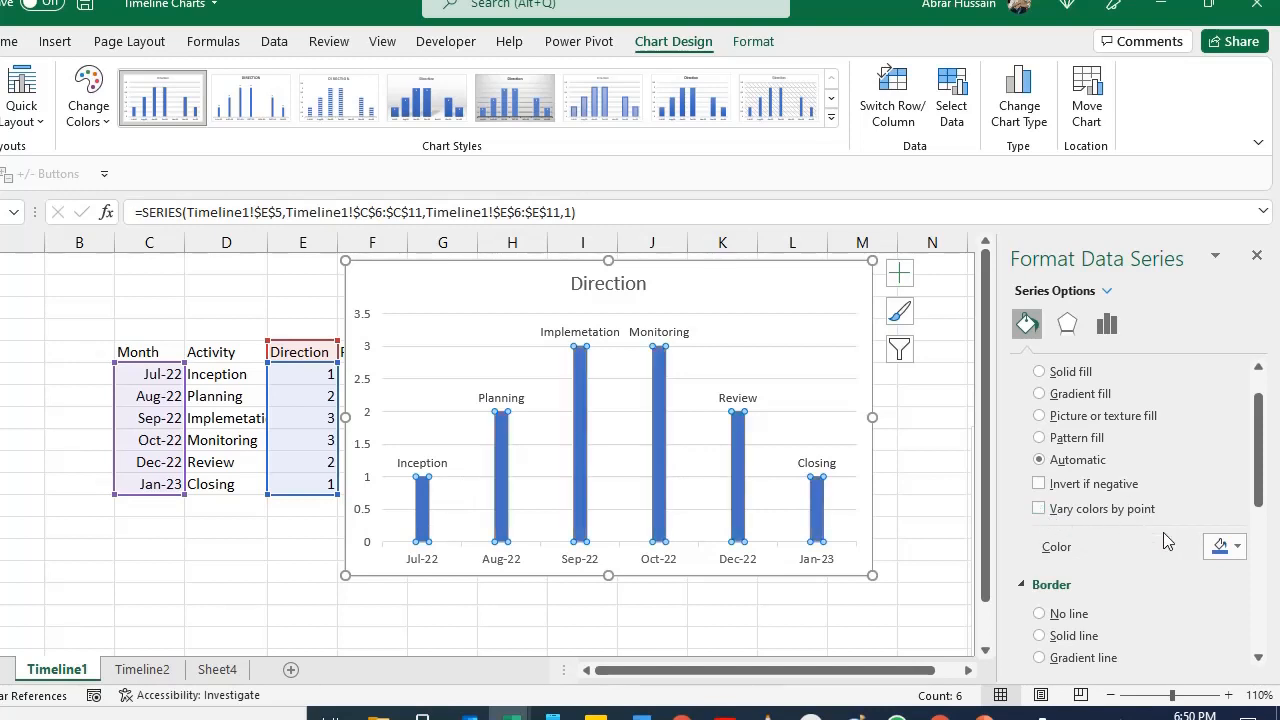
left_click(1039, 509)
left_click(1039, 509)
left_click(1039, 509)
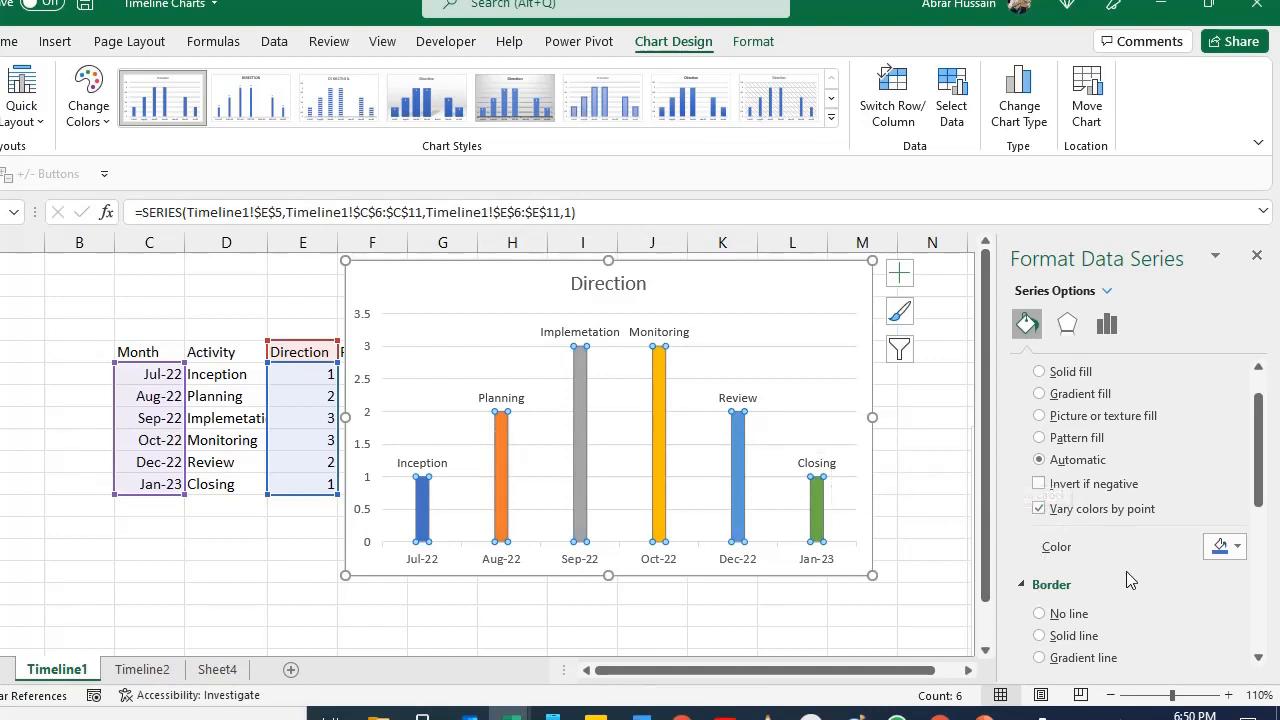
Step: Apply the first Inner shadow preset in blue to the Direction columns and shift the enlarged chart toward the table
scroll(1128, 578, "down", 4)
left_click(1066, 324)
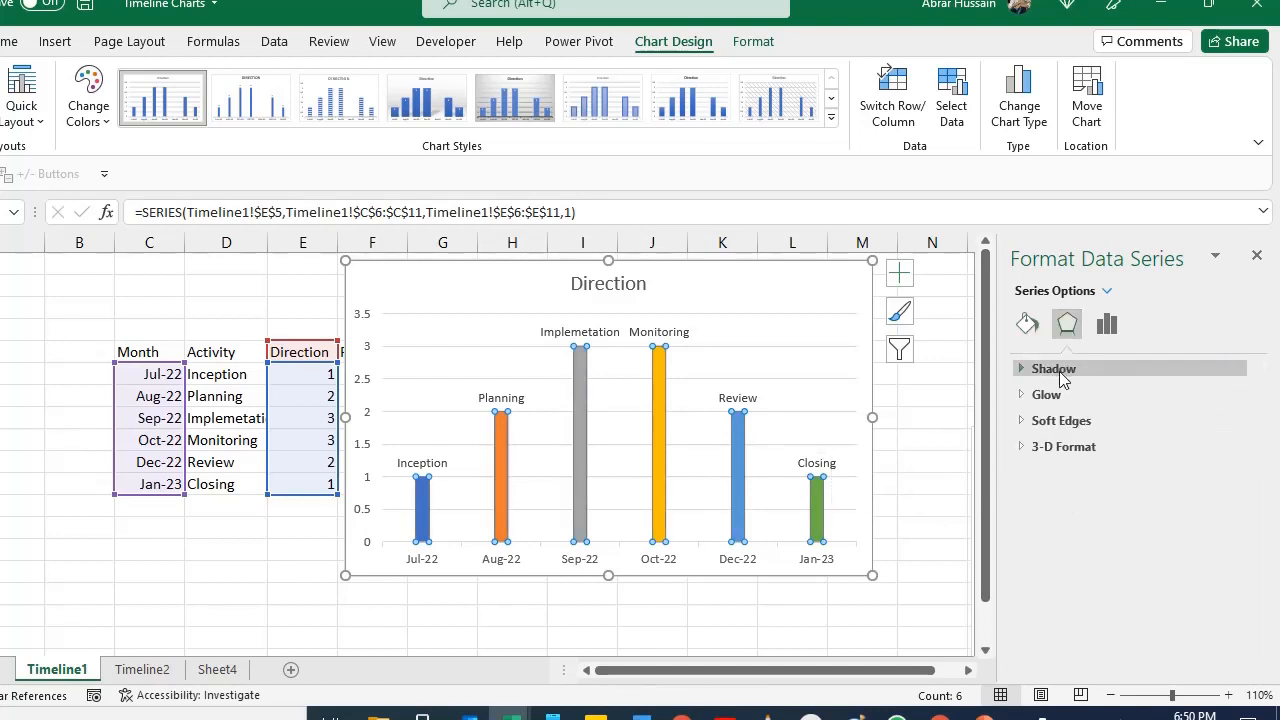
left_click(1058, 370)
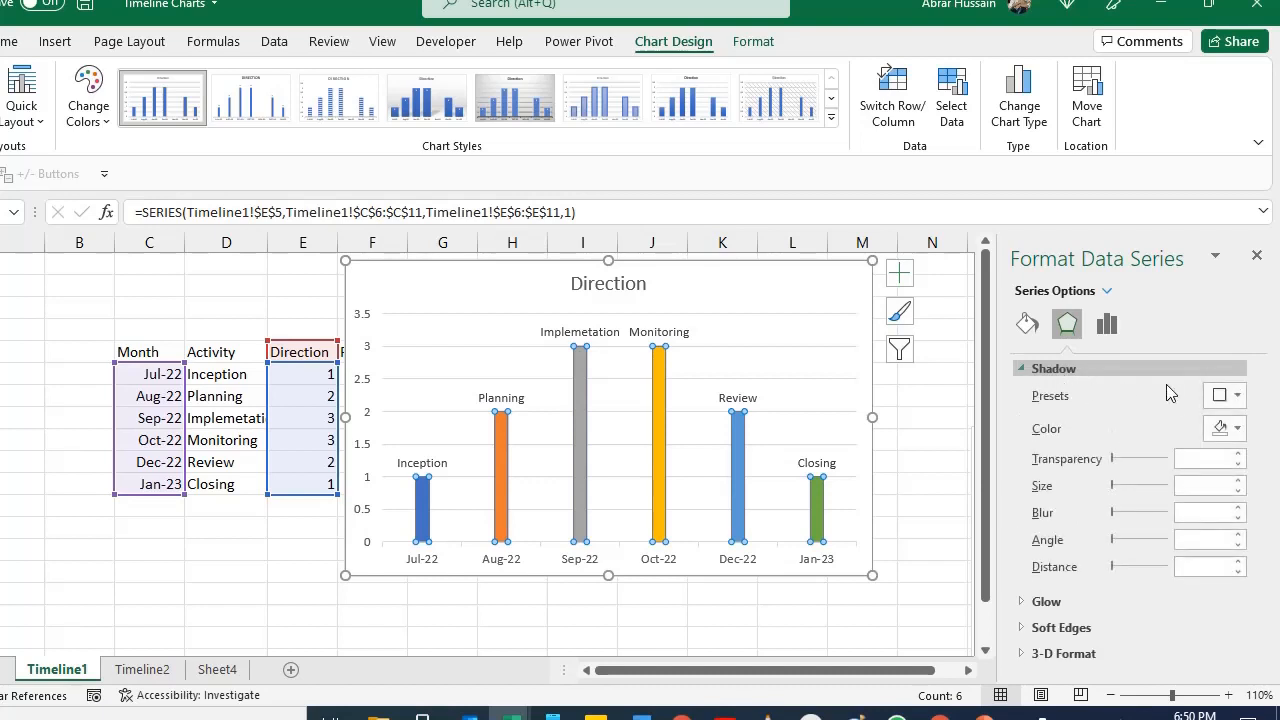
left_click(1224, 396)
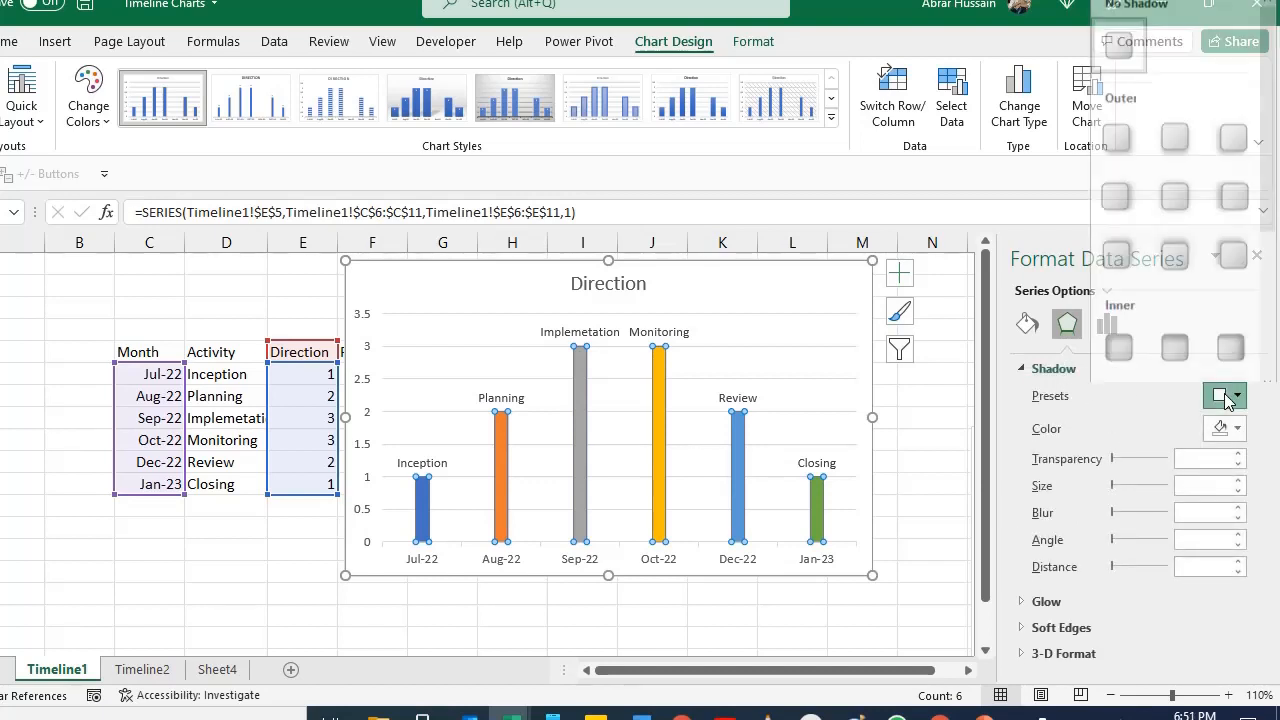
left_click(1120, 338)
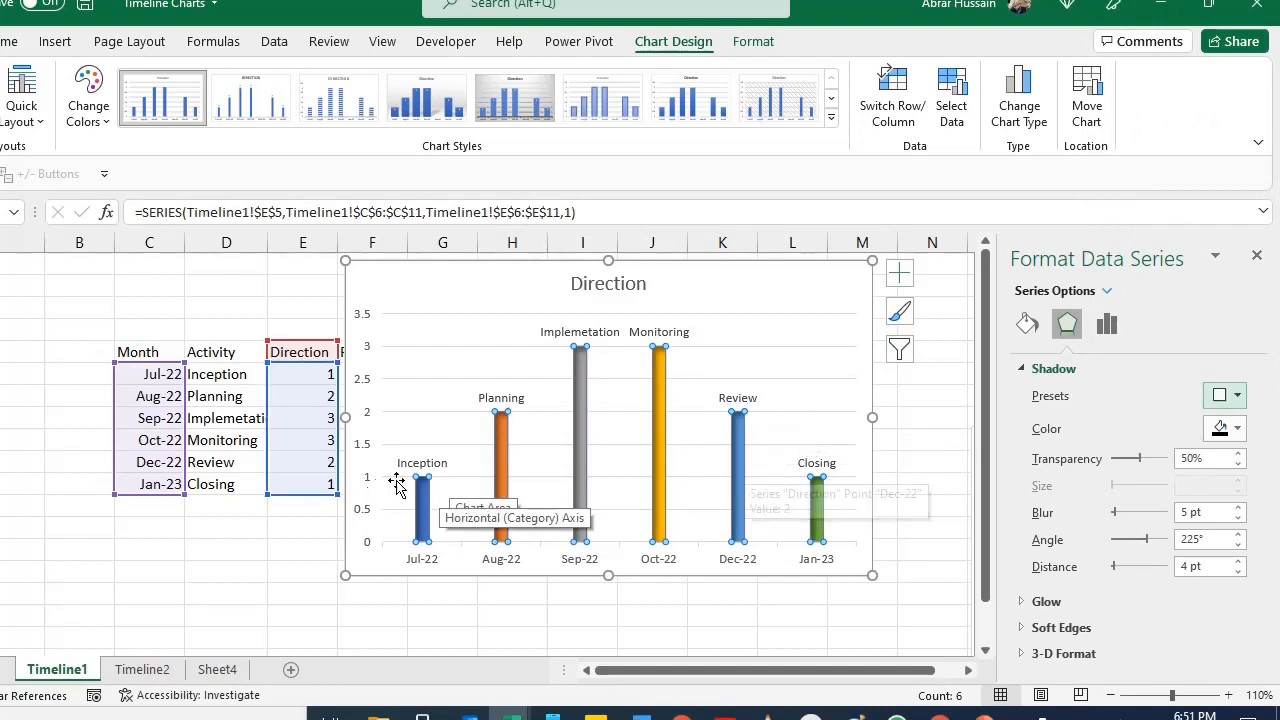
left_click(1222, 430)
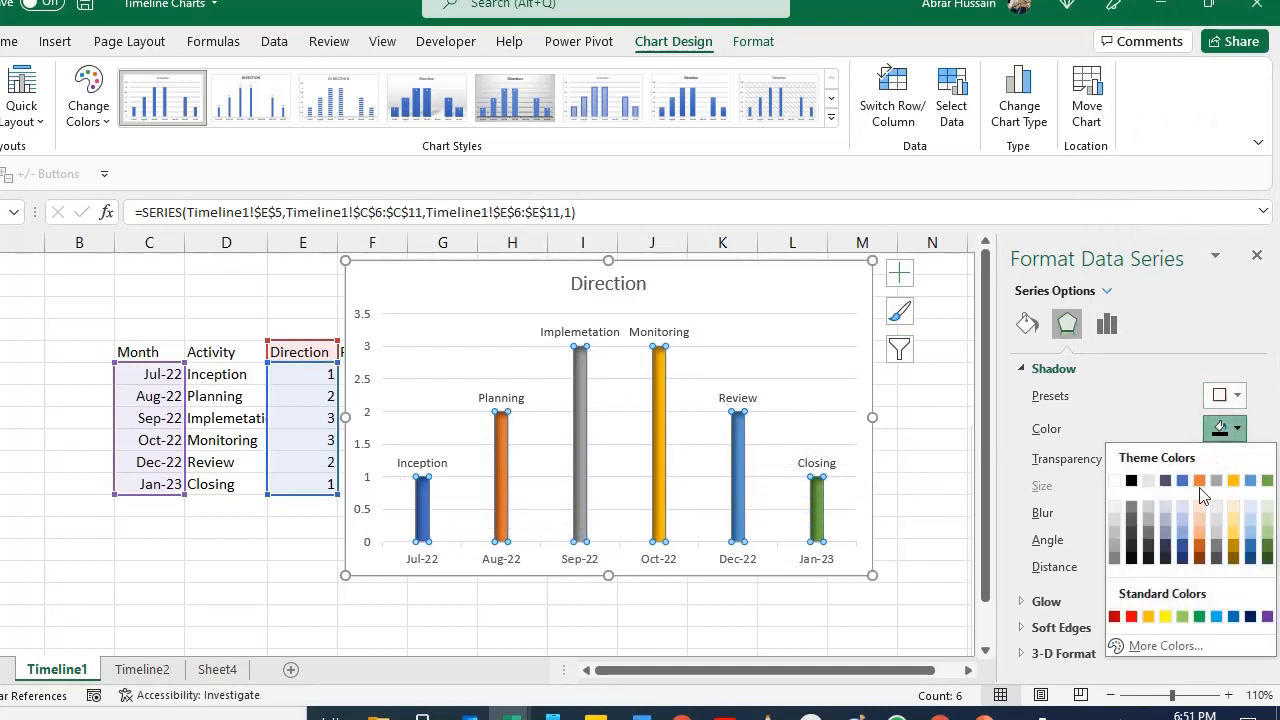
left_click(1183, 481)
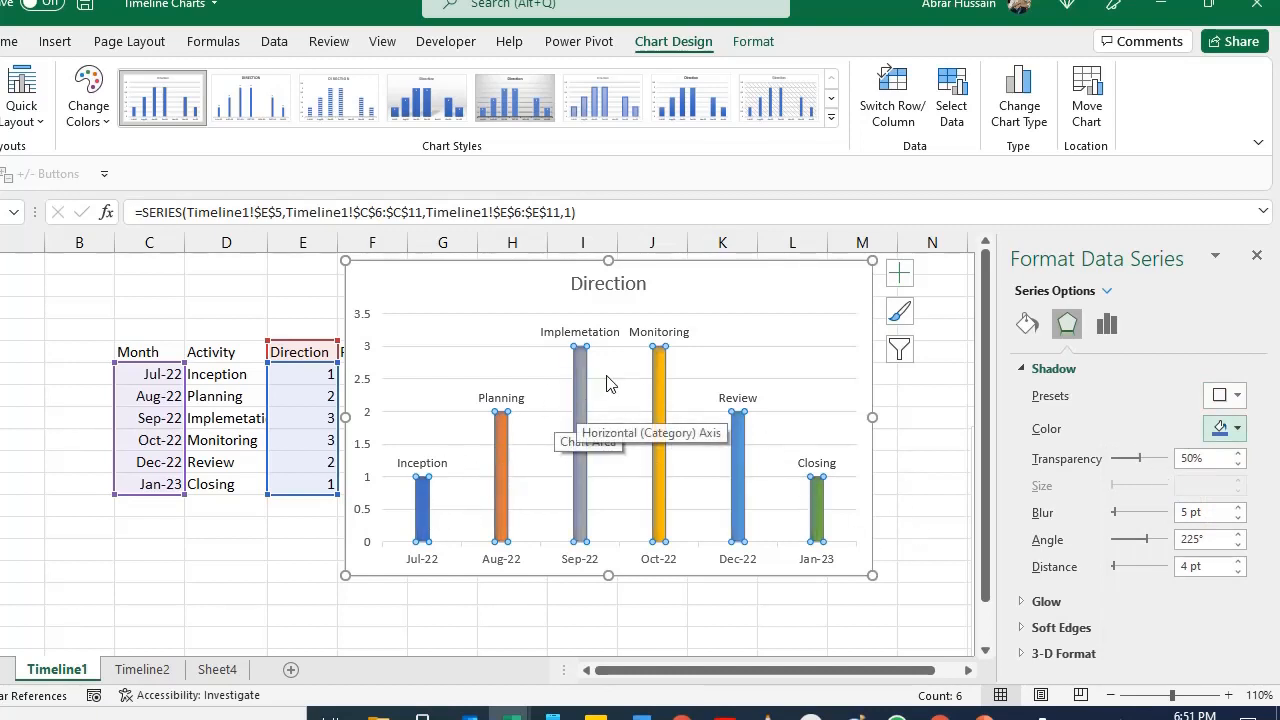
scroll(610, 384, "up", 1)
left_click_drag(617, 358, 523, 363)
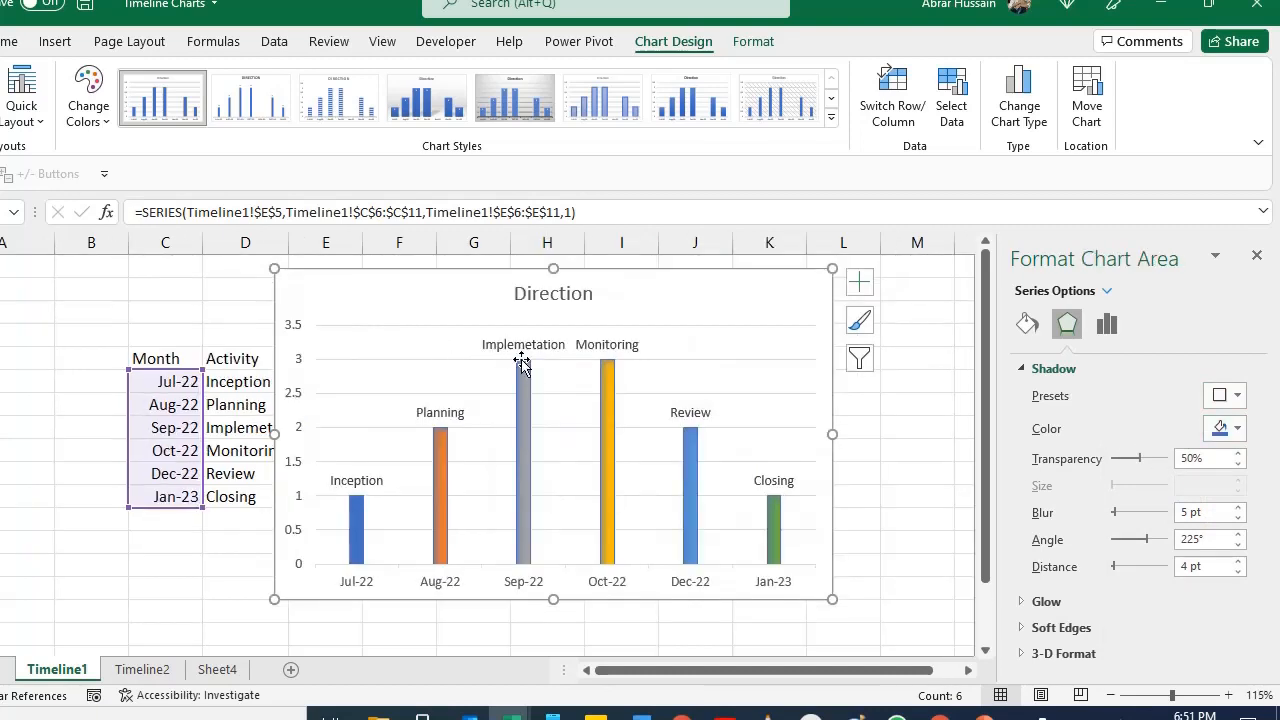
Step: Try an 18 pt blue glow around the whole chart area and undo it
left_click(1022, 369)
left_click(1023, 396)
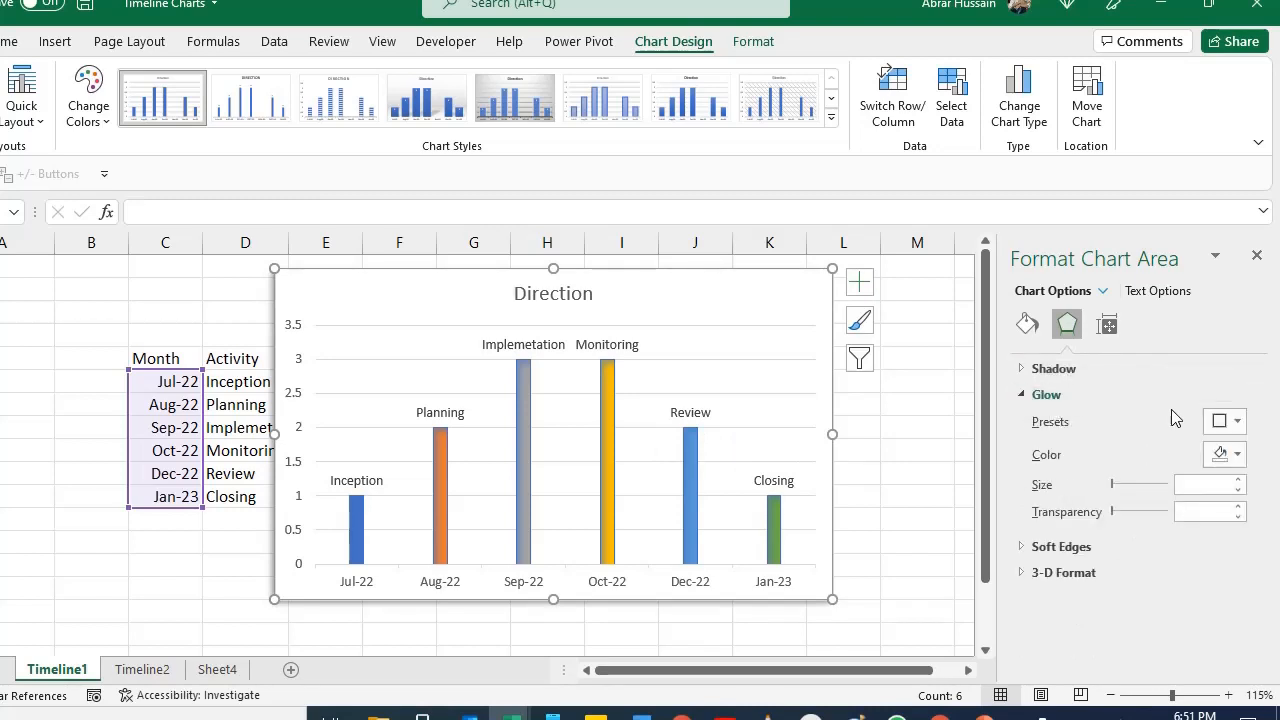
left_click(1224, 421)
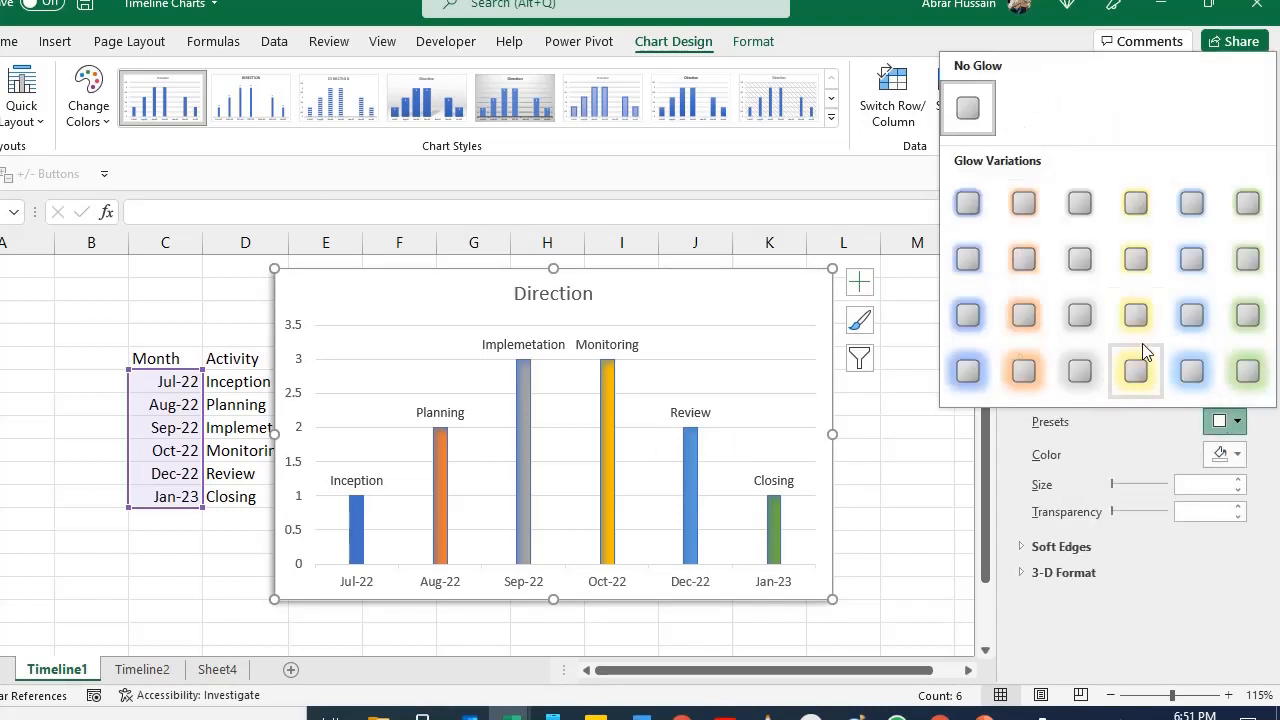
left_click(970, 368)
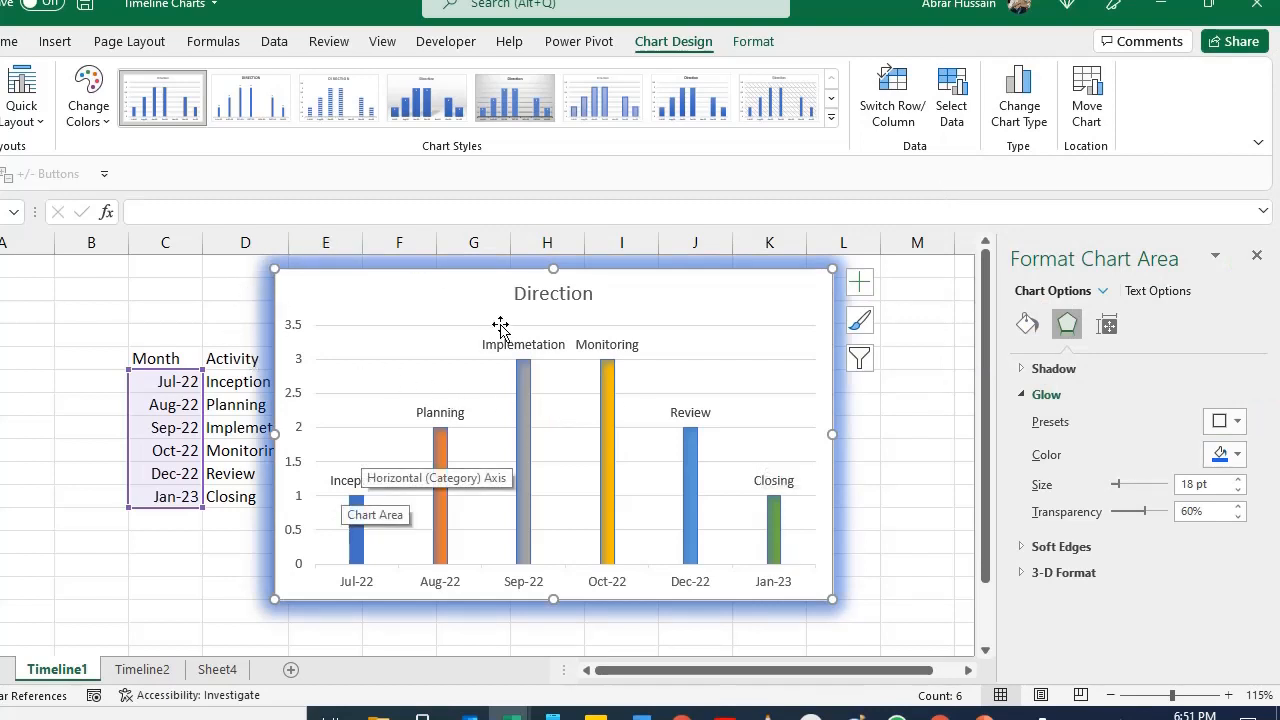
key("ctrl+z")
Step: Apply an 18 pt orange glow to the Direction columns and move the chart clear of the Activity column
left_click(525, 410)
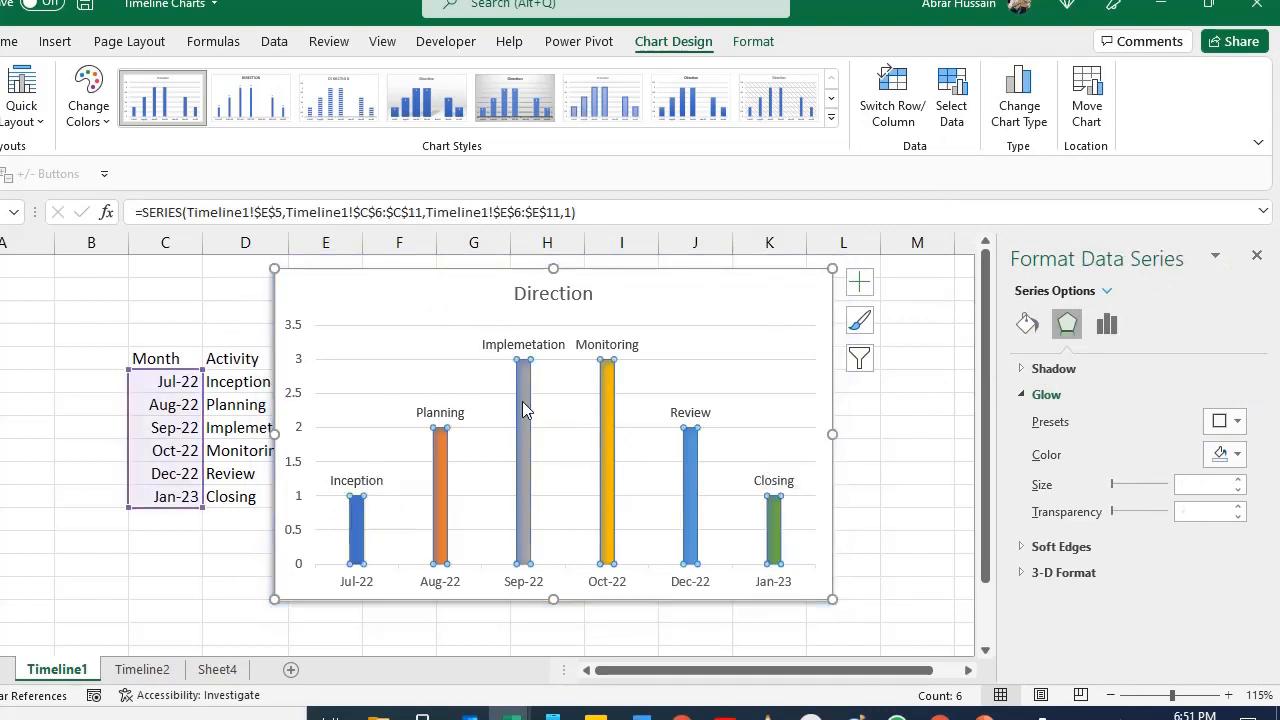
left_click(1234, 424)
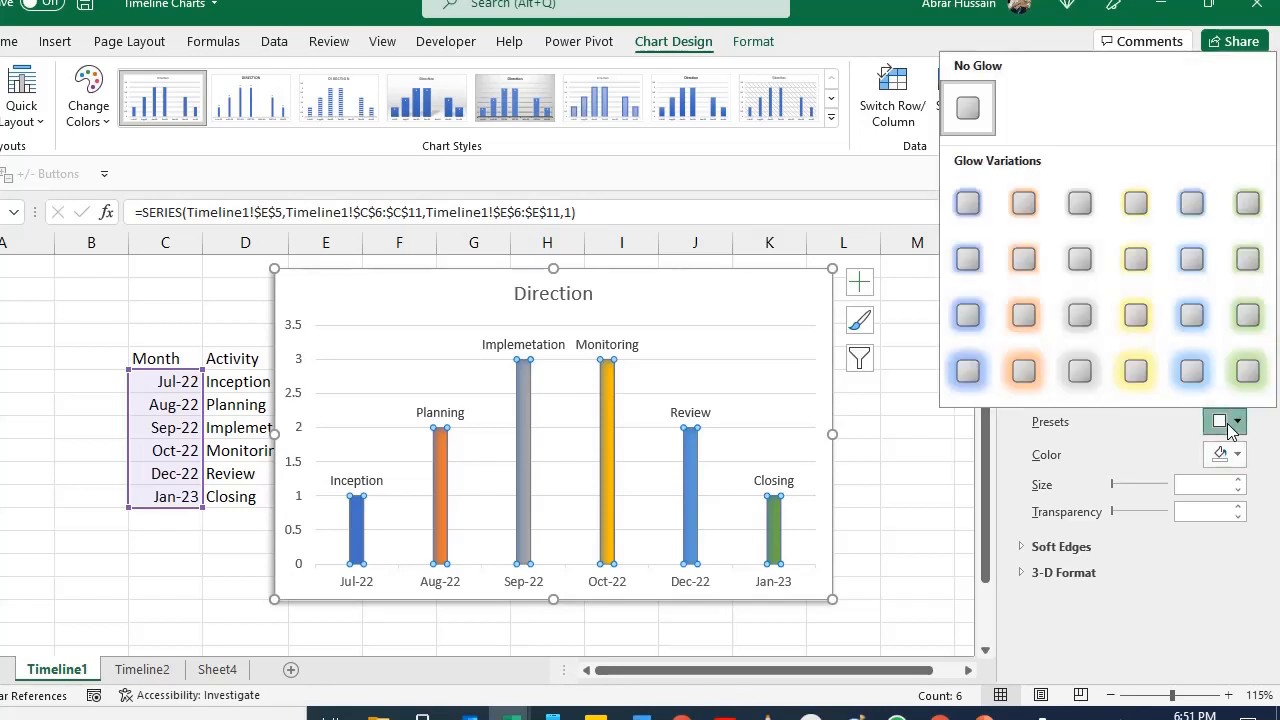
left_click(1023, 367)
left_click_drag(358, 505, 408, 502)
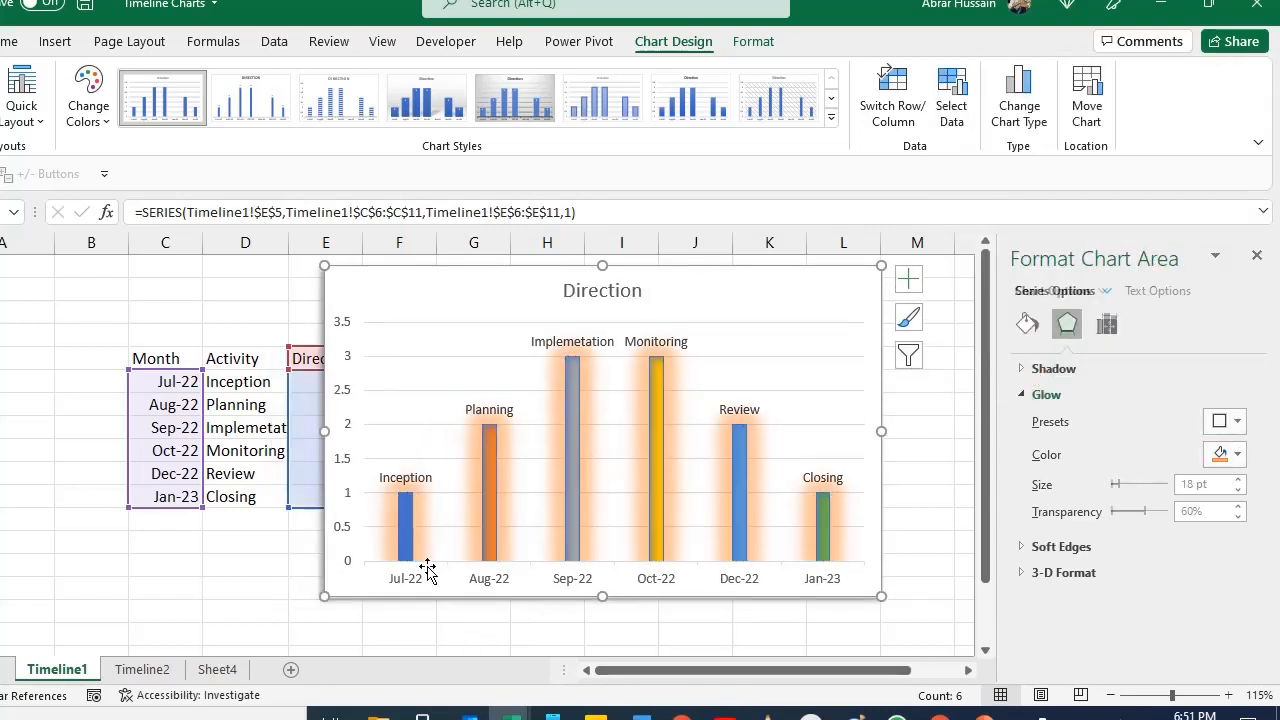
Step: Give the chart's horizontal category axis a solid line in the darkest theme blue
left_click(445, 568)
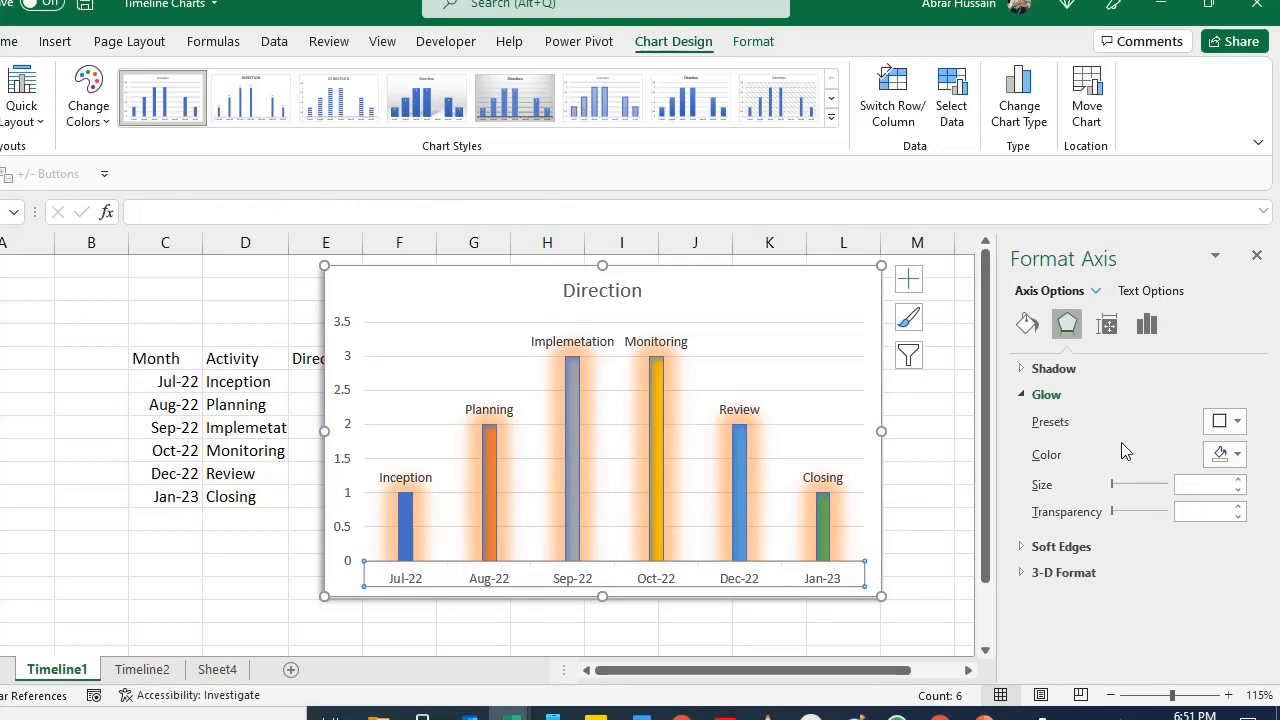
left_click(1027, 325)
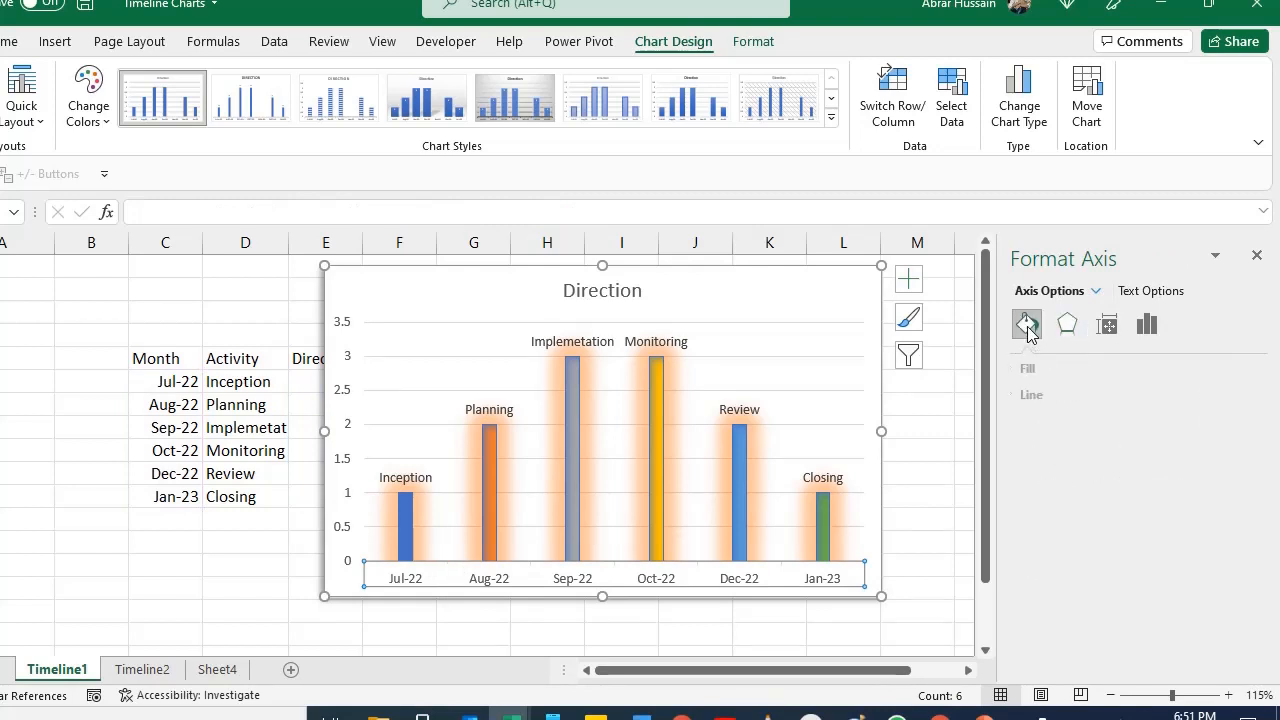
left_click(1023, 396)
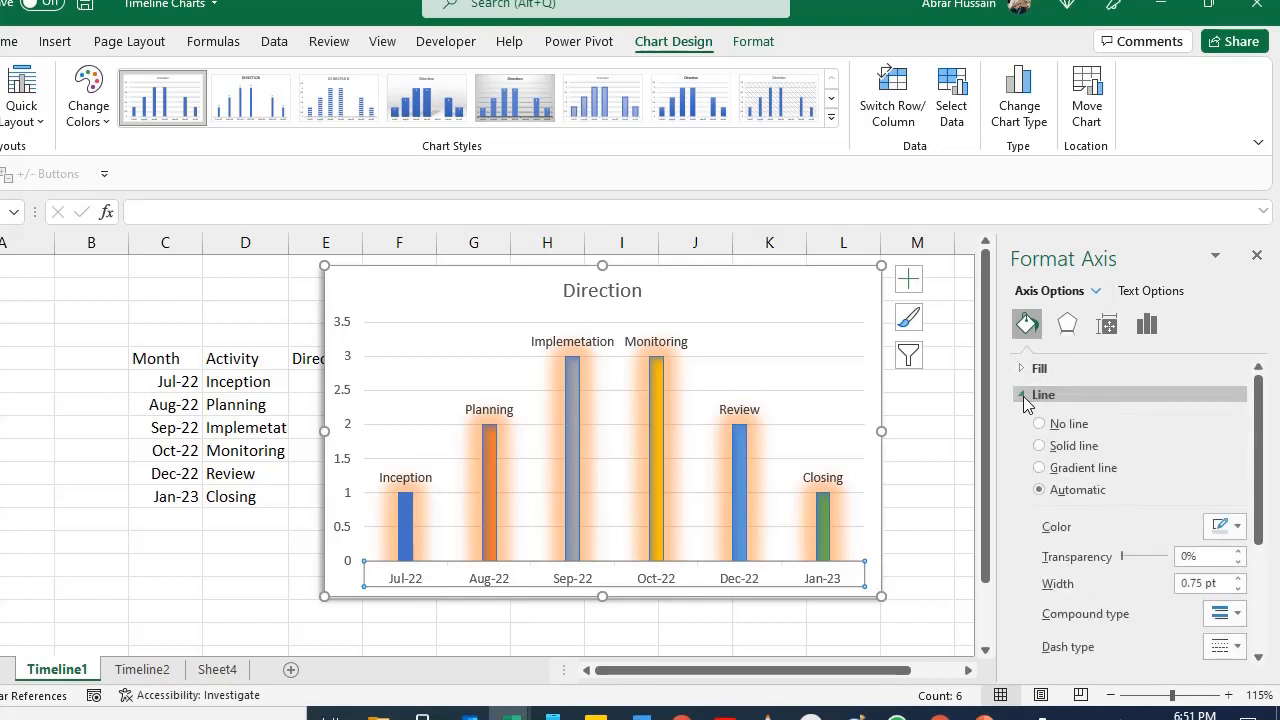
scroll(1207, 487, "down", 1)
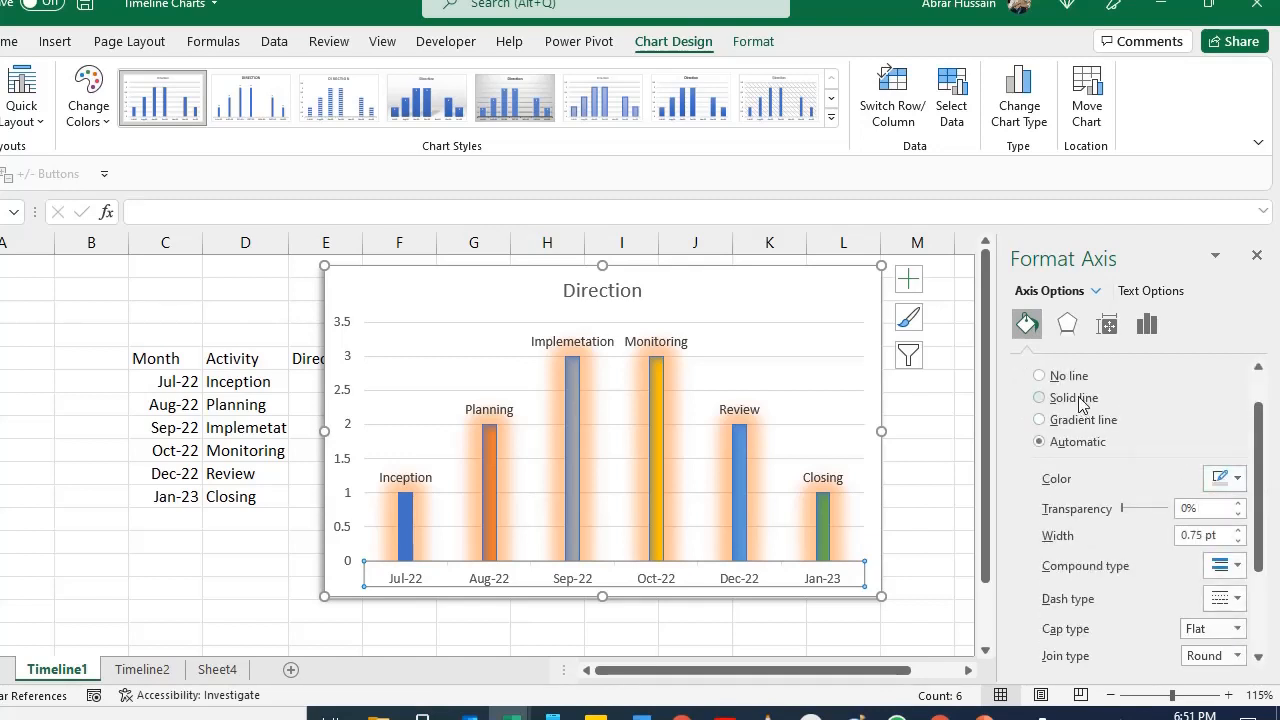
left_click(1048, 397)
left_click(1226, 479)
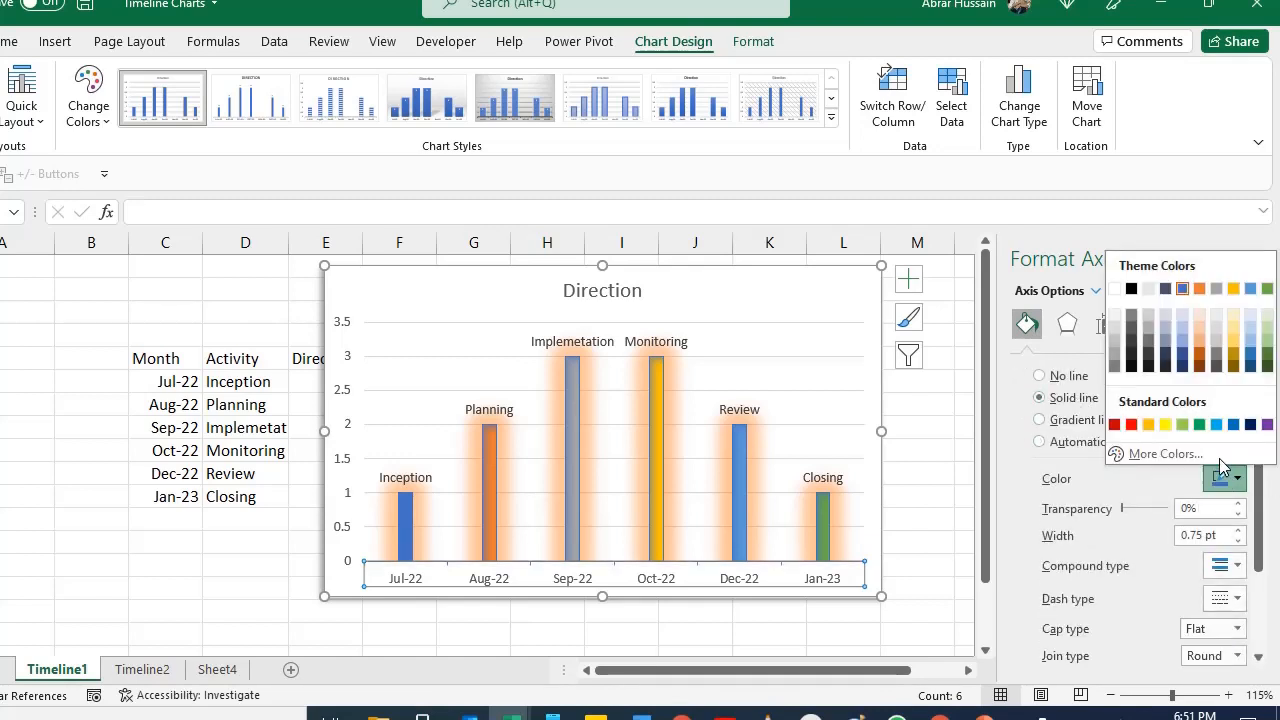
left_click(1186, 364)
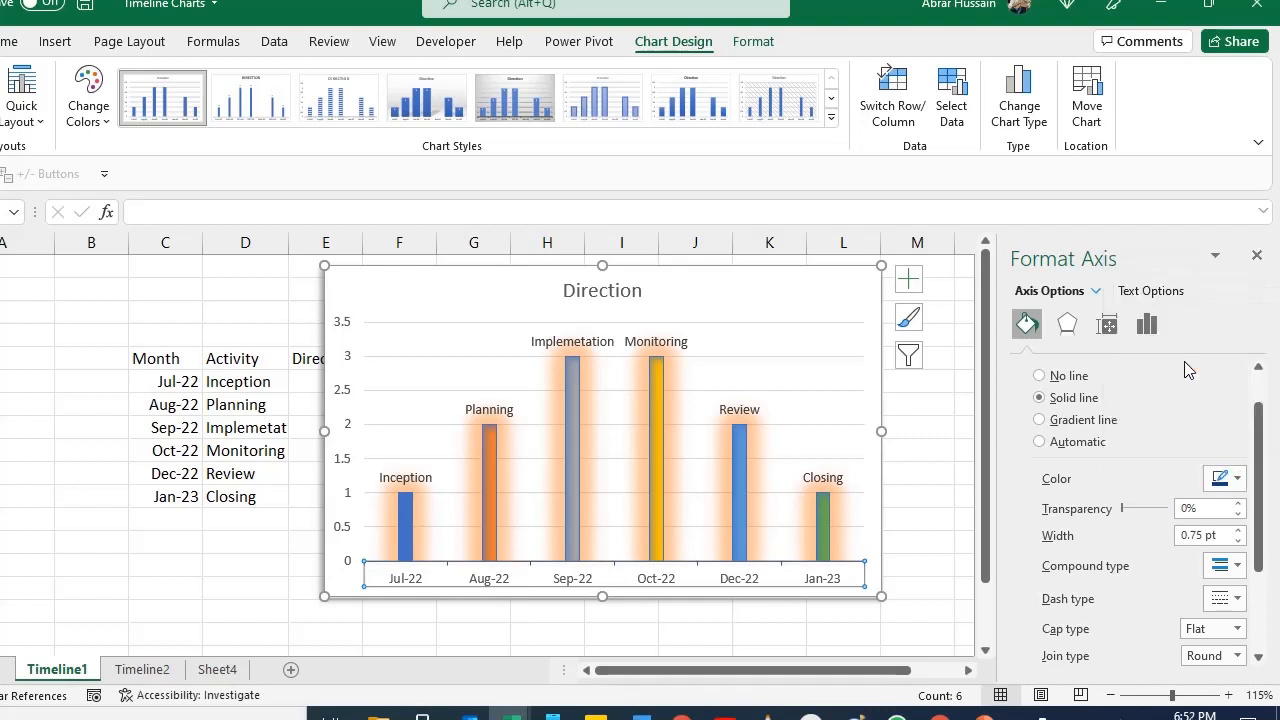
Step: Set the horizontal axis line's width to 6.25 pt
scroll(1228, 552, "down", 1)
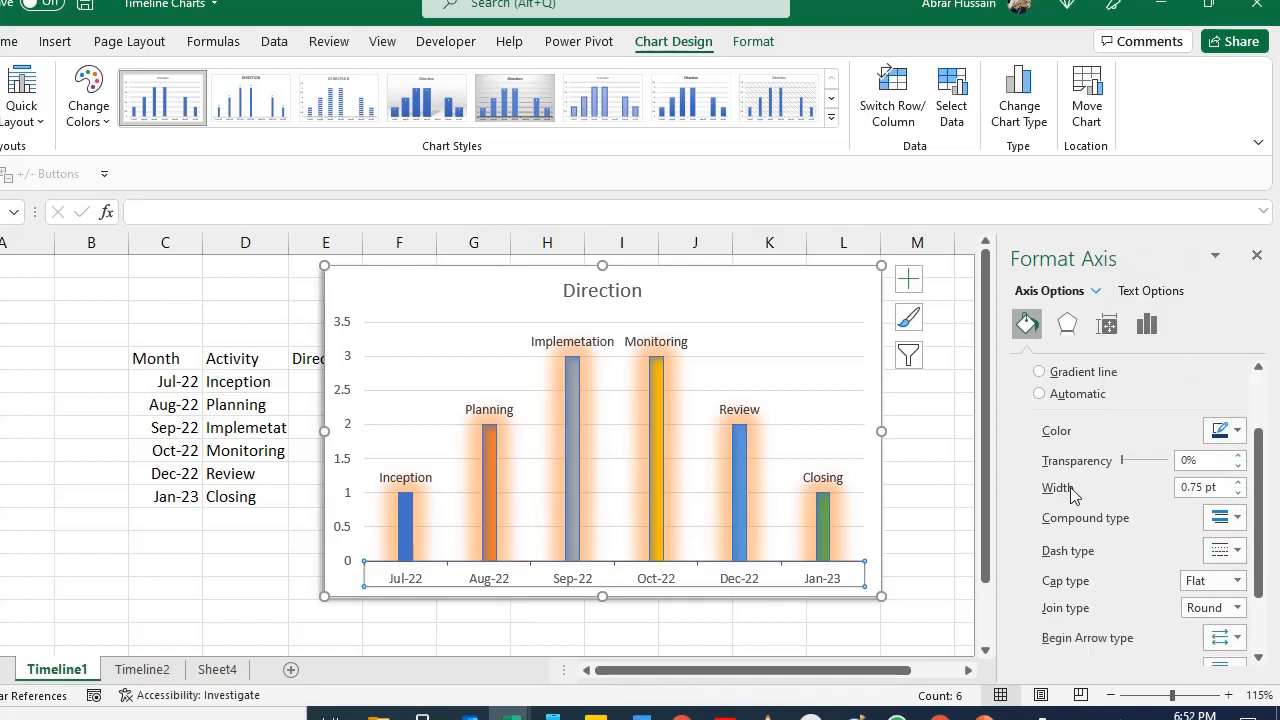
left_click(1238, 482)
left_click(1238, 482)
left_click(1238, 482)
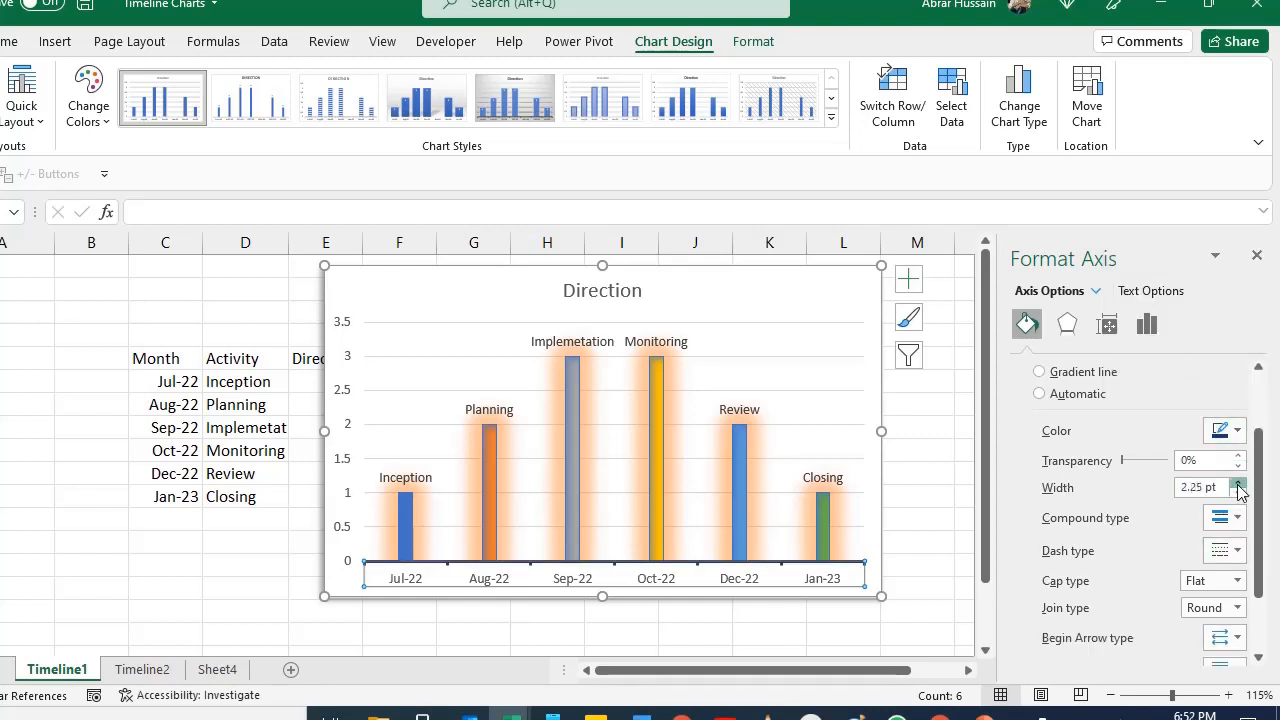
left_click(1238, 482)
left_click(1238, 482)
left_click(1238, 482)
left_click(1238, 482)
left_click(1238, 482)
left_click(1238, 482)
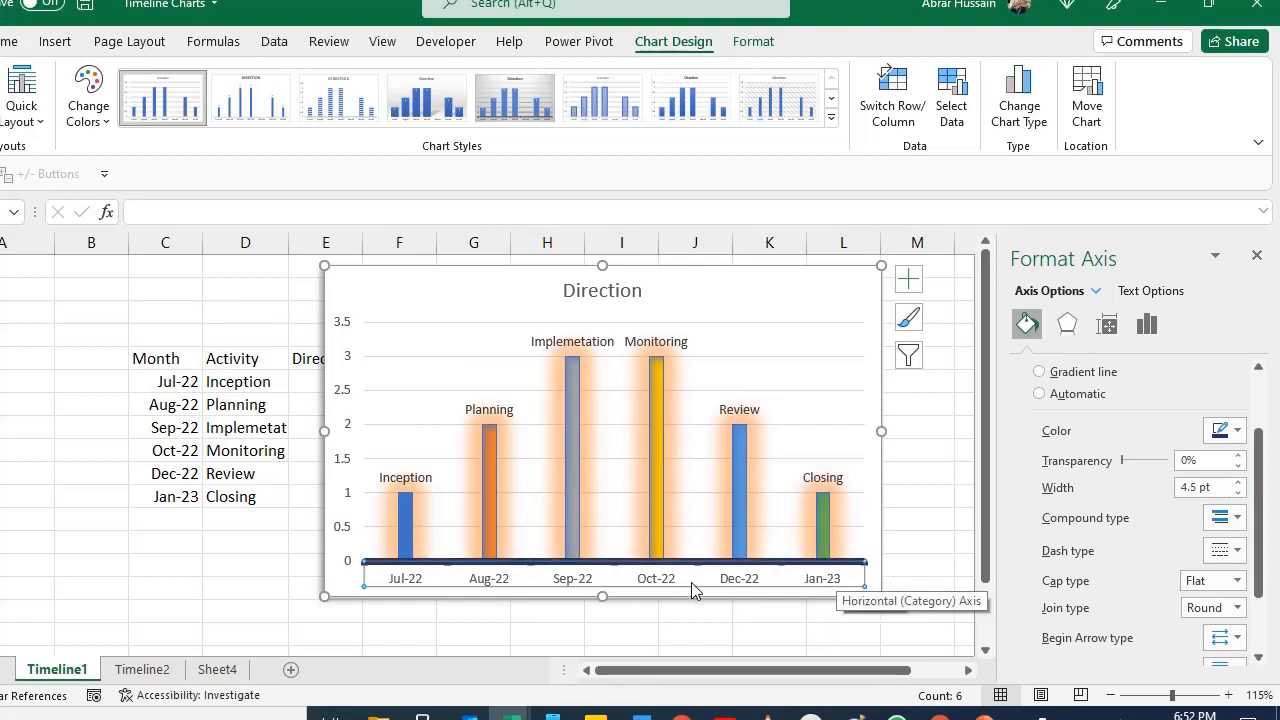
left_click(1238, 482)
left_click(1238, 482)
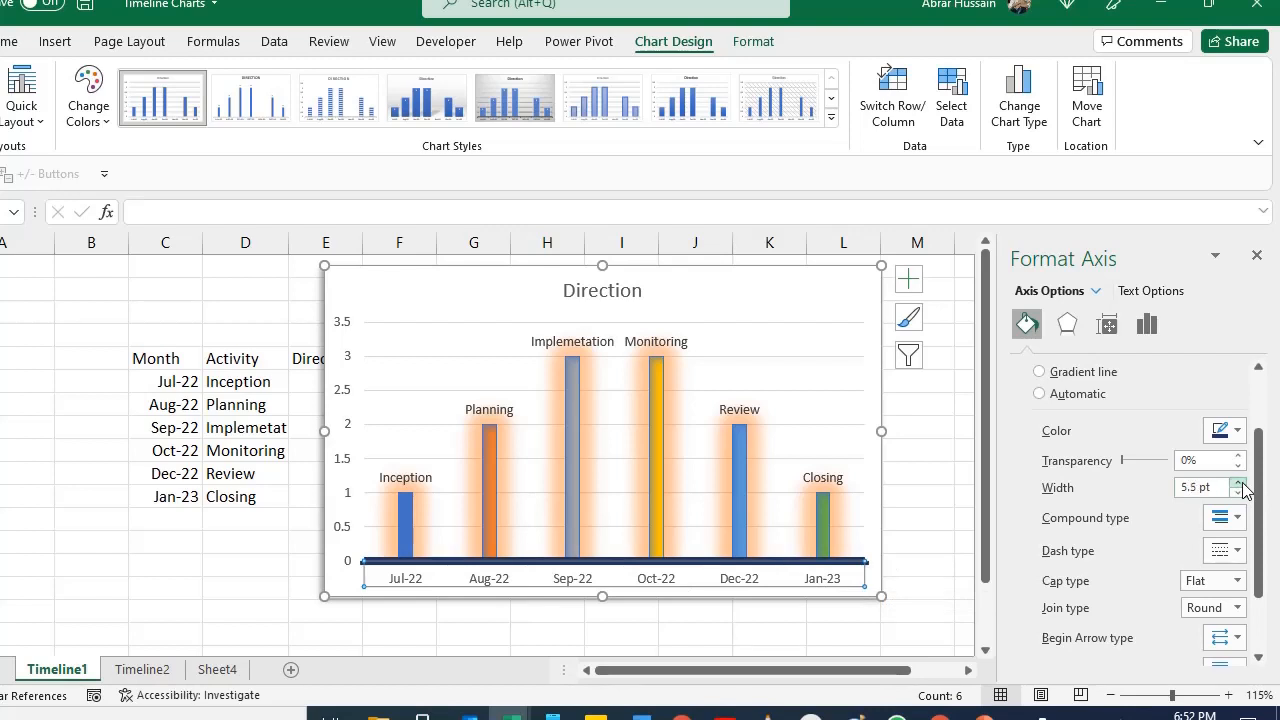
left_click(1238, 482)
left_click(1238, 482)
left_click(1238, 482)
Step: End the horizontal axis line with a filled arrowhead in the smallest arrow size
scroll(1235, 537, "down", 3)
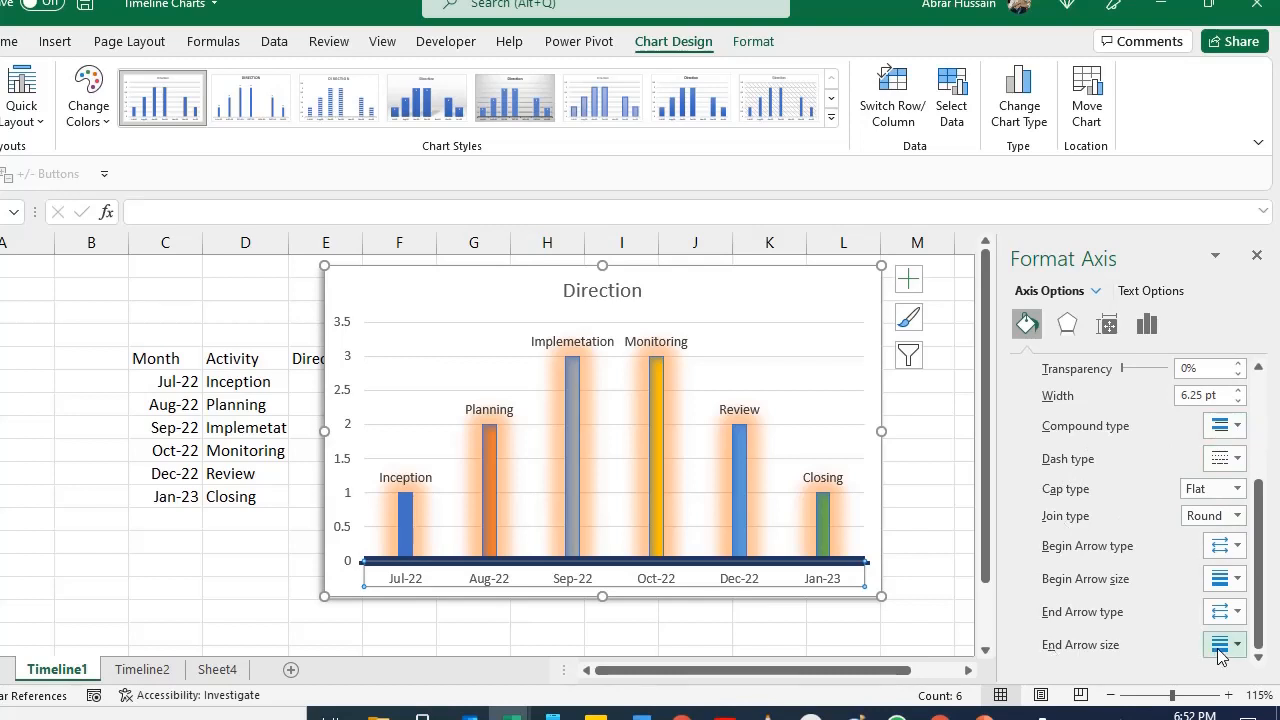
left_click(1233, 617)
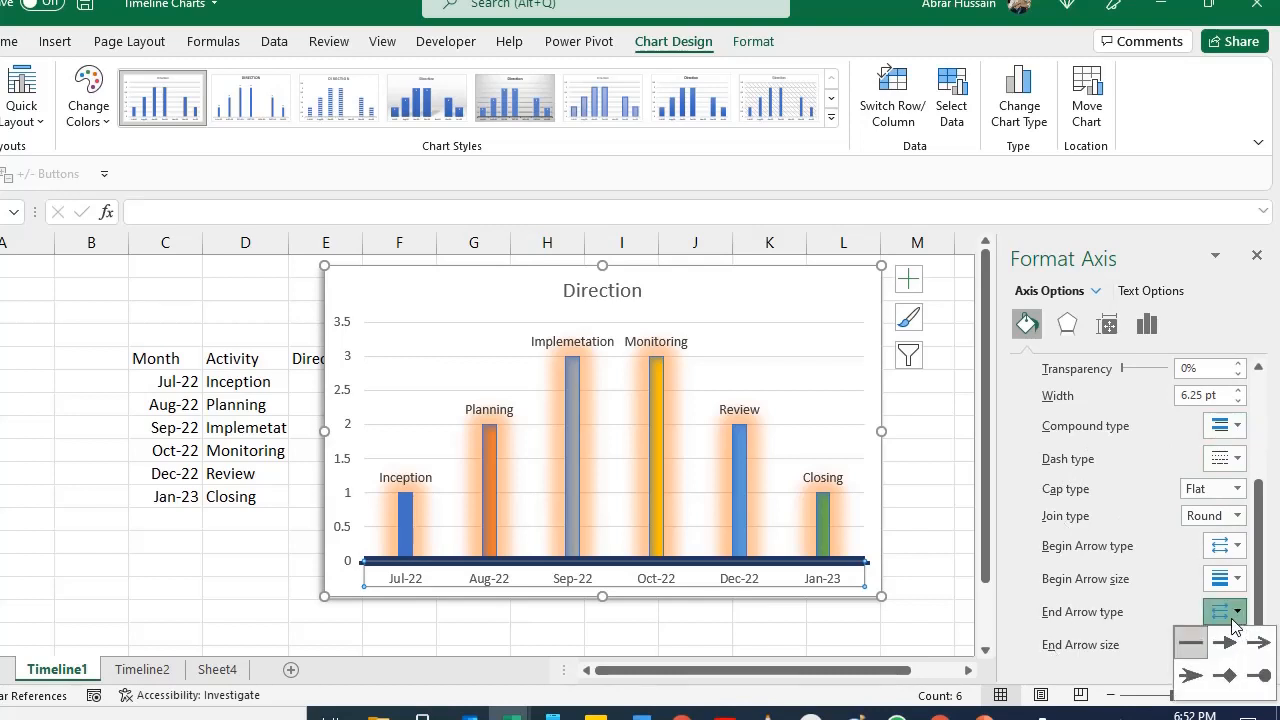
left_click(1204, 643)
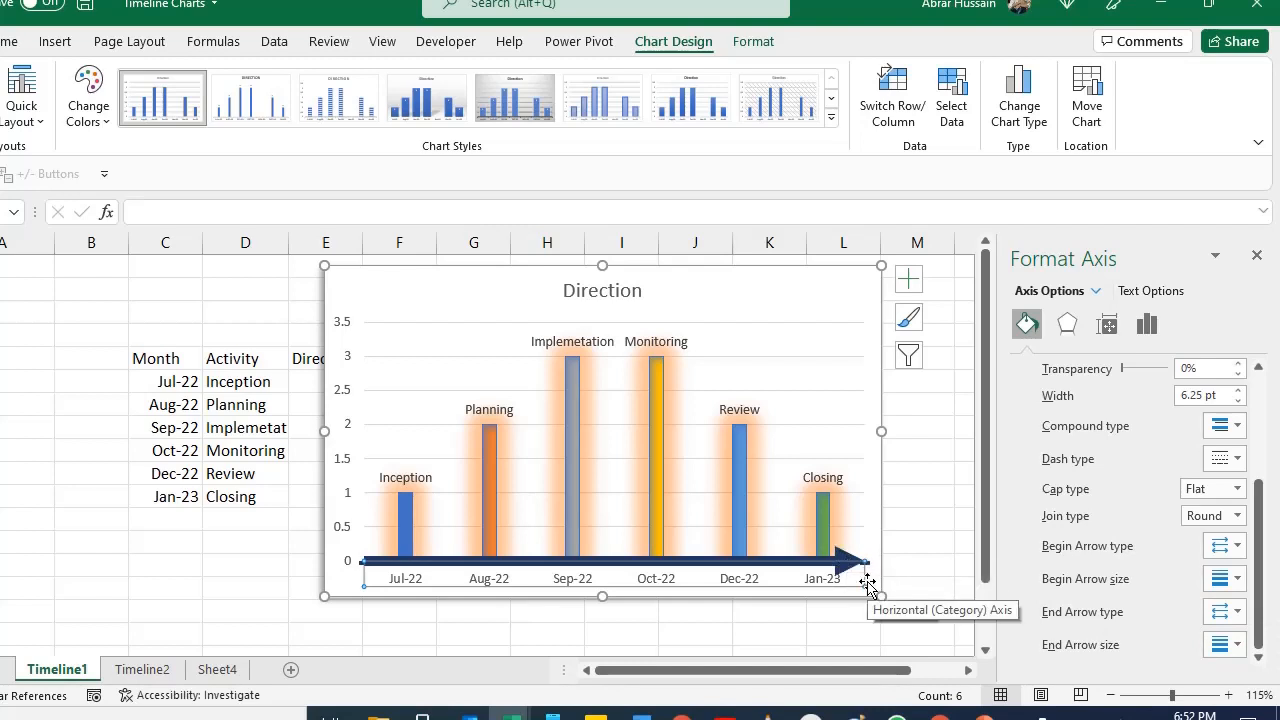
left_click(1220, 644)
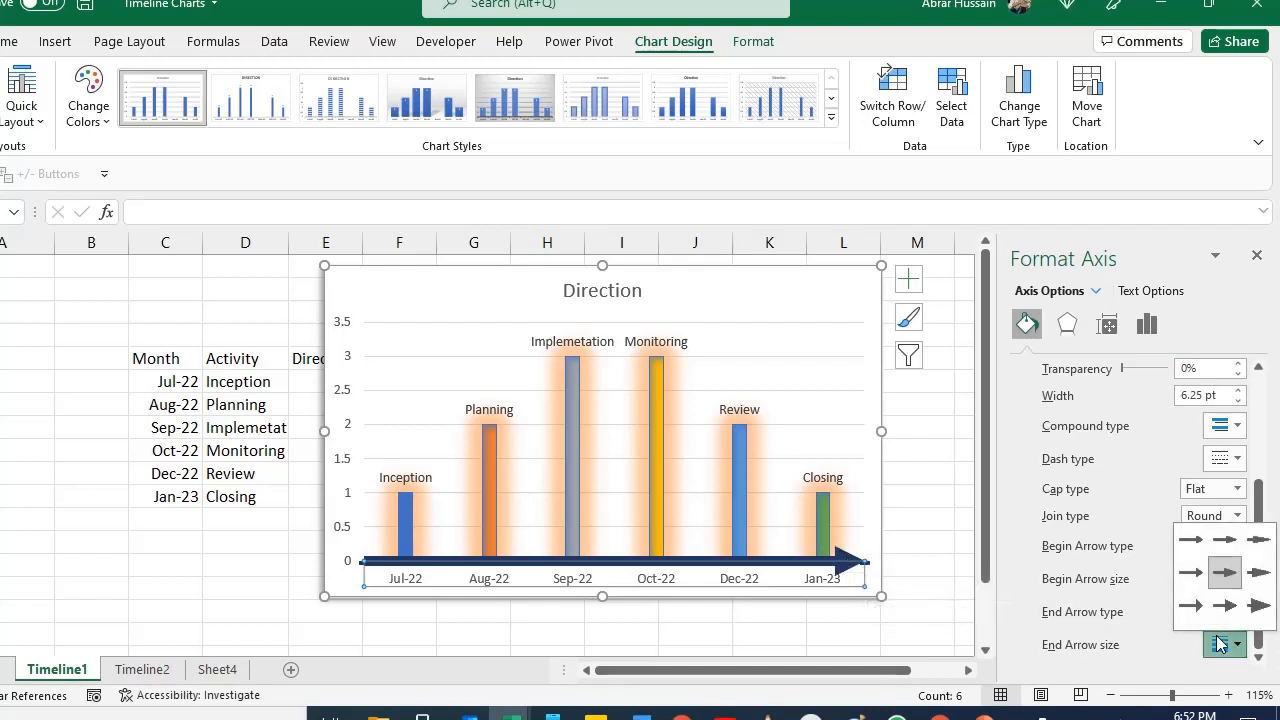
left_click(1190, 540)
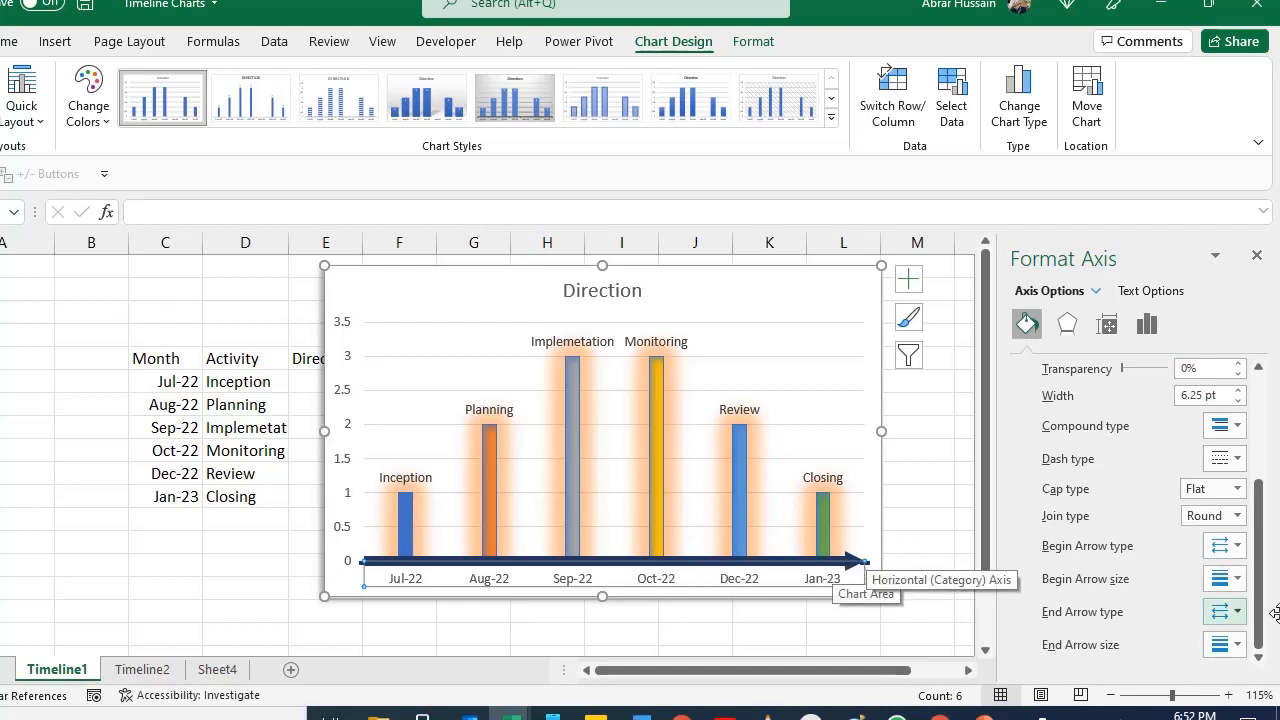
scroll(1225, 615, "up", 3)
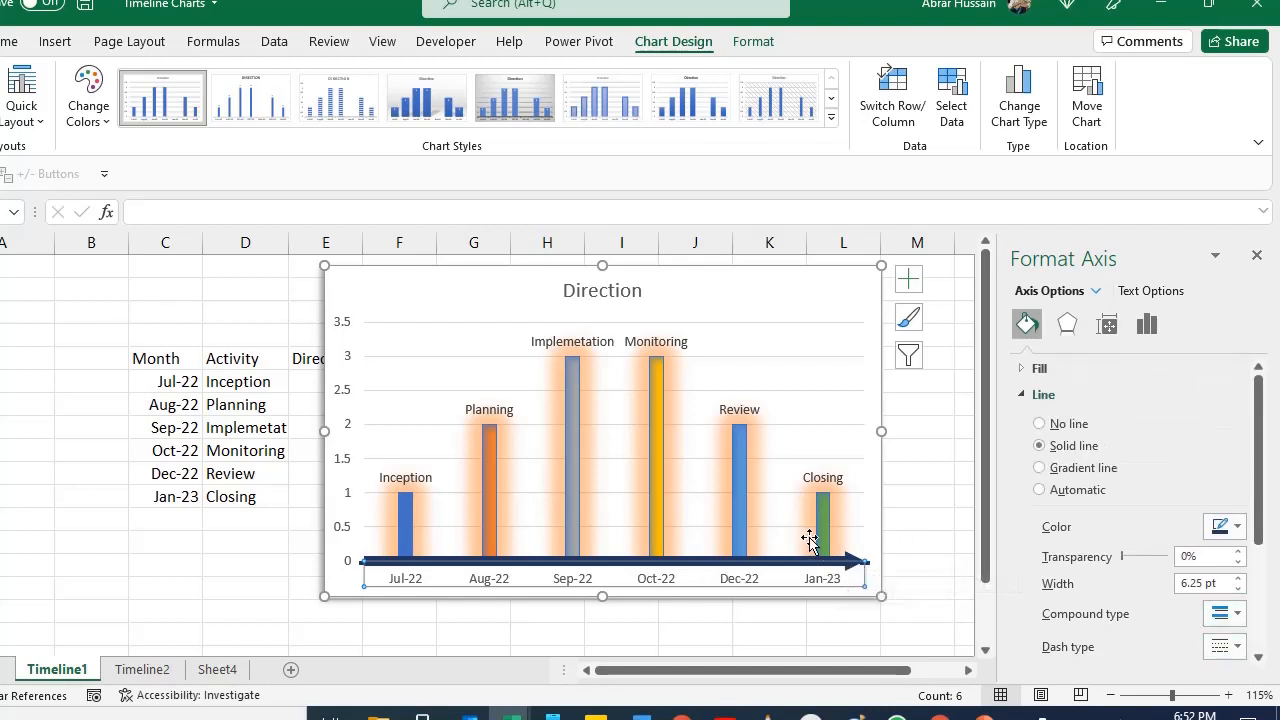
Step: Close the formatting pane and move the chart clear of the Direction and Progress columns
left_click(914, 522)
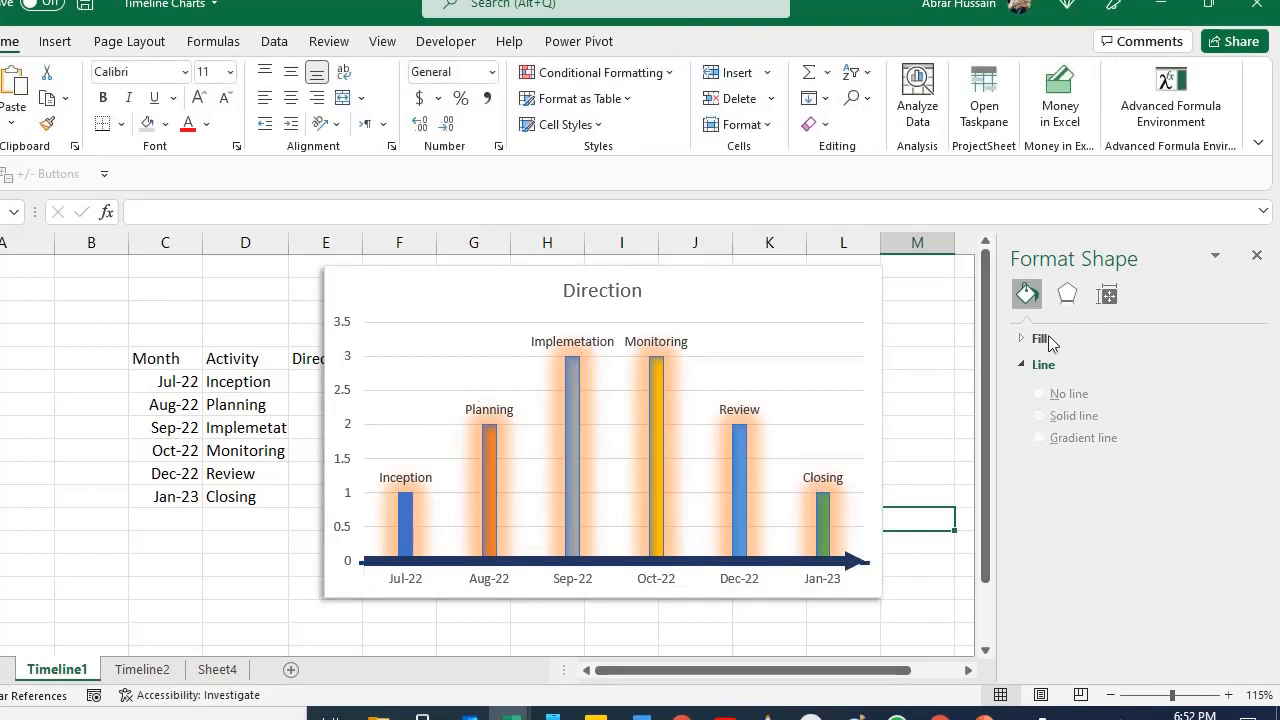
left_click(1257, 255)
left_click_drag(474, 277, 614, 268)
left_click(320, 385)
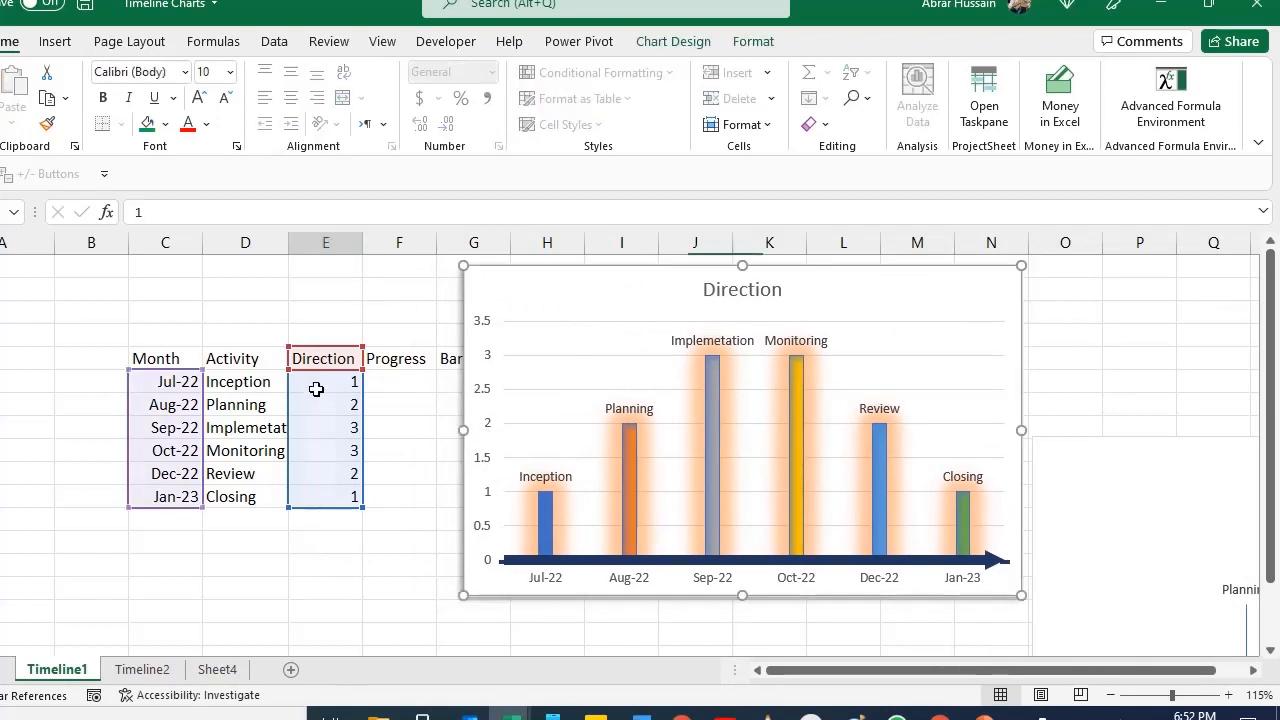
left_click(407, 380)
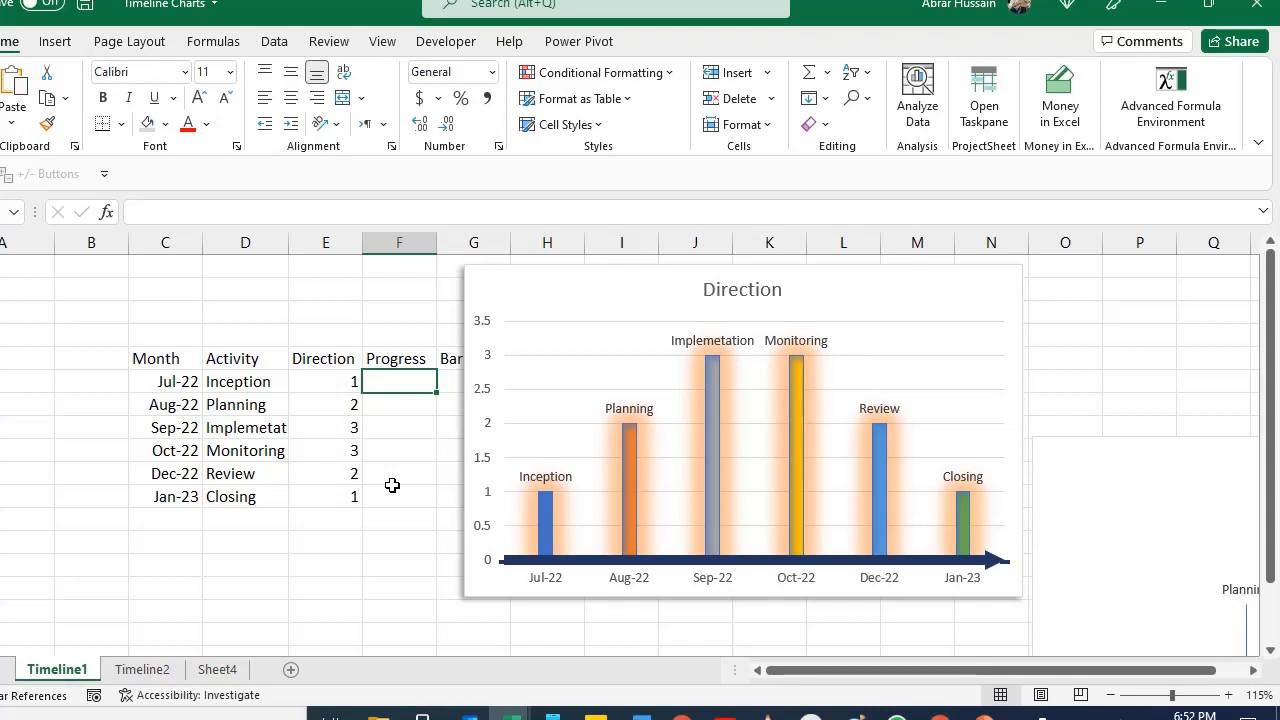
Step: Set the Direction values to 1 for every activity from Planning to Closing and select the Direction values
left_click(315, 383)
key("Down")
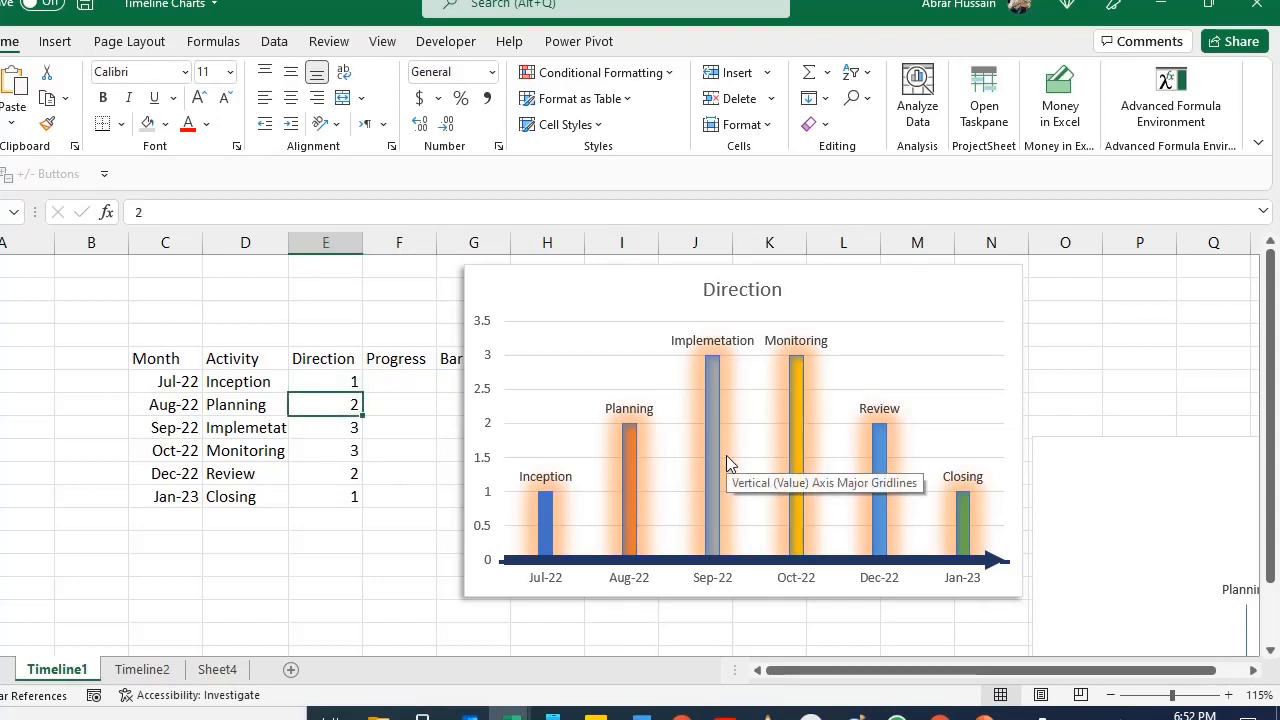
key("Down")
type("1")
key("Down")
type("1")
key("Down")
type("1")
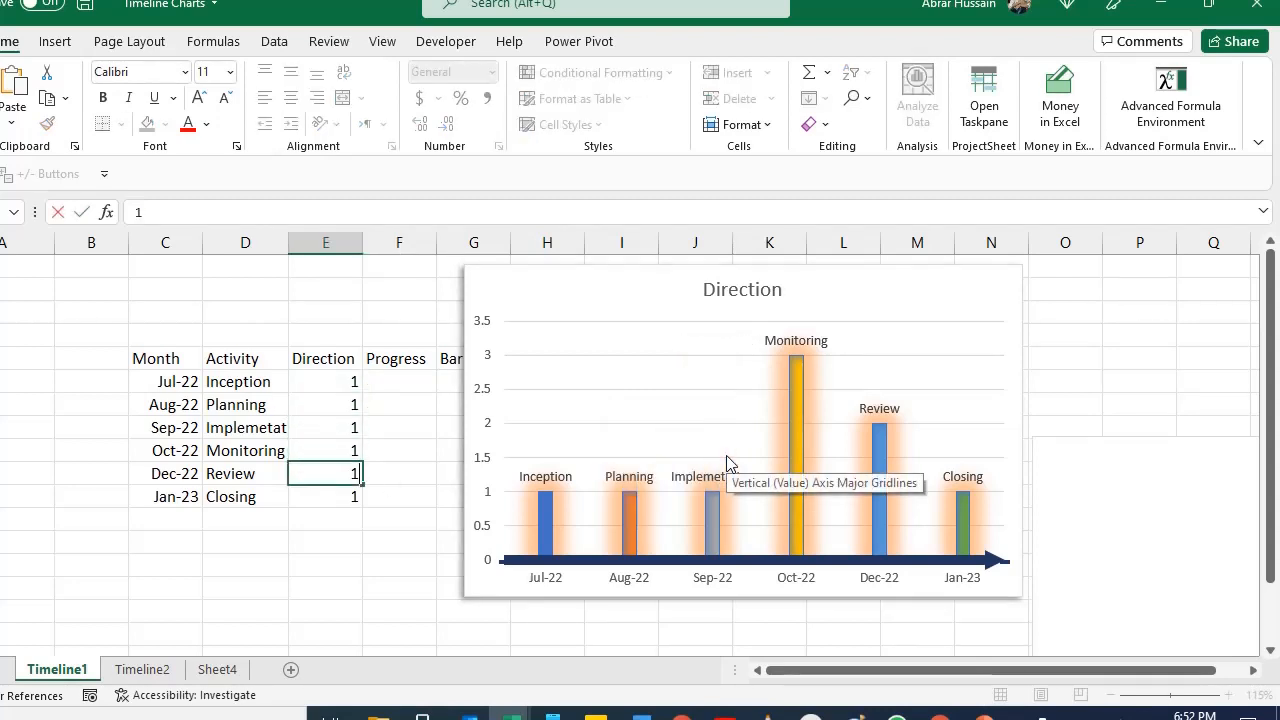
key("Down")
type("1")
key("ctrl+Return")
key("Up")
key("Up")
key("Up")
key("Up")
key("Up")
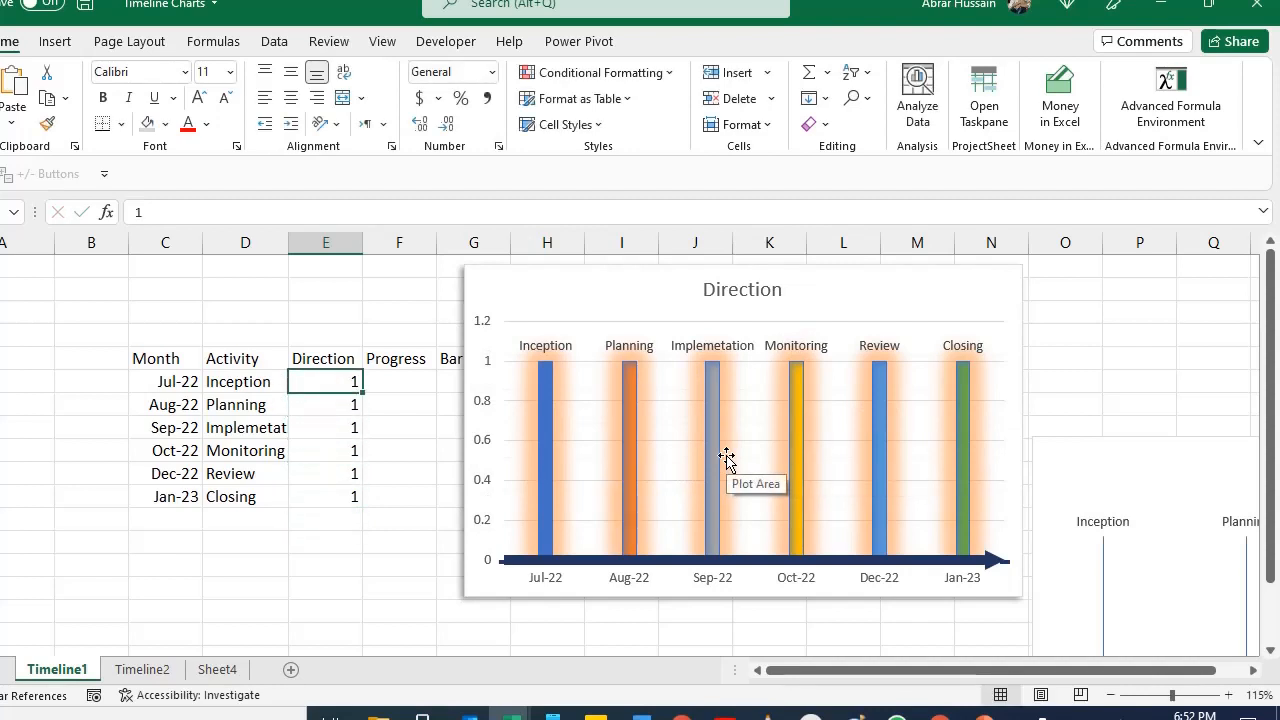
key("ctrl+shift+Down")
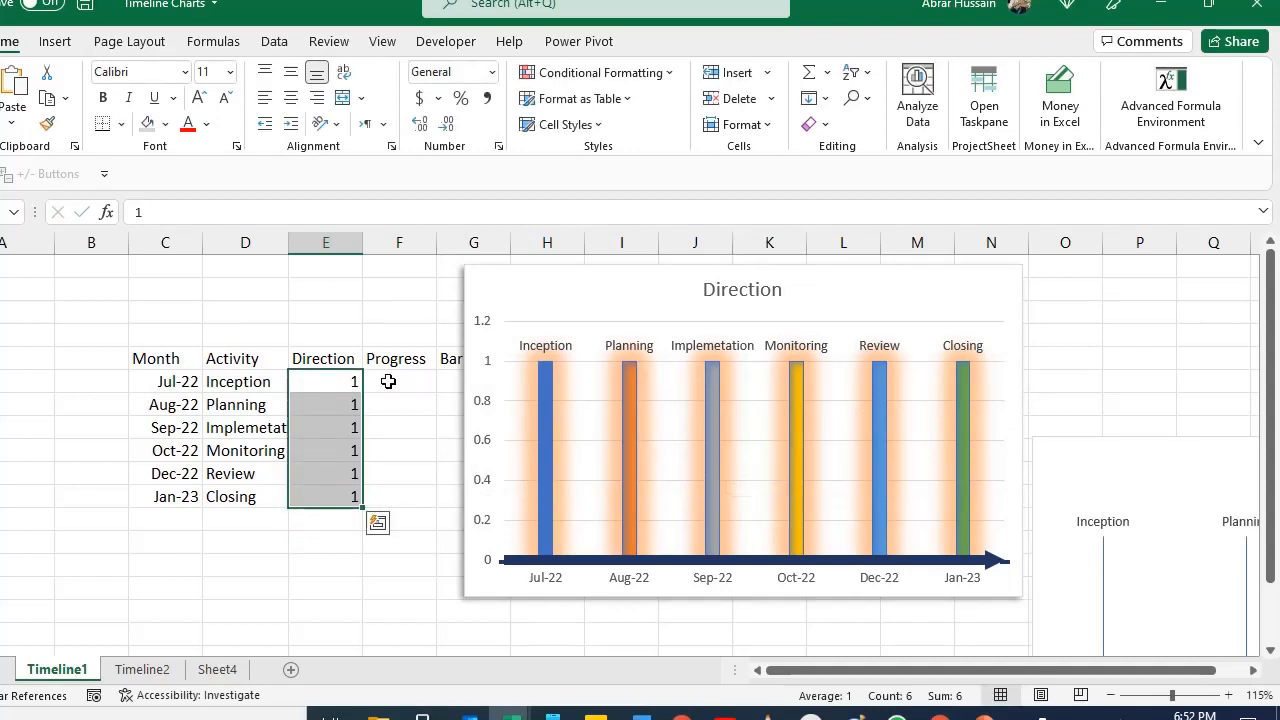
Step: Set the Direction values to 3 for Planning, 5 for Implemetation and Monitoring, and 3 for Review
left_click(347, 382)
key("Down")
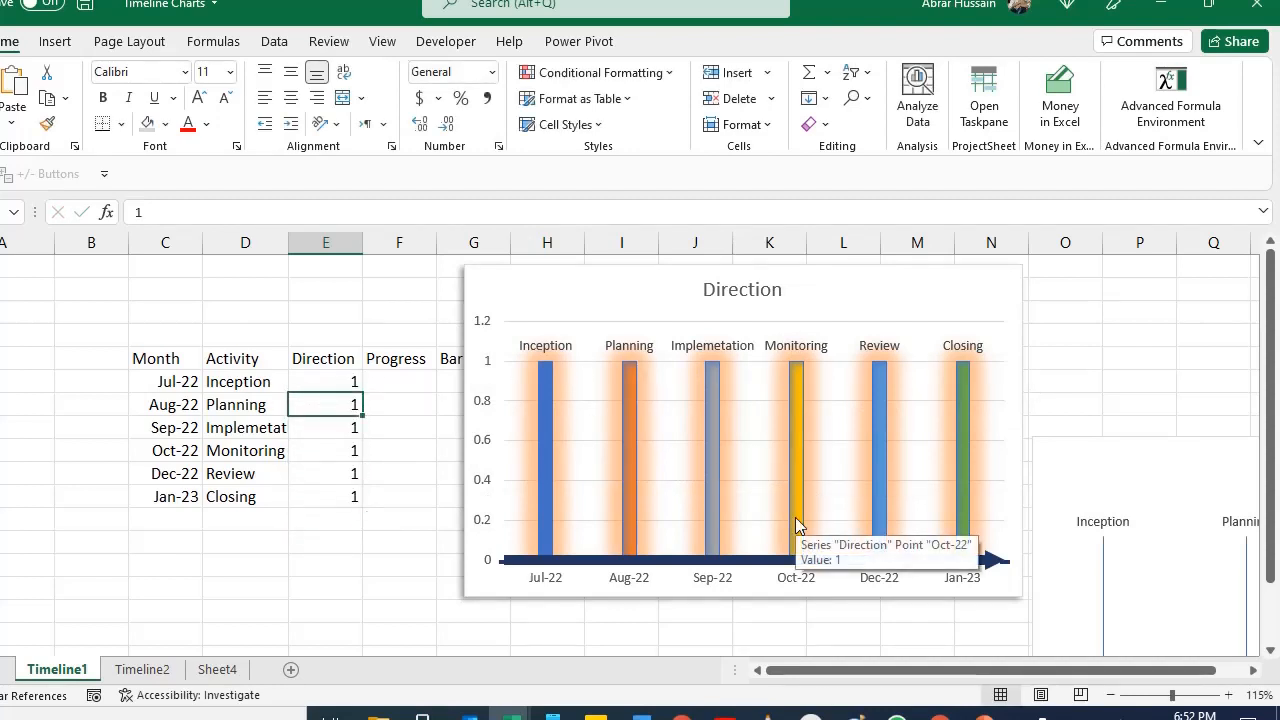
type("3")
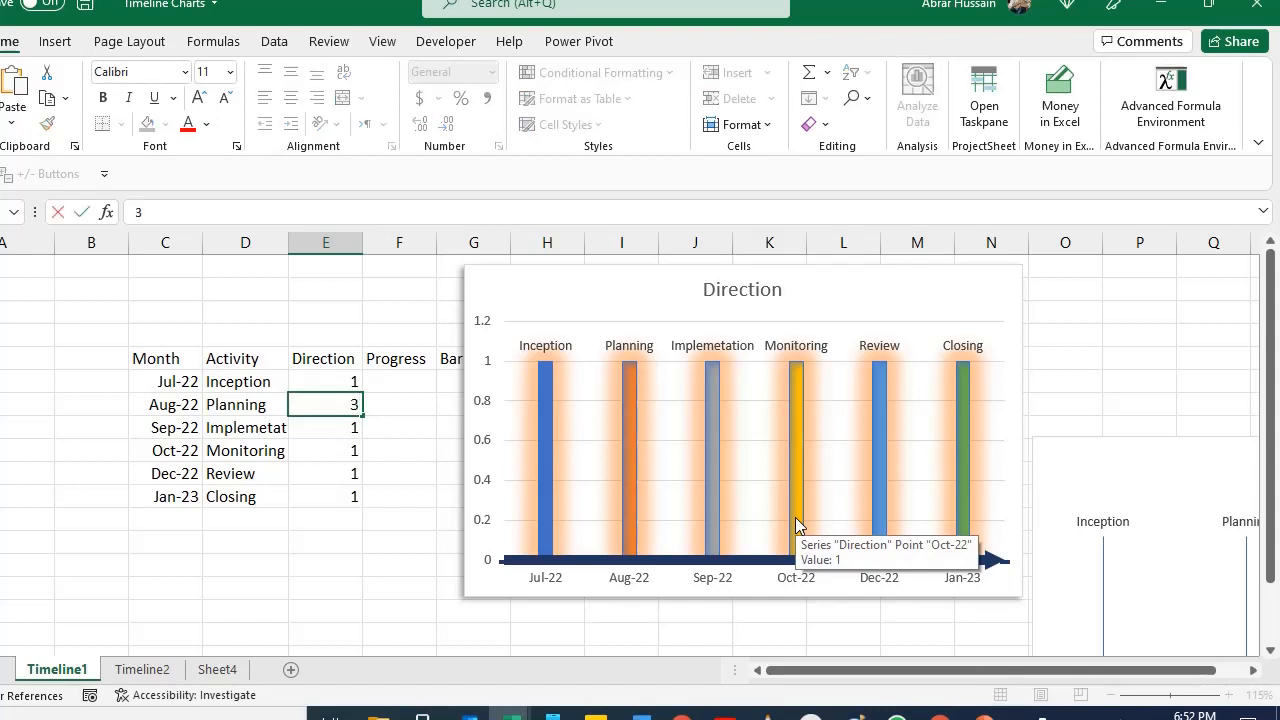
key("Return")
type("5")
key("Return")
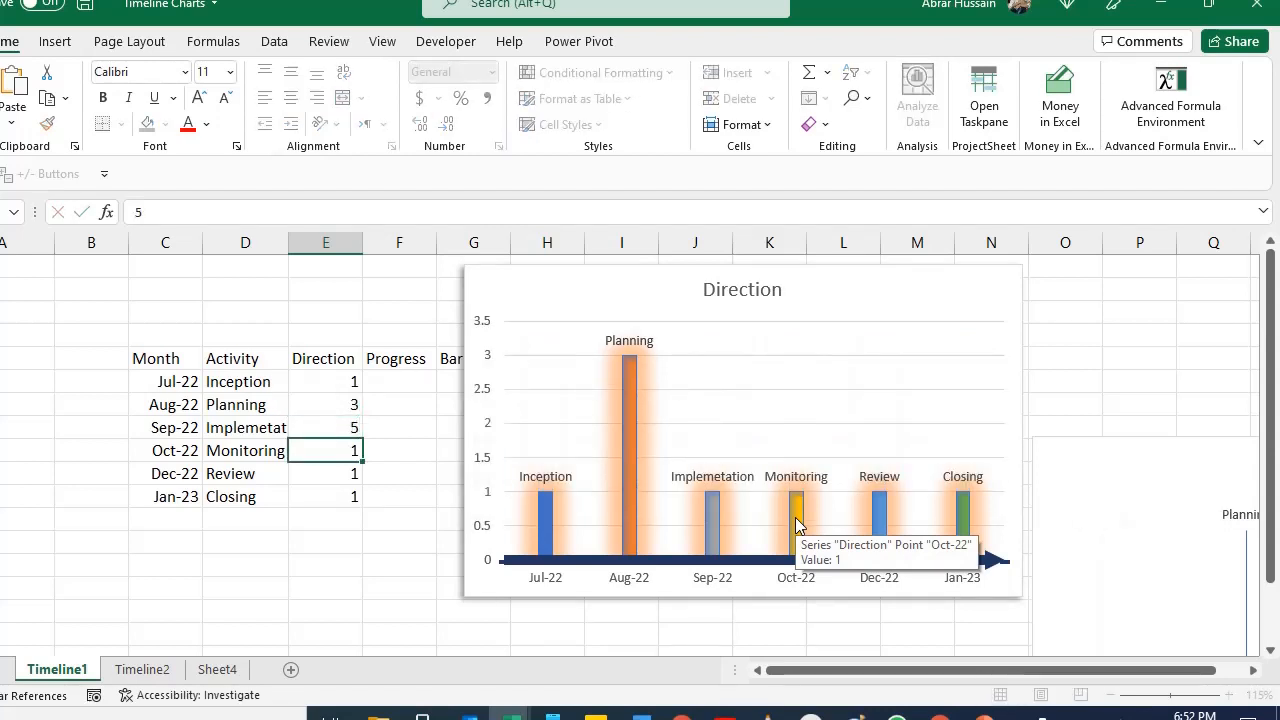
type("3")
key("ctrl+Return")
type("5")
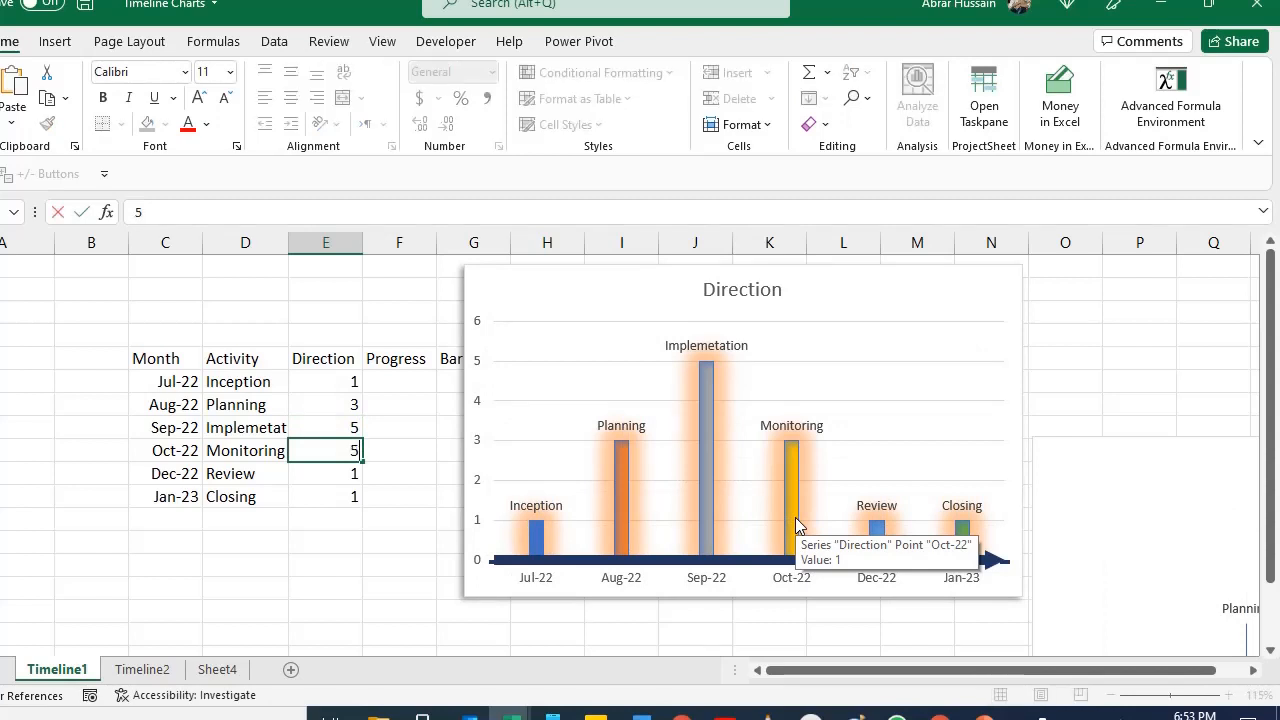
key("Return")
type("3")
key("Return")
key("Return")
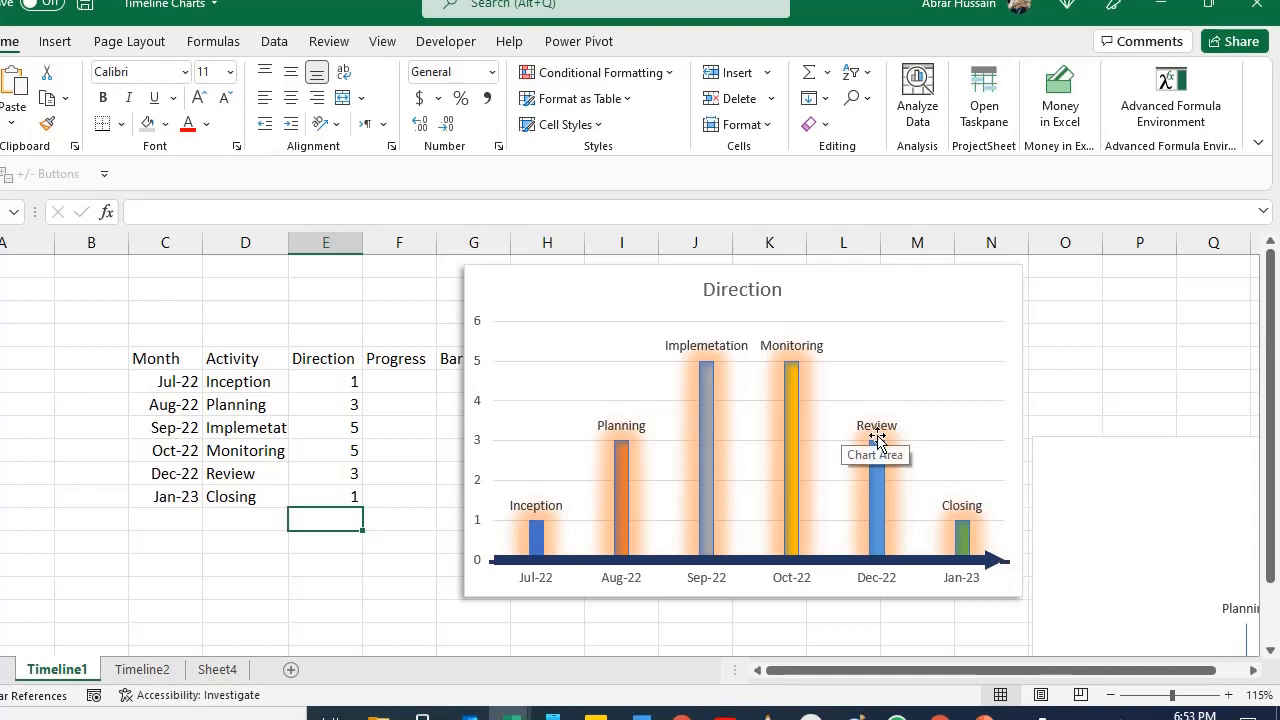
left_click(326, 377)
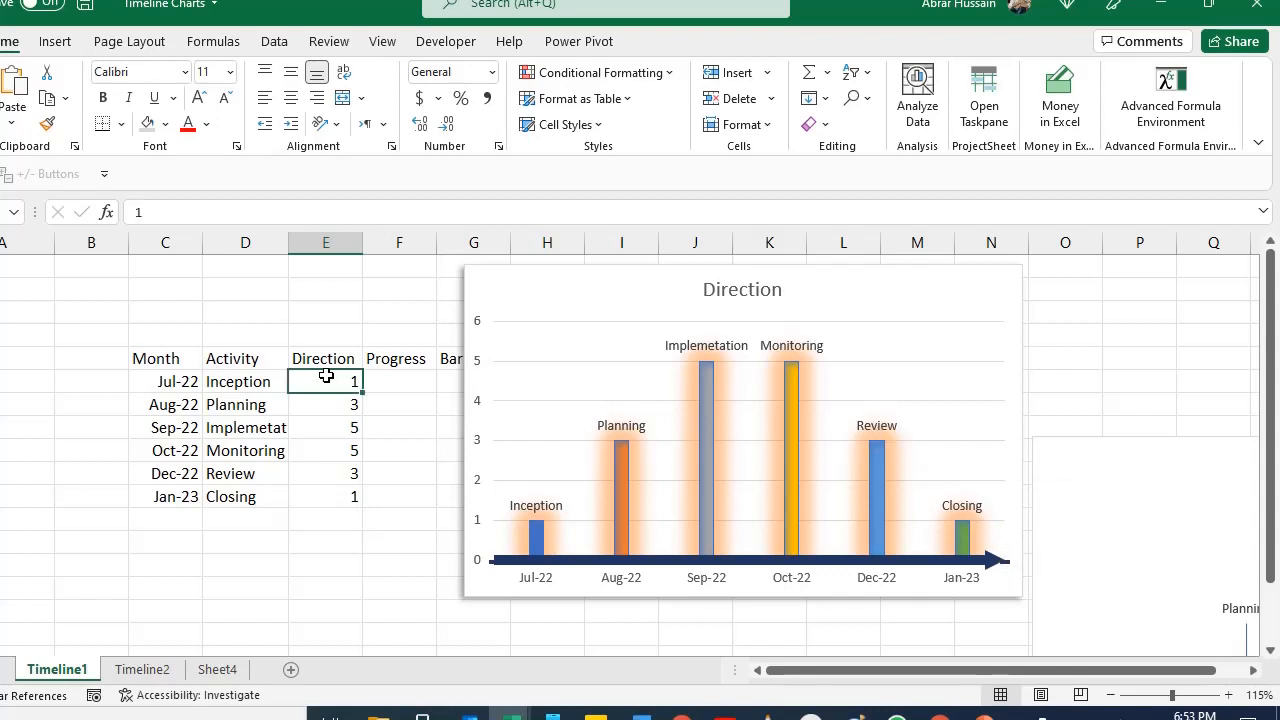
left_click_drag(326, 377, 337, 494)
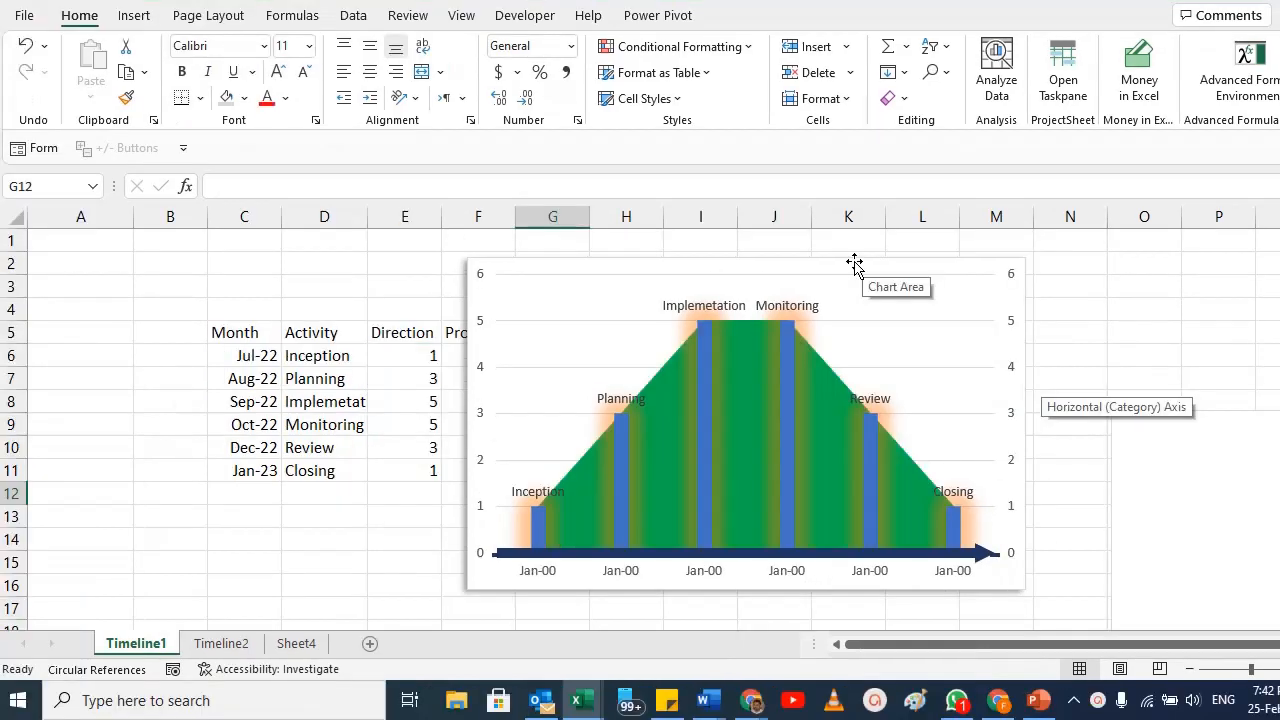
Step: Move the chart clear of the Bar column and delete the Progress values in F6:F13
left_click_drag(849, 265, 727, 295)
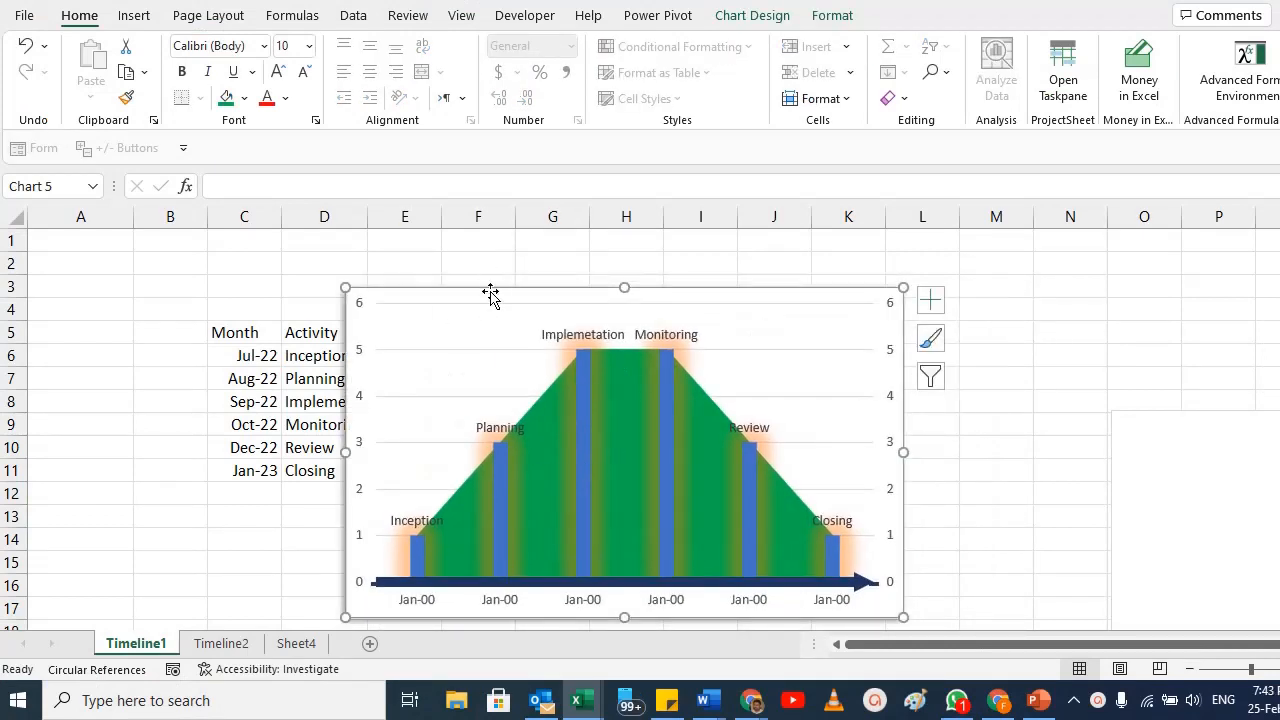
left_click_drag(491, 294, 725, 289)
left_click_drag(497, 357, 493, 506)
key("Delete")
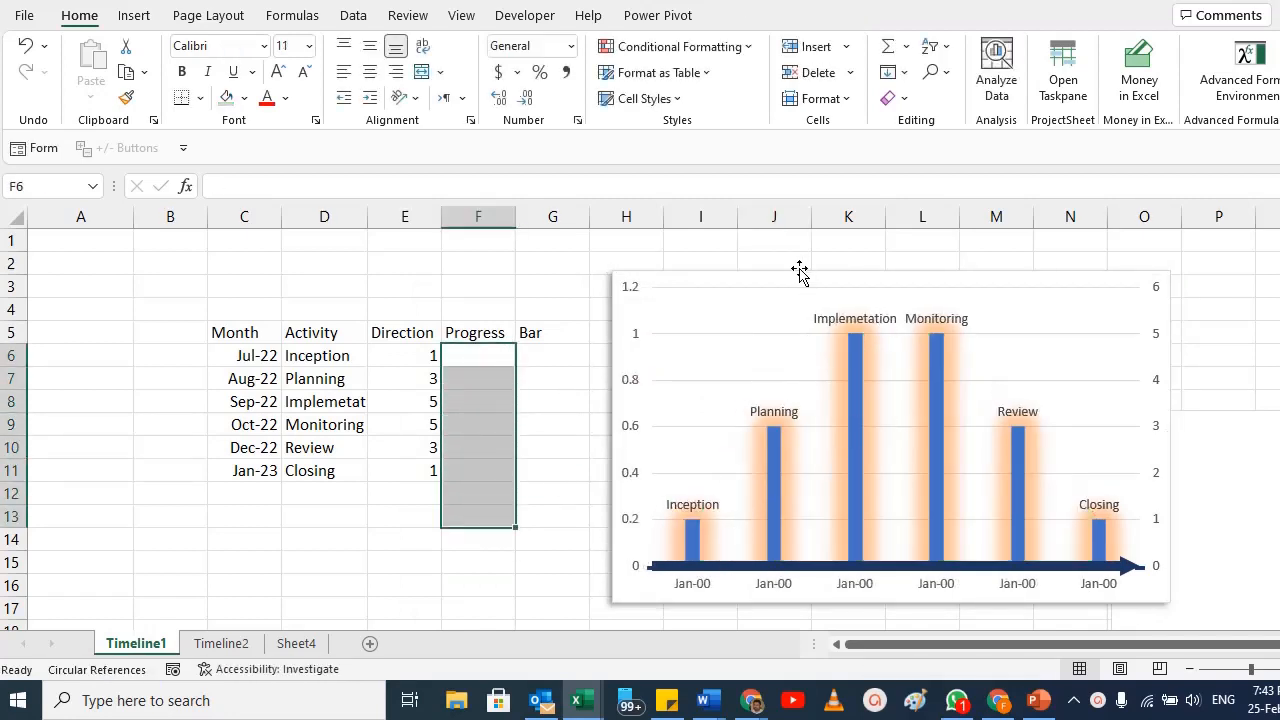
Step: Move the chart beside the Direction column and remove the fill and outline from the Direction series columns
left_click_drag(800, 272, 645, 261)
left_click(704, 372)
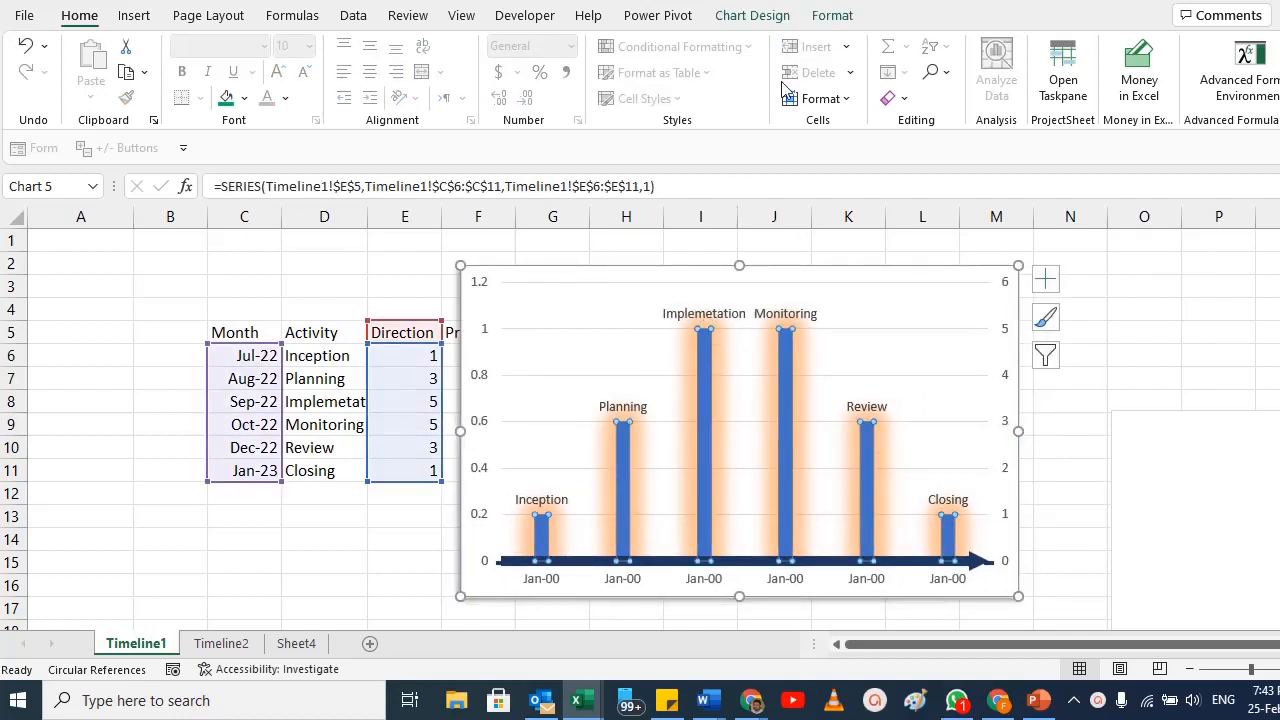
left_click(836, 17)
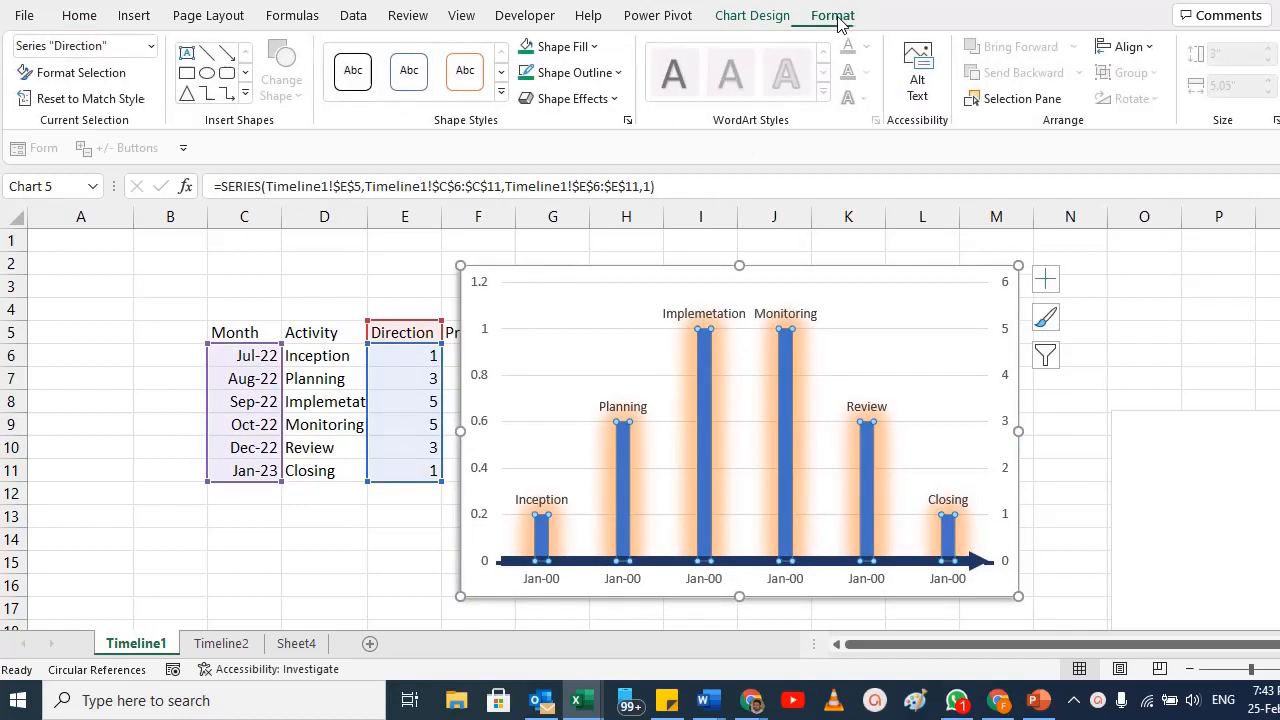
left_click(572, 50)
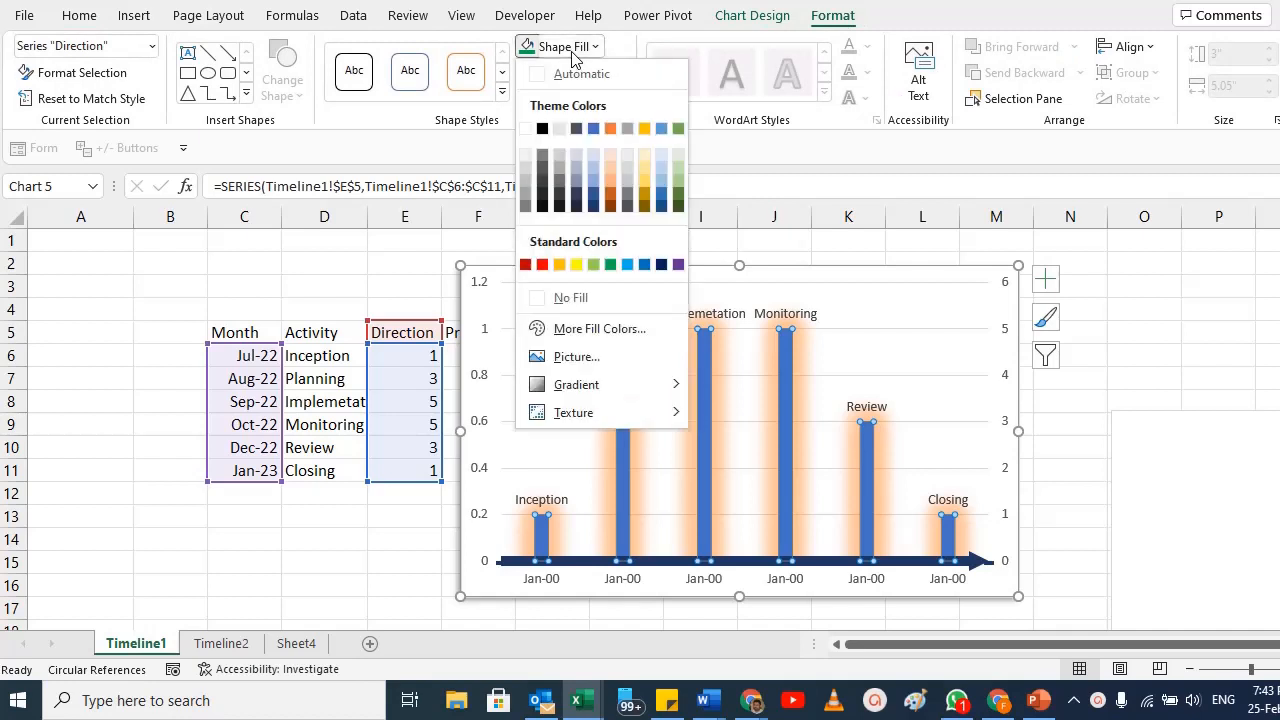
left_click(567, 298)
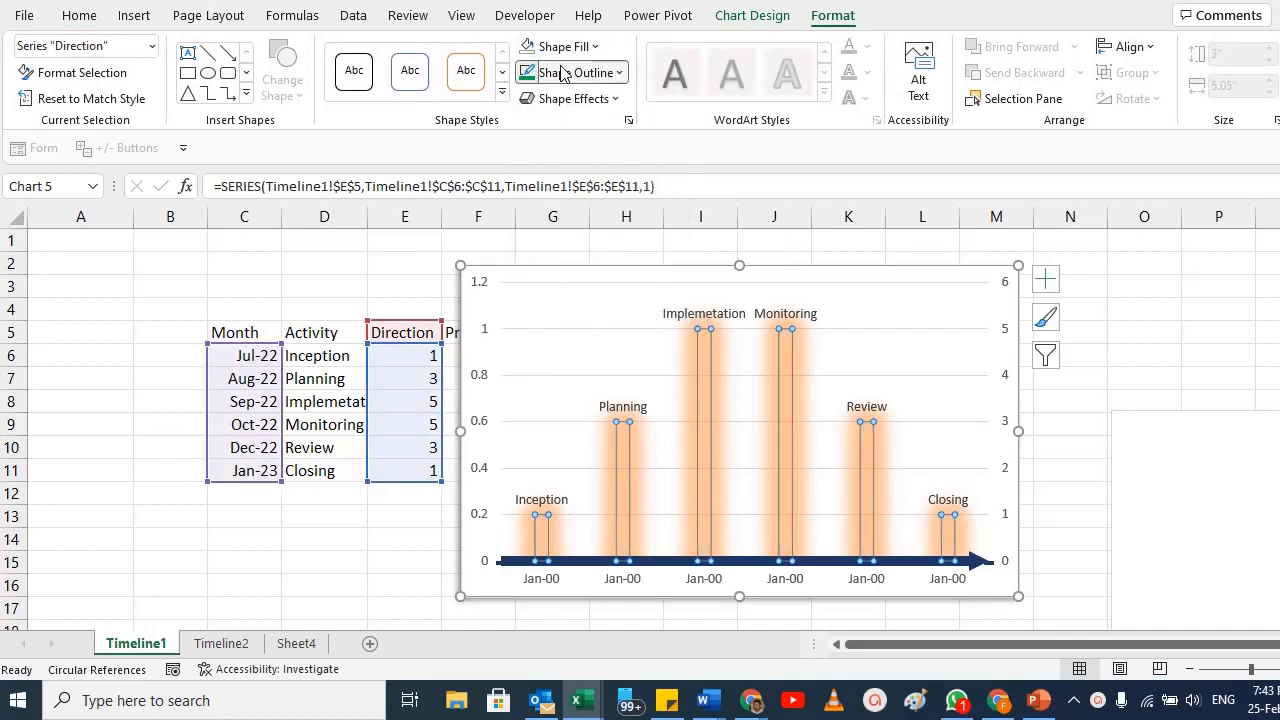
left_click(563, 72)
left_click(577, 323)
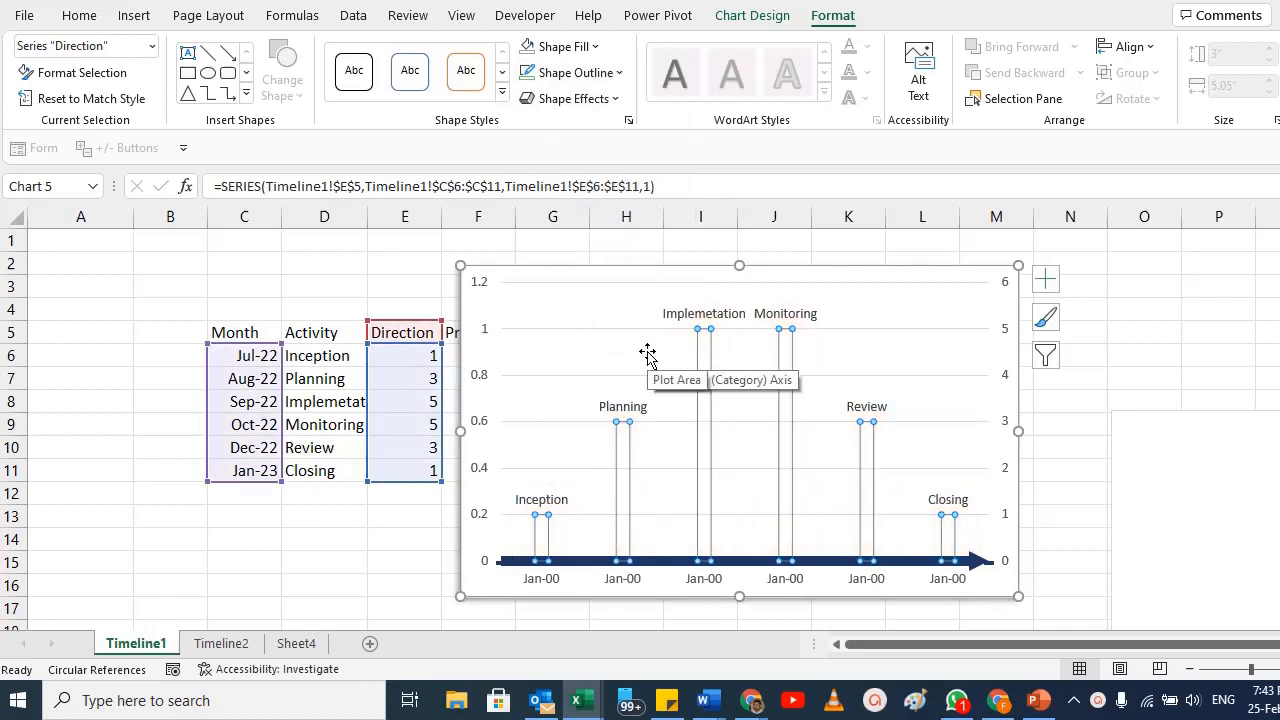
Step: Add vertical error bars to the Direction series and set their end style to No Cap
left_click(1046, 287)
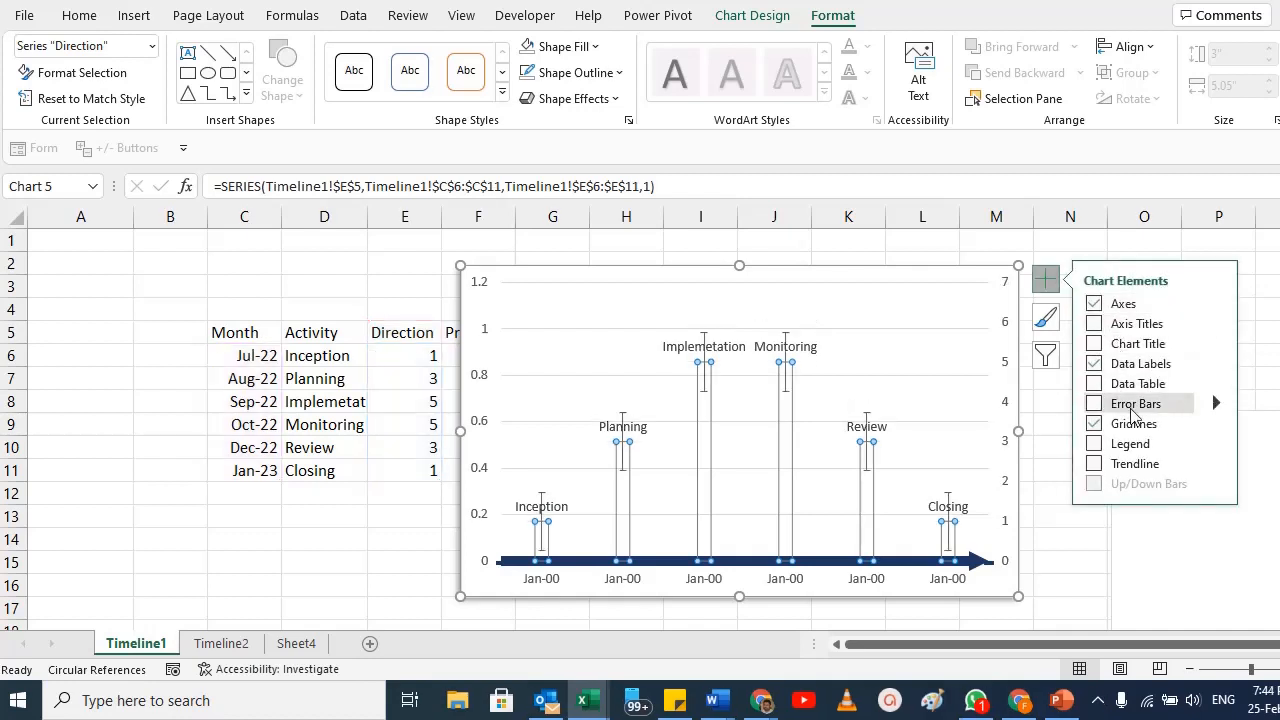
left_click(1216, 405)
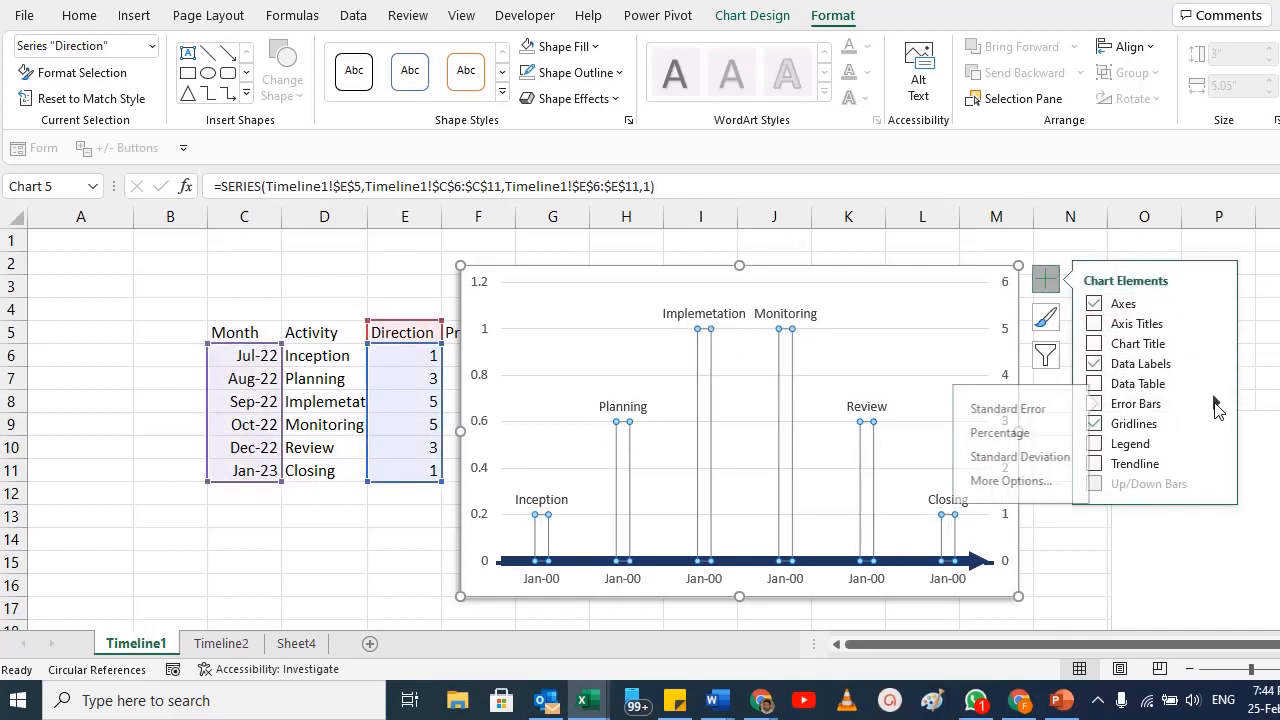
left_click(985, 480)
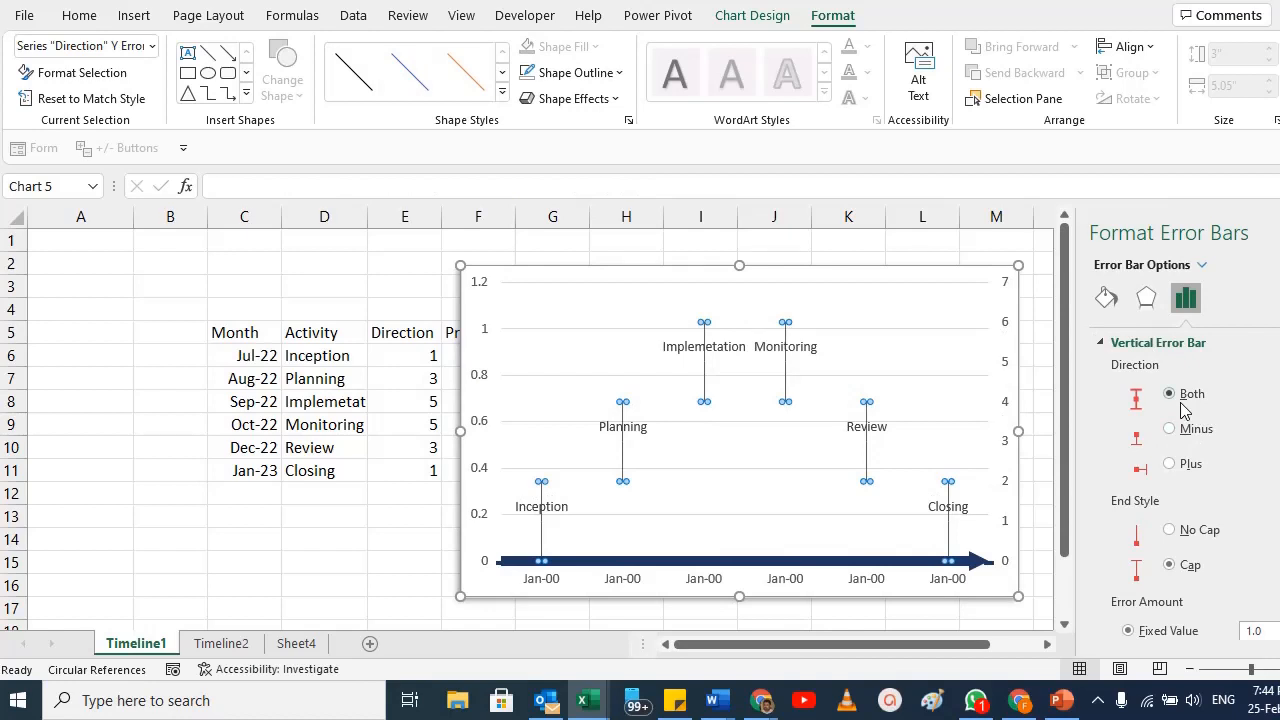
scroll(1183, 527, "down", 2)
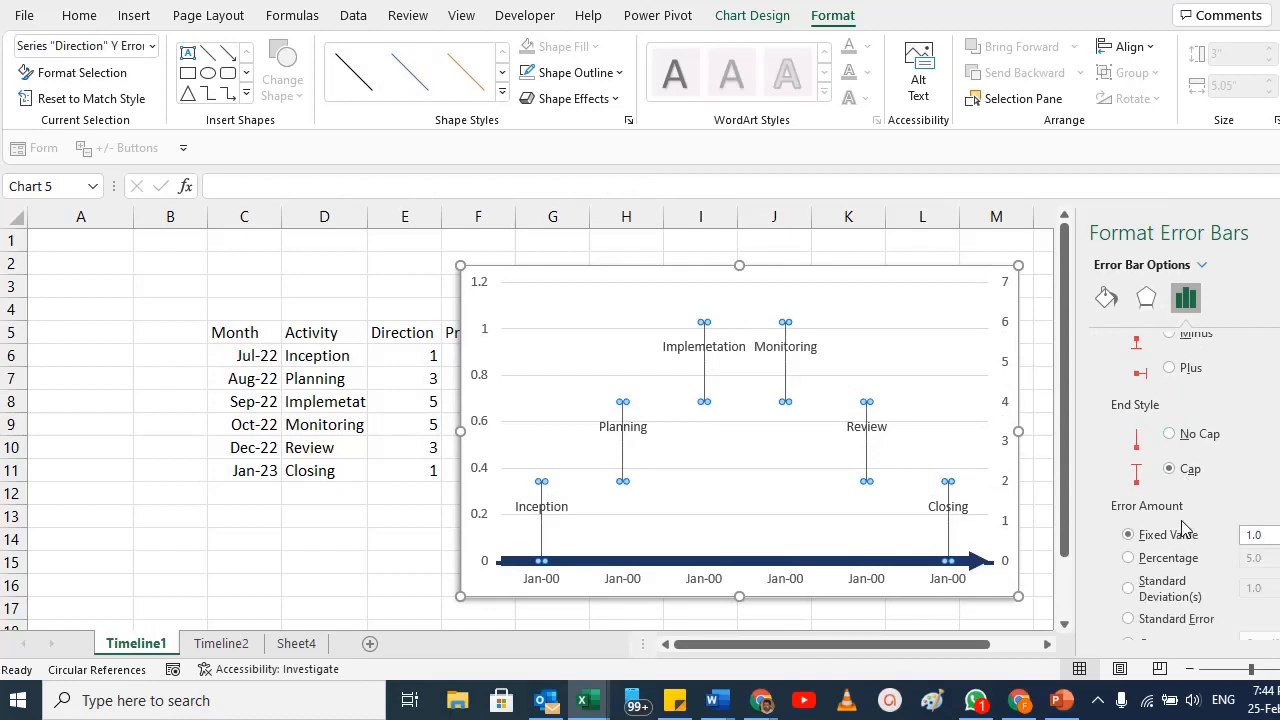
left_click(1170, 434)
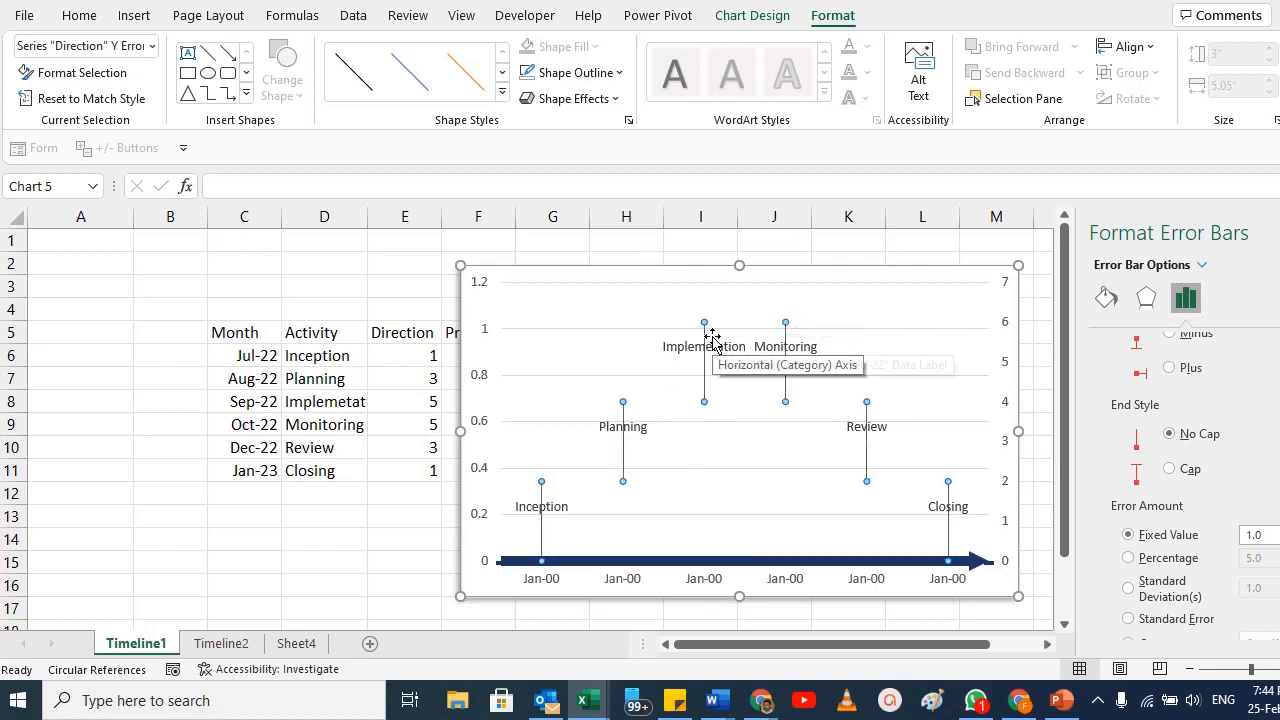
Step: Set the error bars' amount to 100 percent and their direction to Minus
scroll(1231, 496, "down", 1)
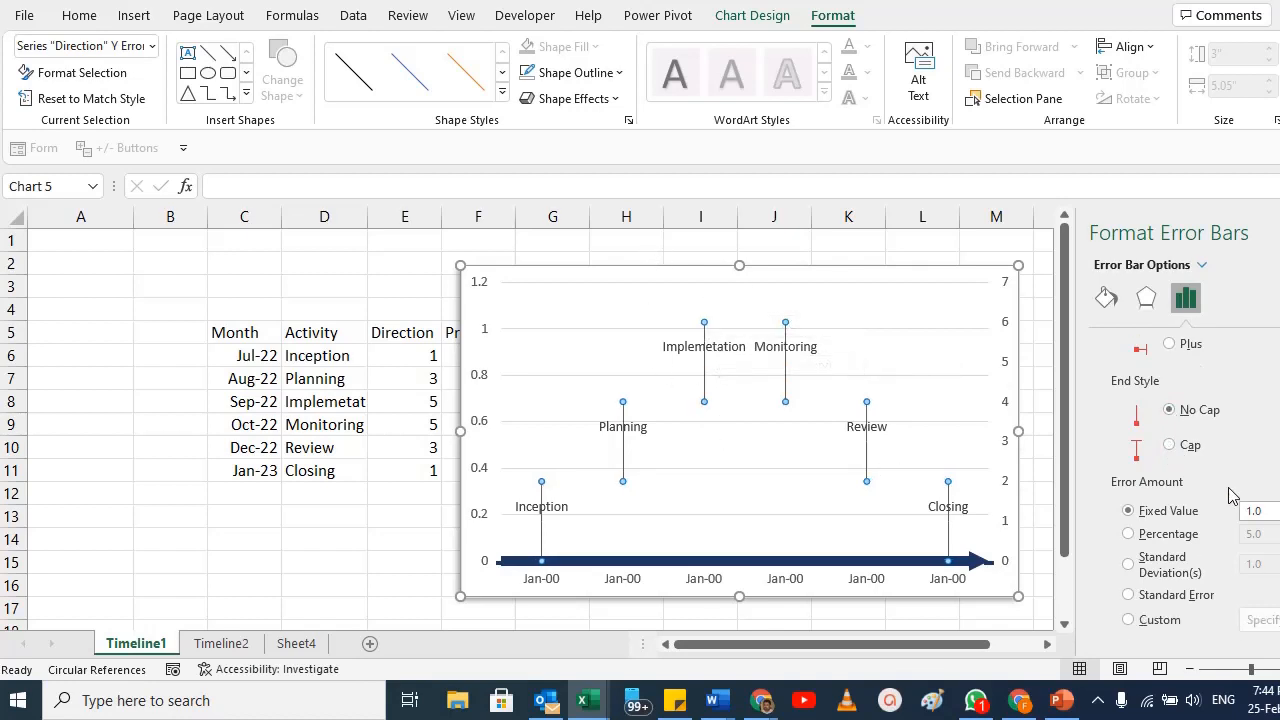
left_click(1130, 536)
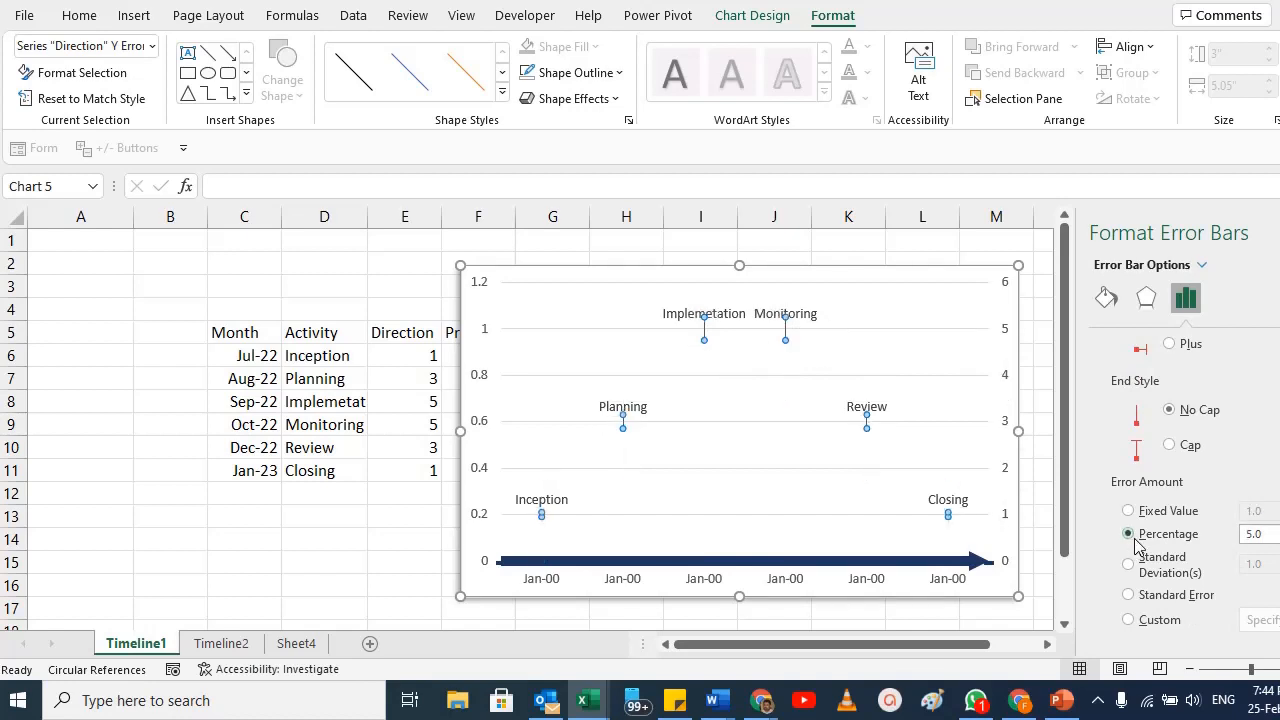
double_click(1261, 537)
left_click(915, 261)
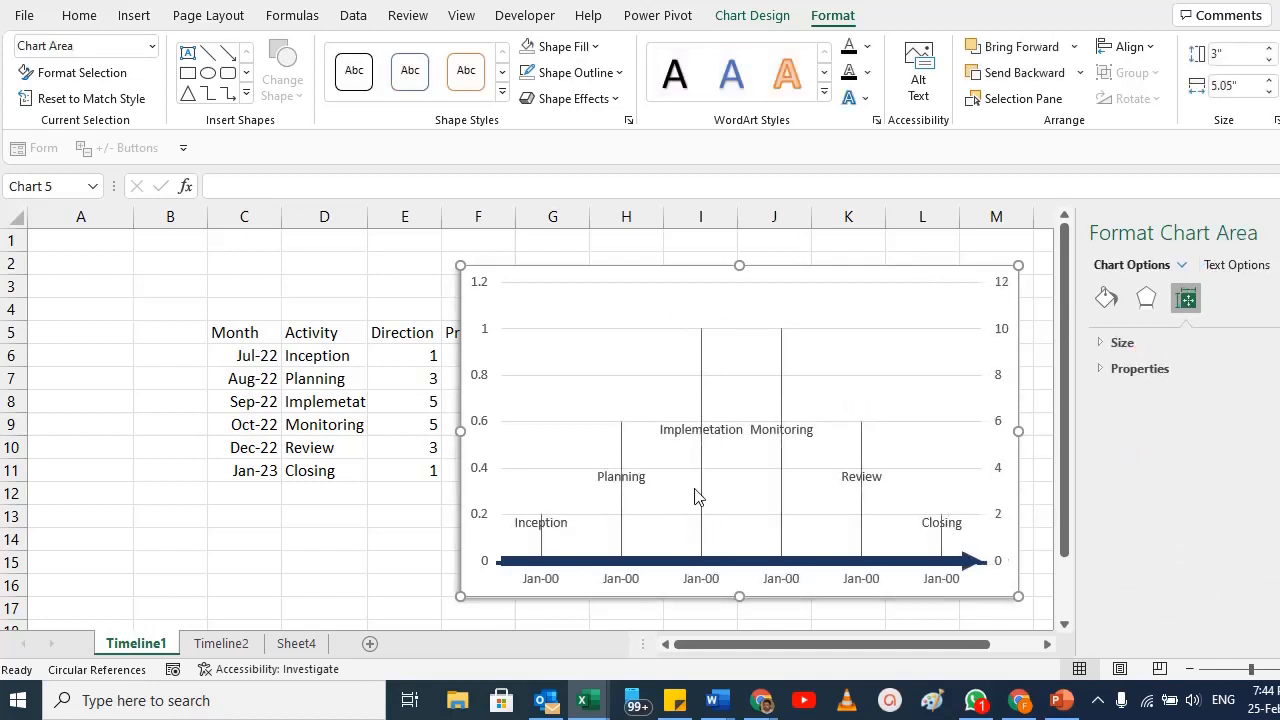
left_click(677, 432)
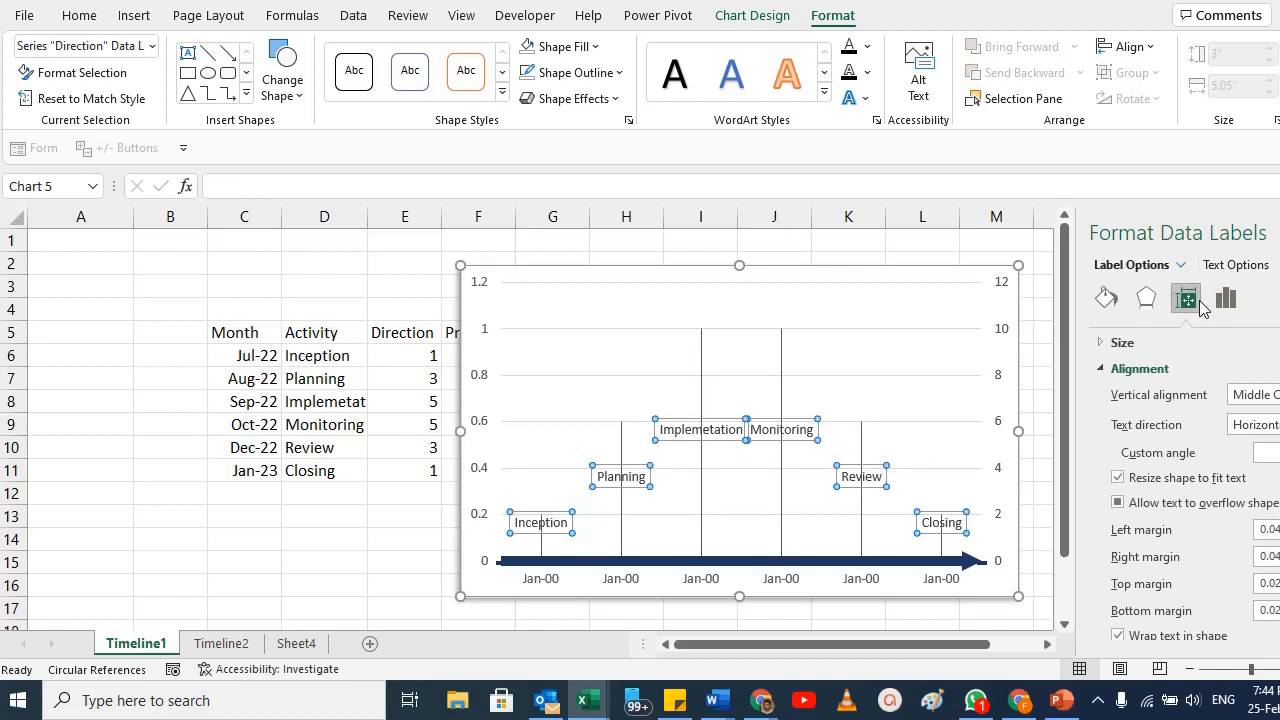
key("ctrl+z")
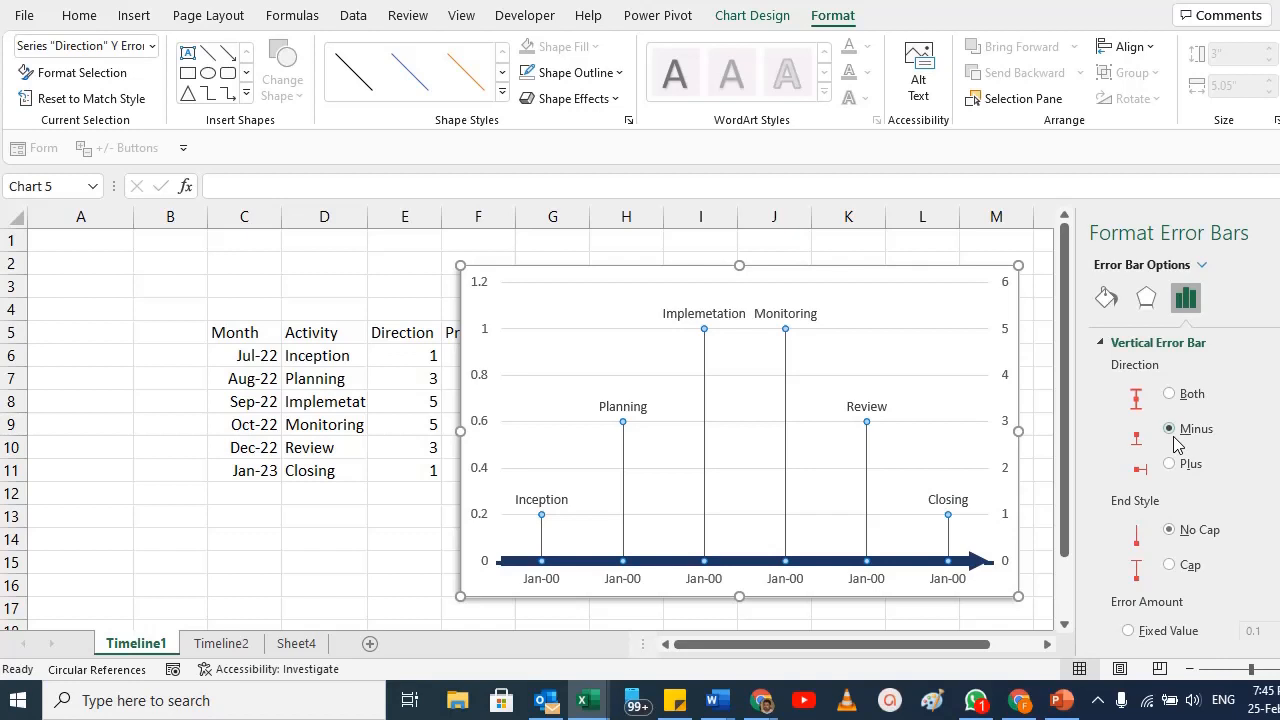
scroll(1179, 541, "down", 2)
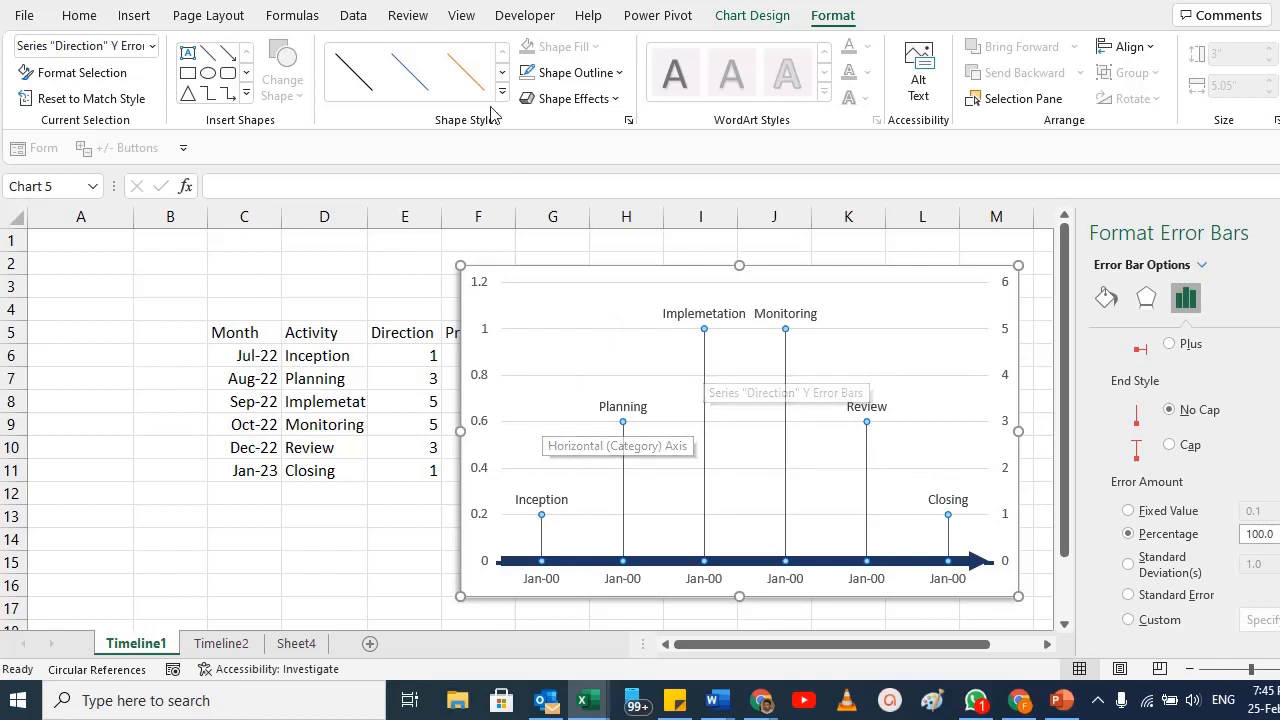
Step: Apply the blue line style to the error bars and set their line weight to 2¼ pt
left_click(470, 78)
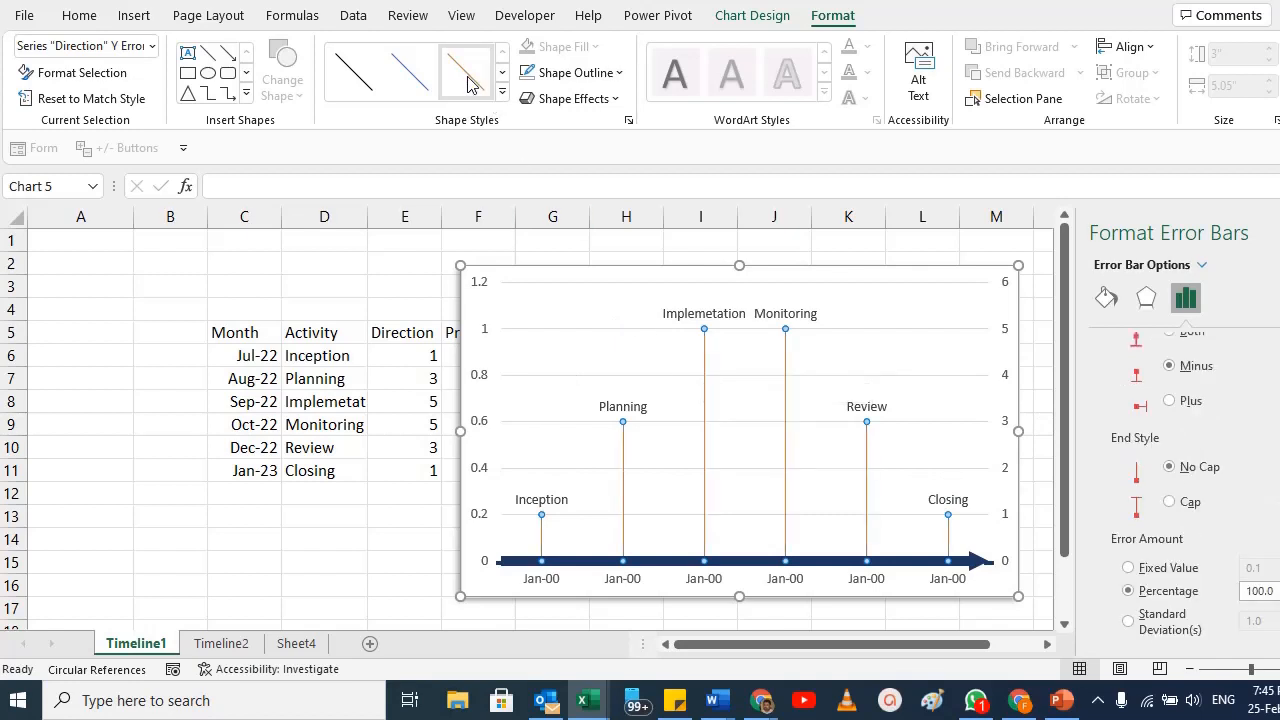
left_click(410, 74)
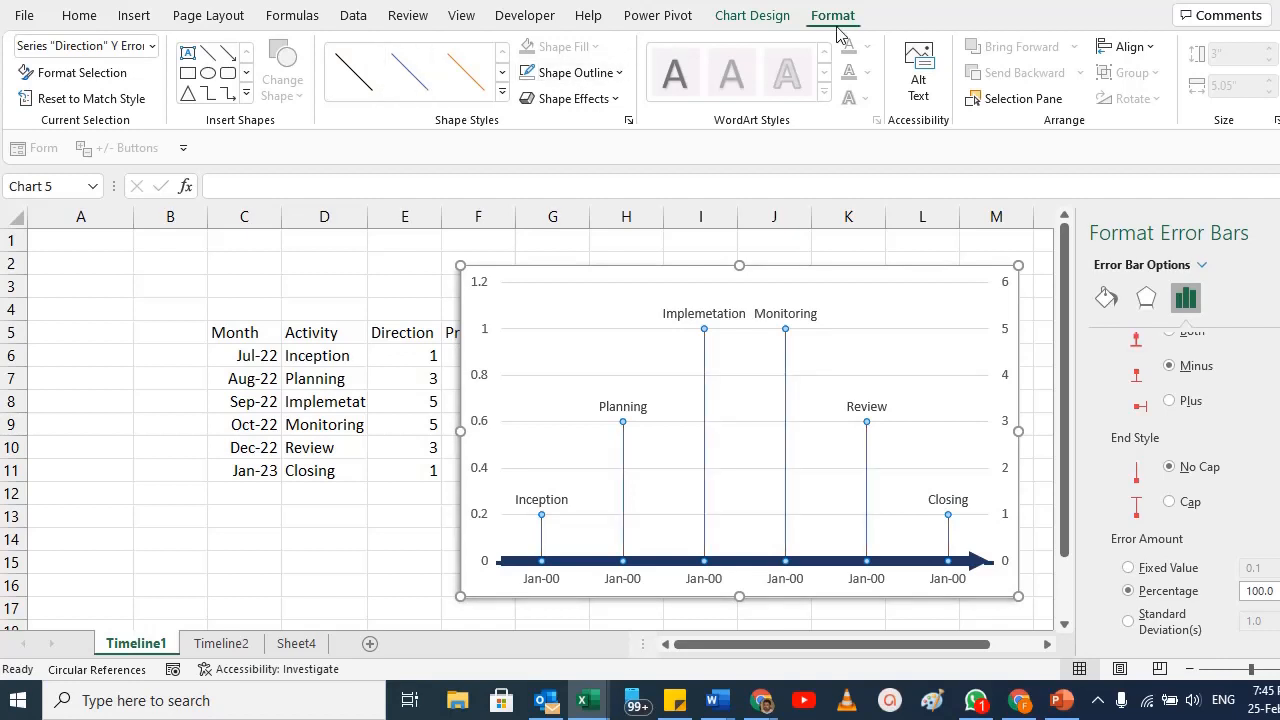
left_click(578, 74)
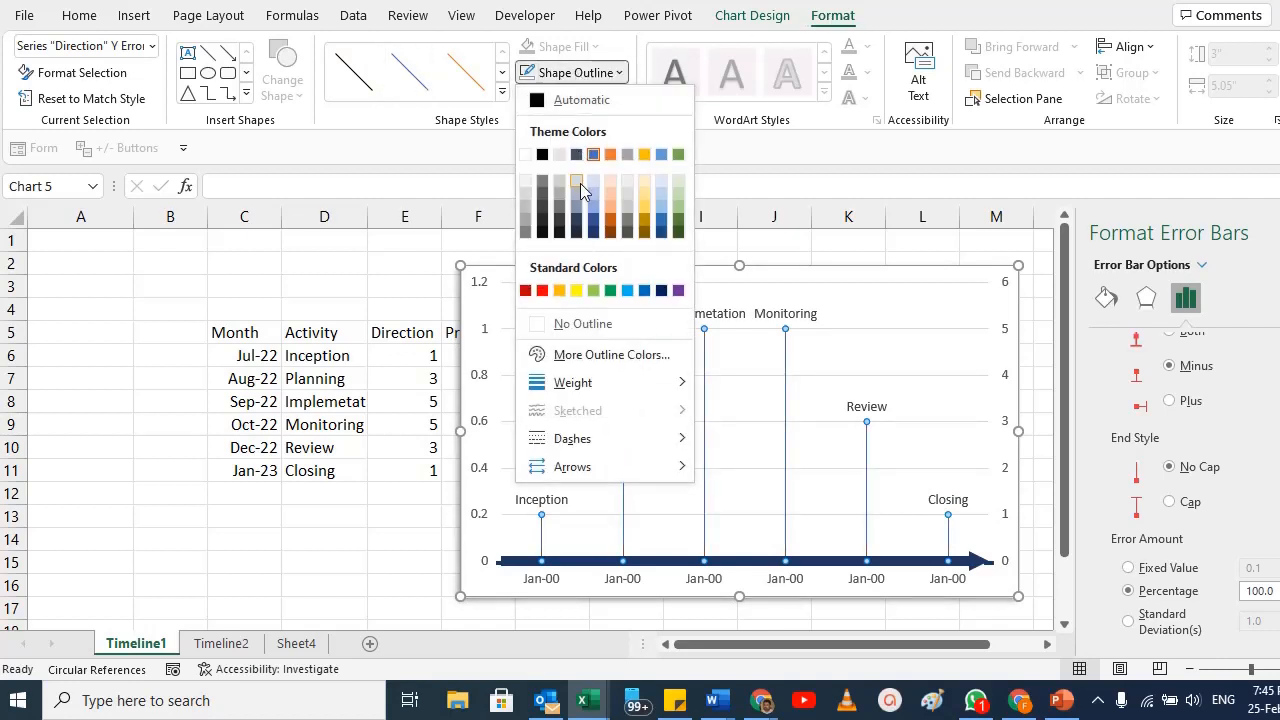
mouse_move(592, 386)
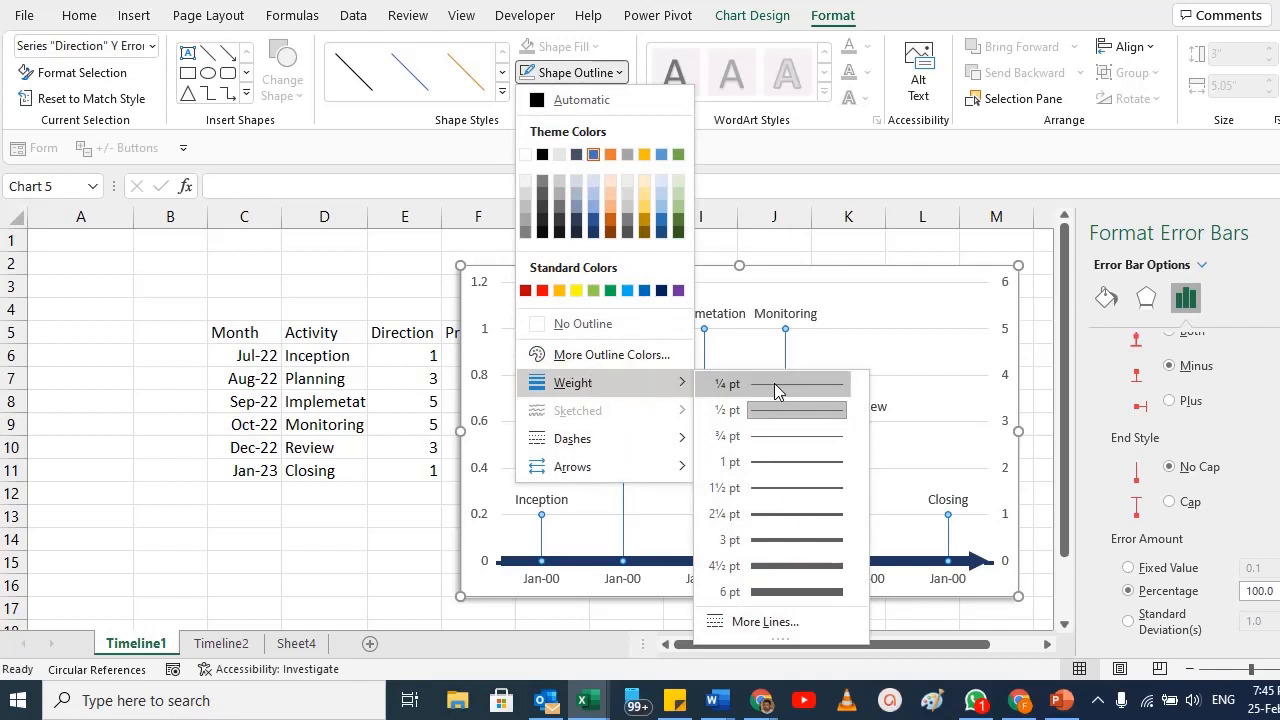
left_click(789, 513)
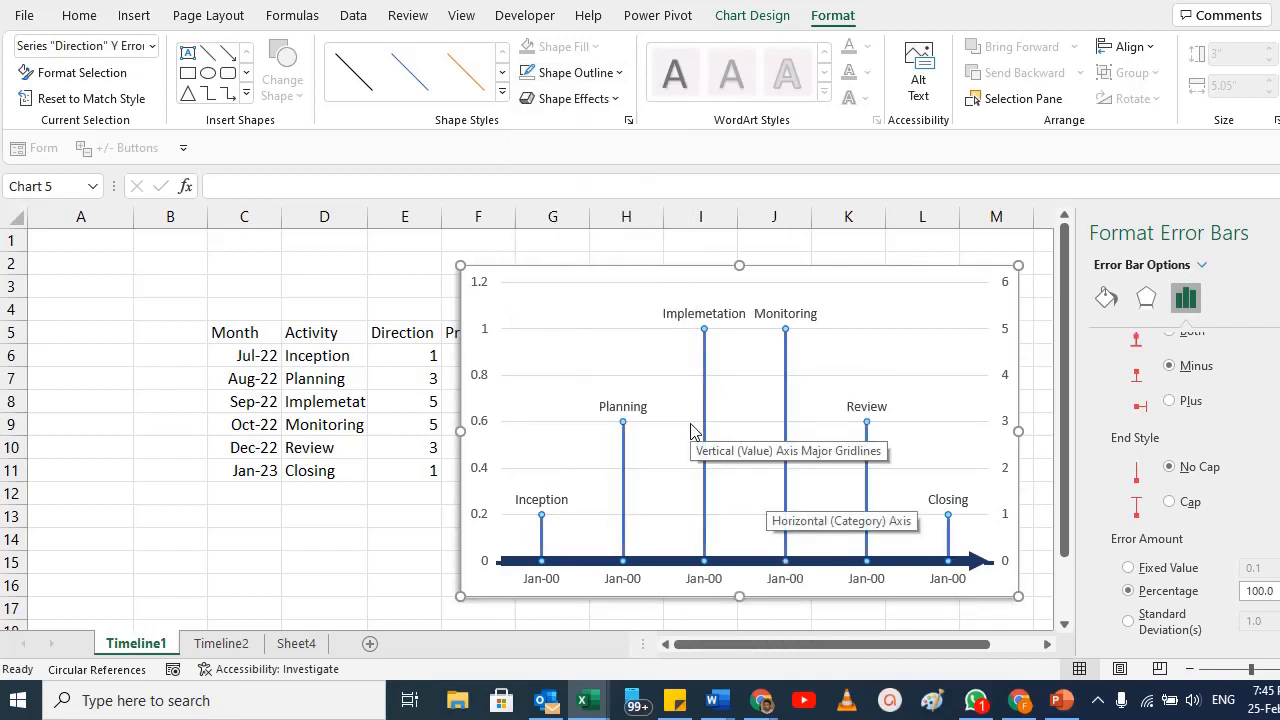
Step: Give the error bar lines a solid arrowhead at the end next to the activity labels
left_click(576, 72)
mouse_move(605, 469)
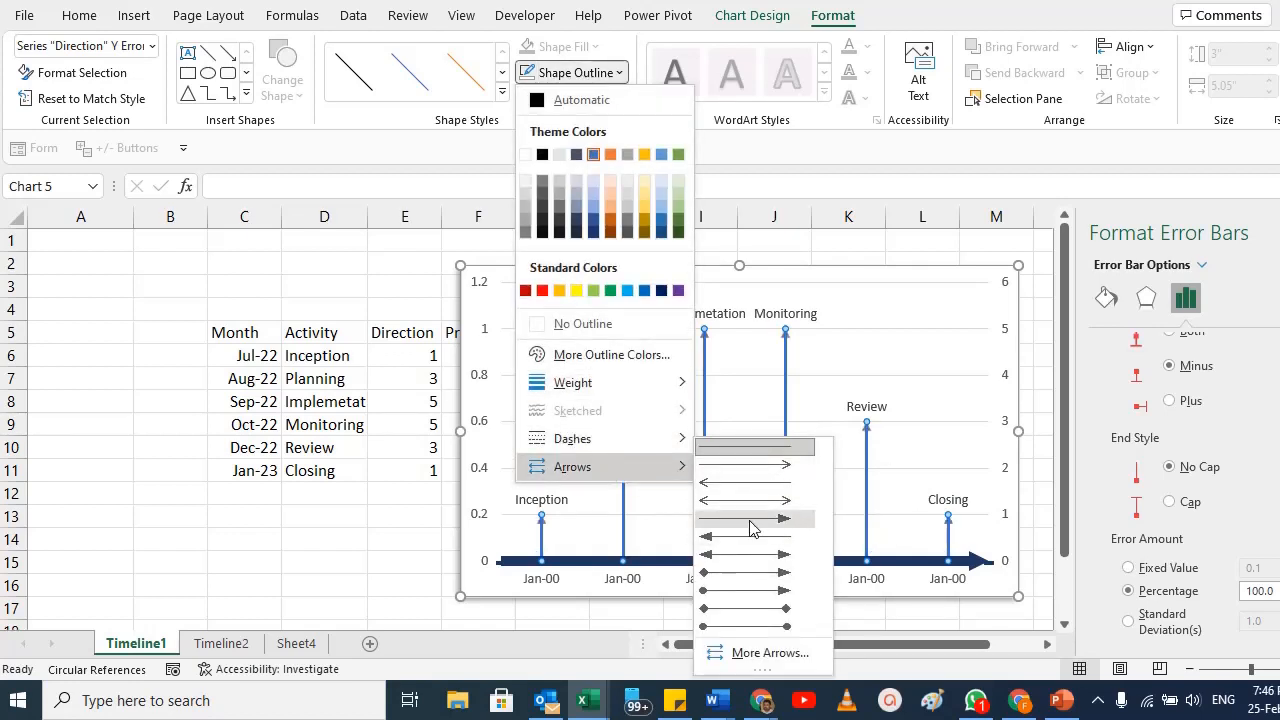
left_click(752, 524)
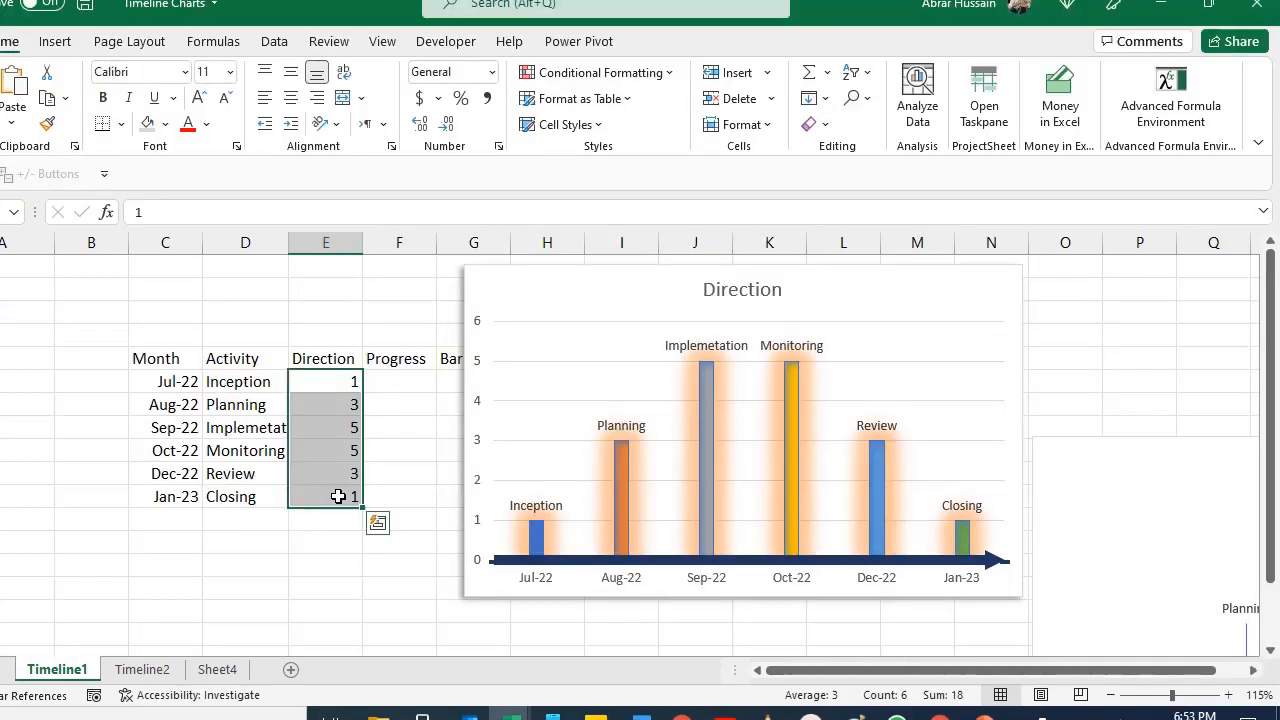
Step: Begin a new data series named Progress in the chart's data source
left_click(324, 381)
left_click(388, 380)
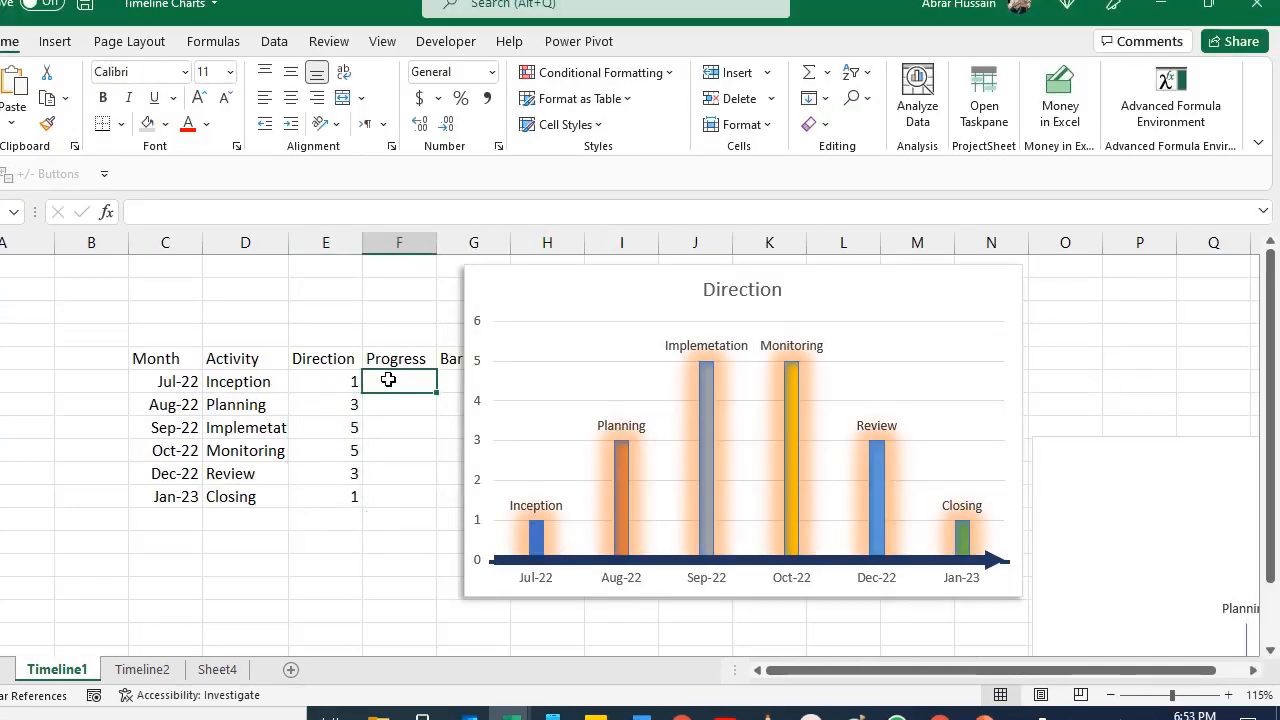
left_click(640, 277)
right_click(616, 345)
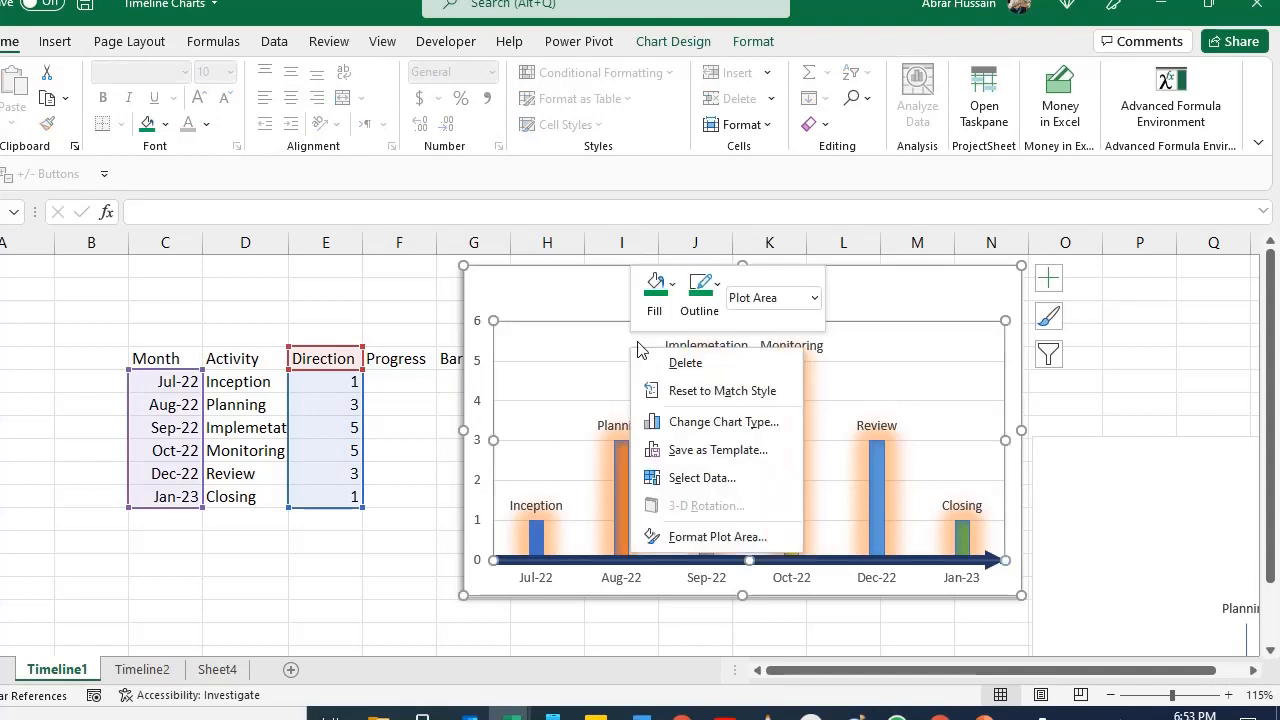
left_click(692, 478)
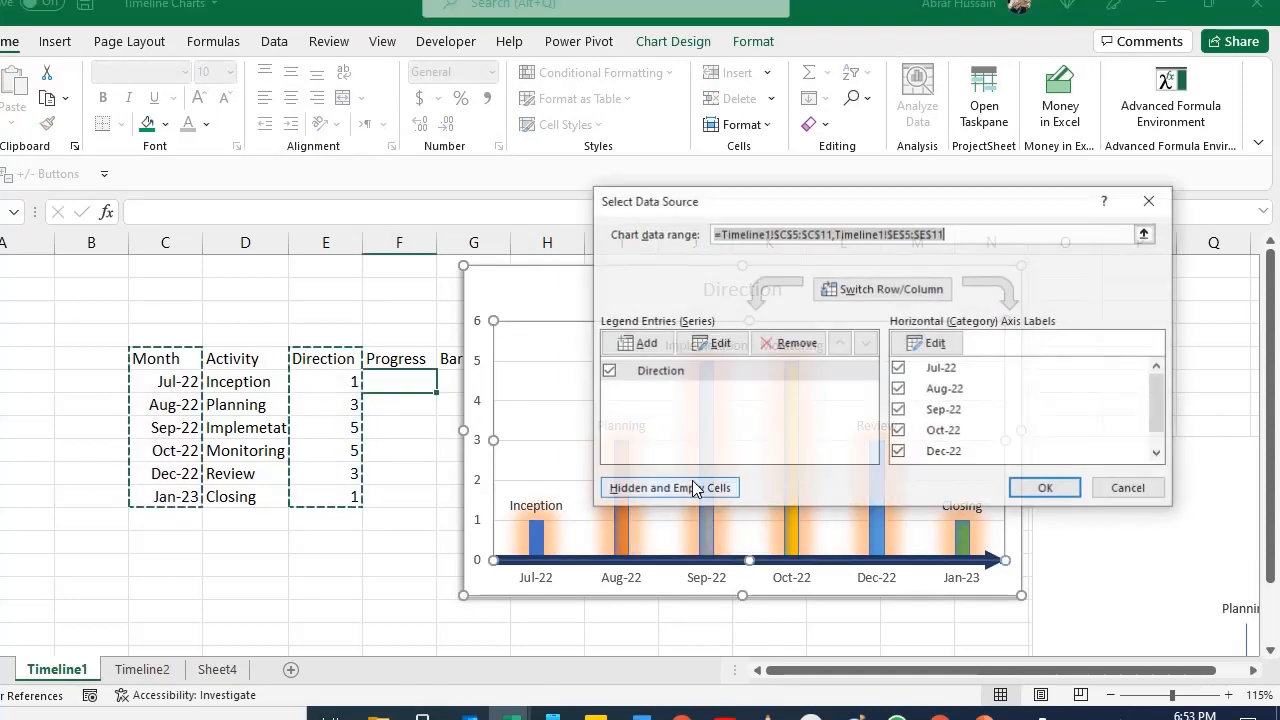
left_click(637, 343)
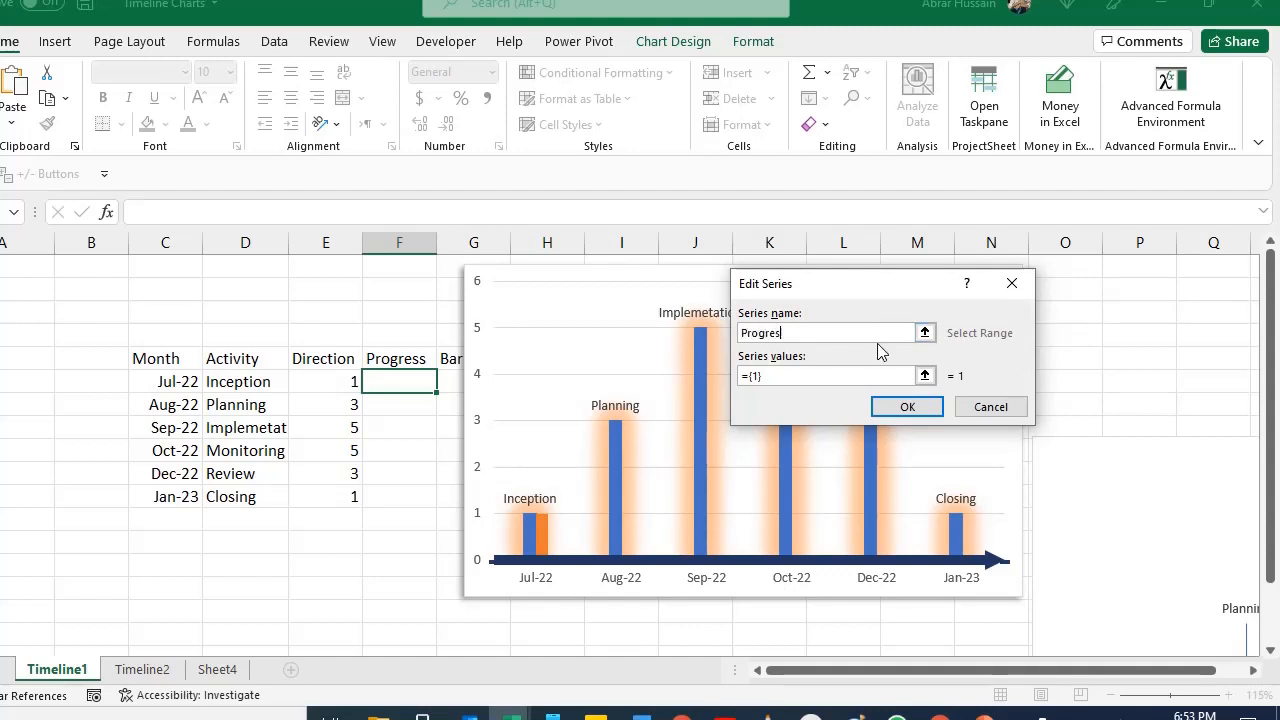
Step: Use the empty Progress cells from Inception to Closing as the new series' values and apply the data source
left_click(771, 375)
left_click_drag(780, 375, 700, 372)
key("BackSpace")
left_click(394, 381)
left_click_drag(394, 381, 400, 503)
left_click(907, 407)
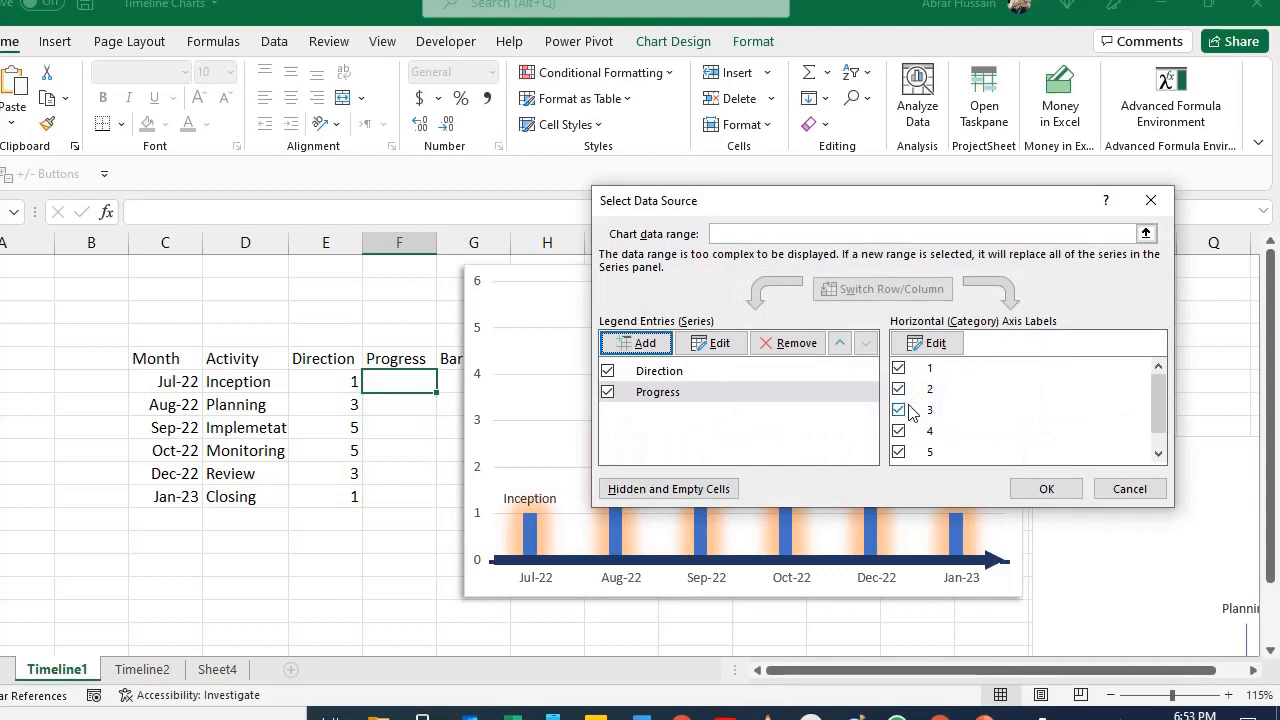
left_click(1046, 489)
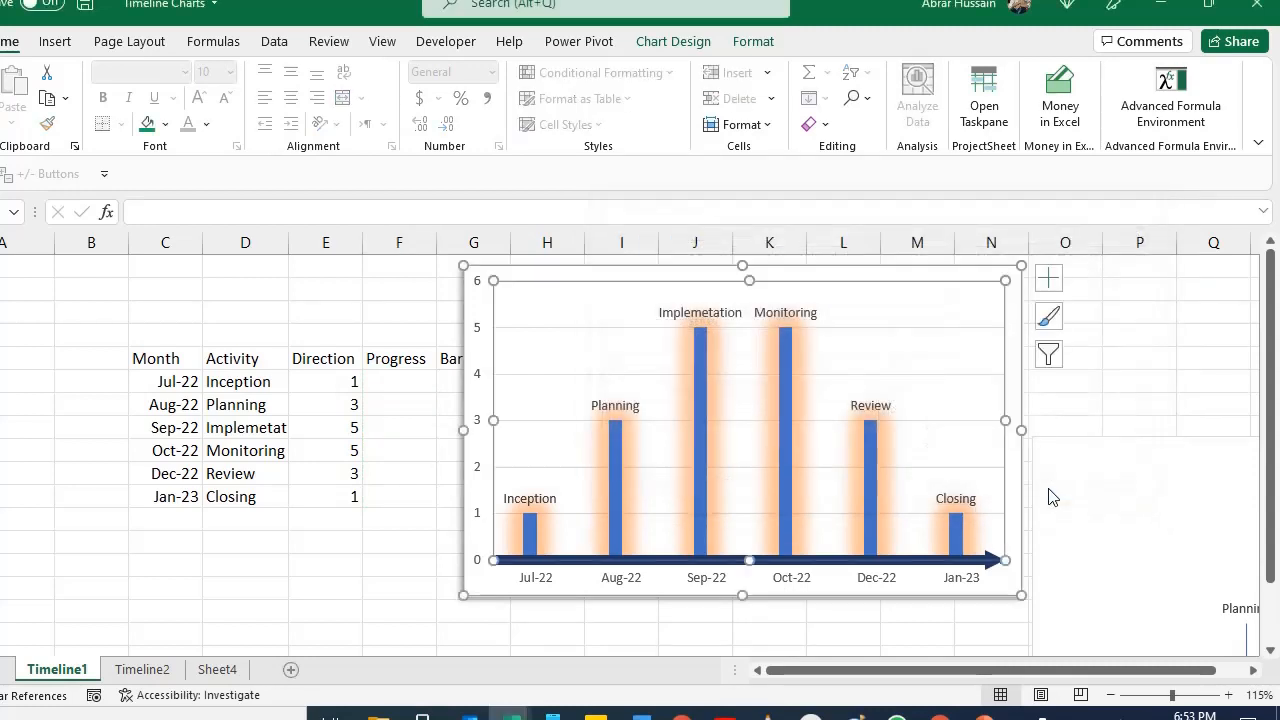
Step: Enter 1 as the Progress value for every activity from Inception to Closing
left_click(404, 385)
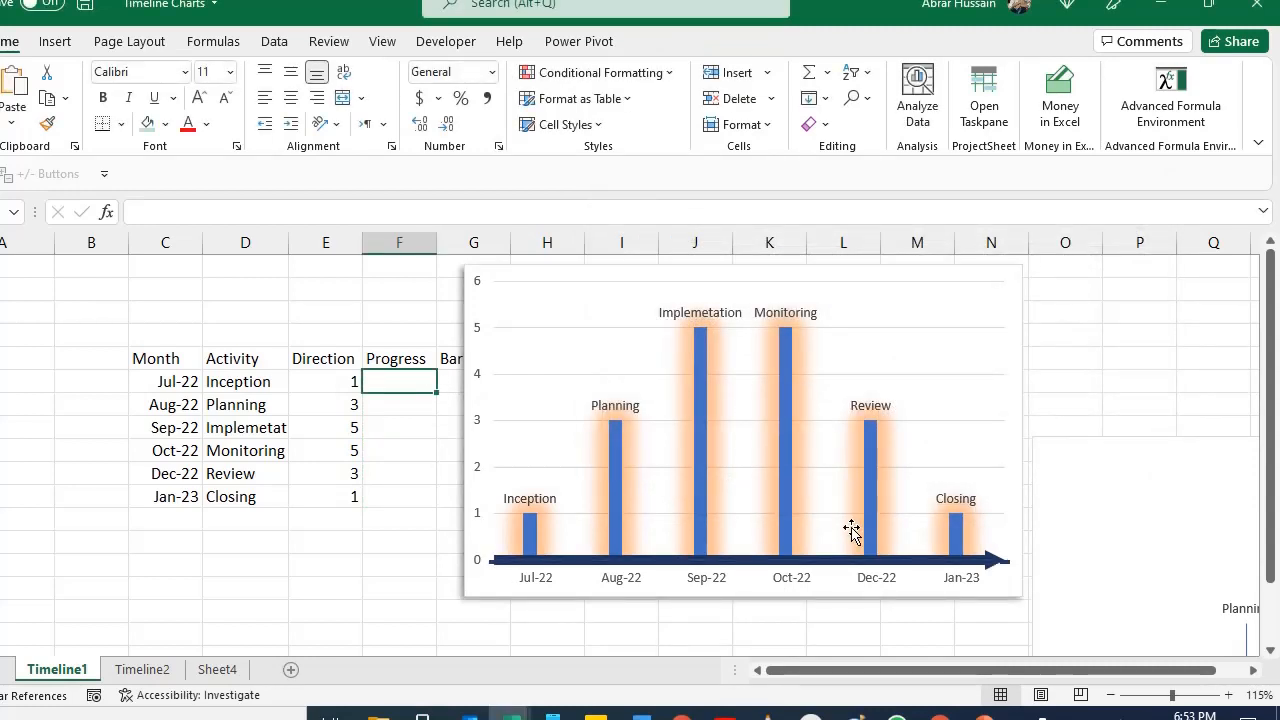
type("1")
key("Return")
type("1")
key("Return")
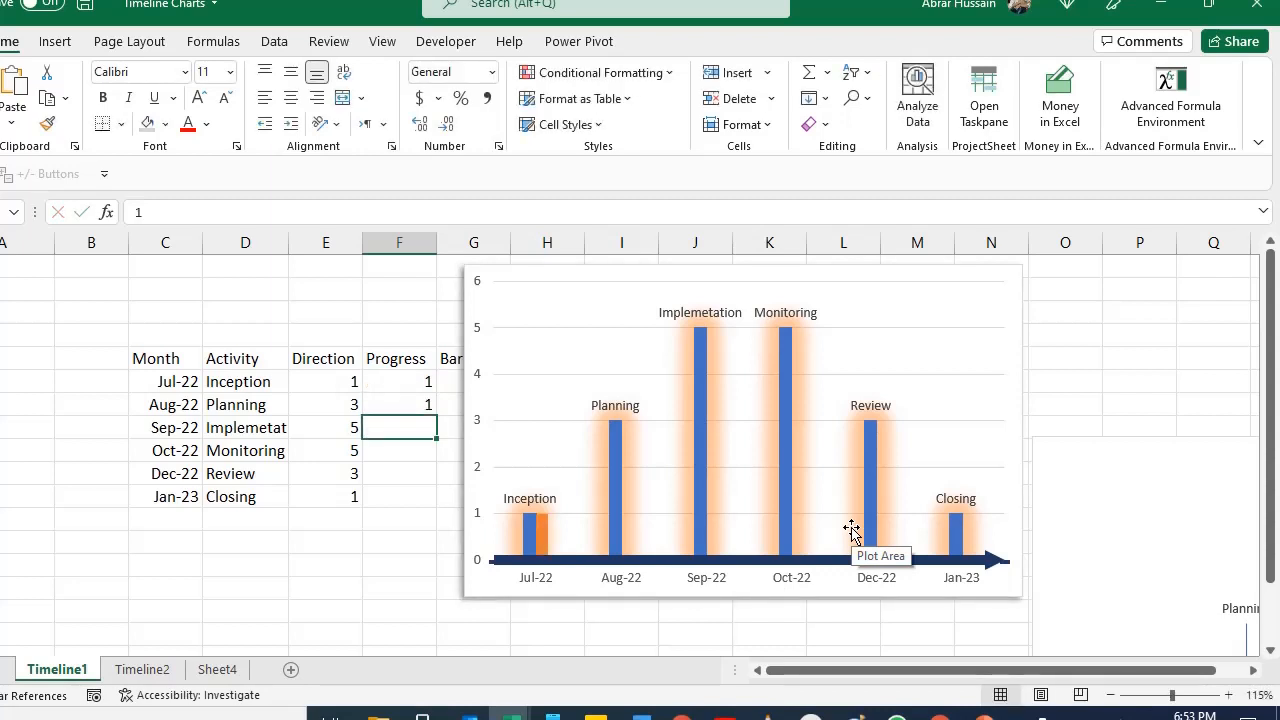
type("1")
key("Return")
type("1")
key("Return")
type("1")
key("Return")
type("1")
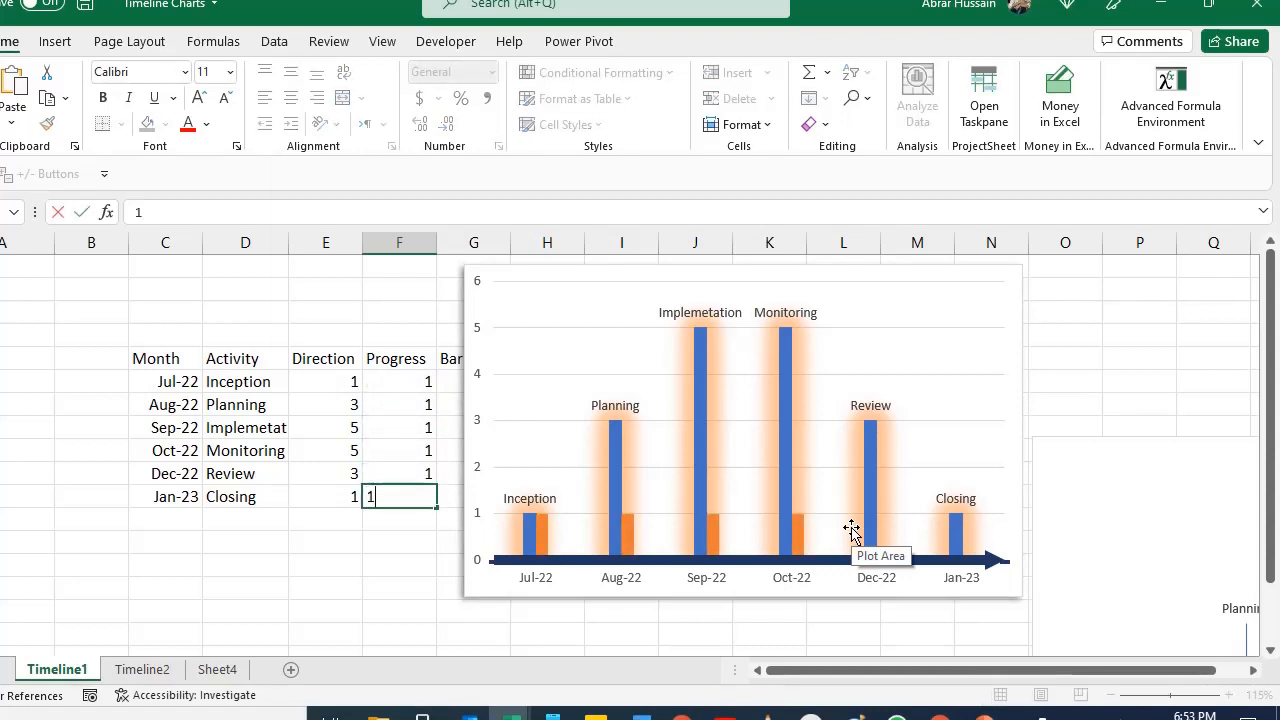
key("Return")
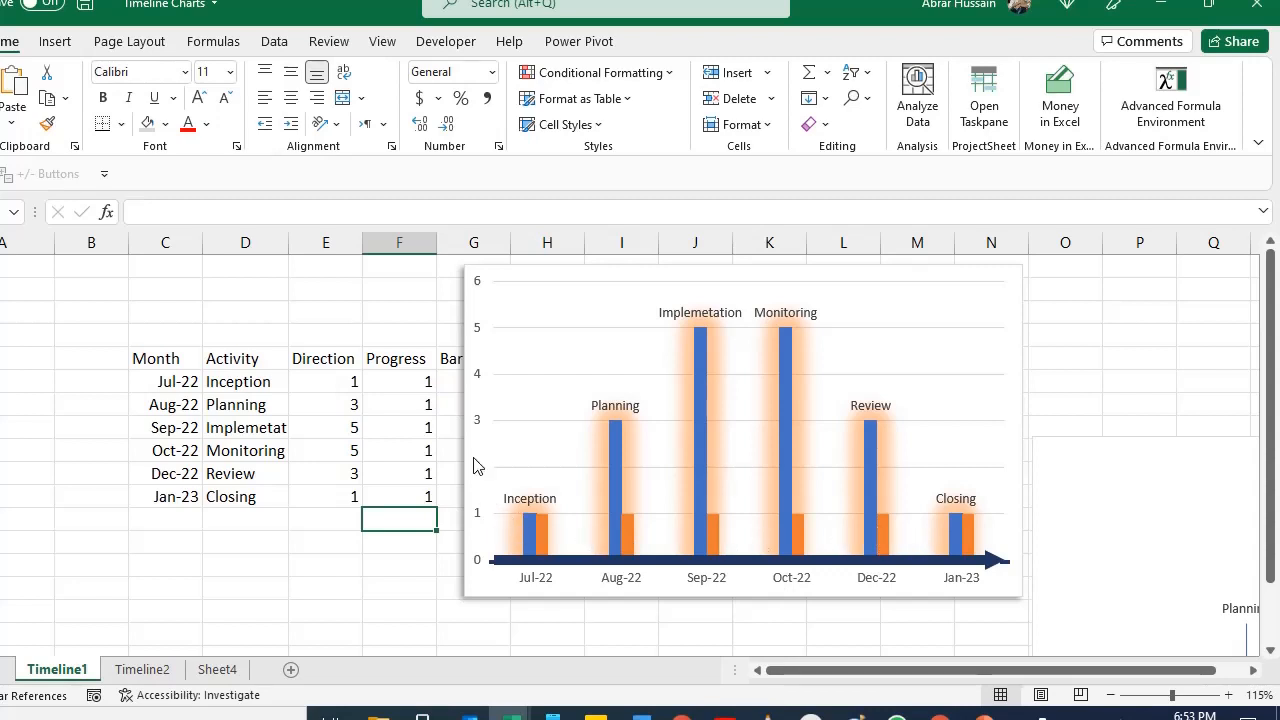
Step: Copy the Direction values from Inception to Closing into the Progress column
left_click(388, 380)
key("Left")
key("ctrl+shift+Down")
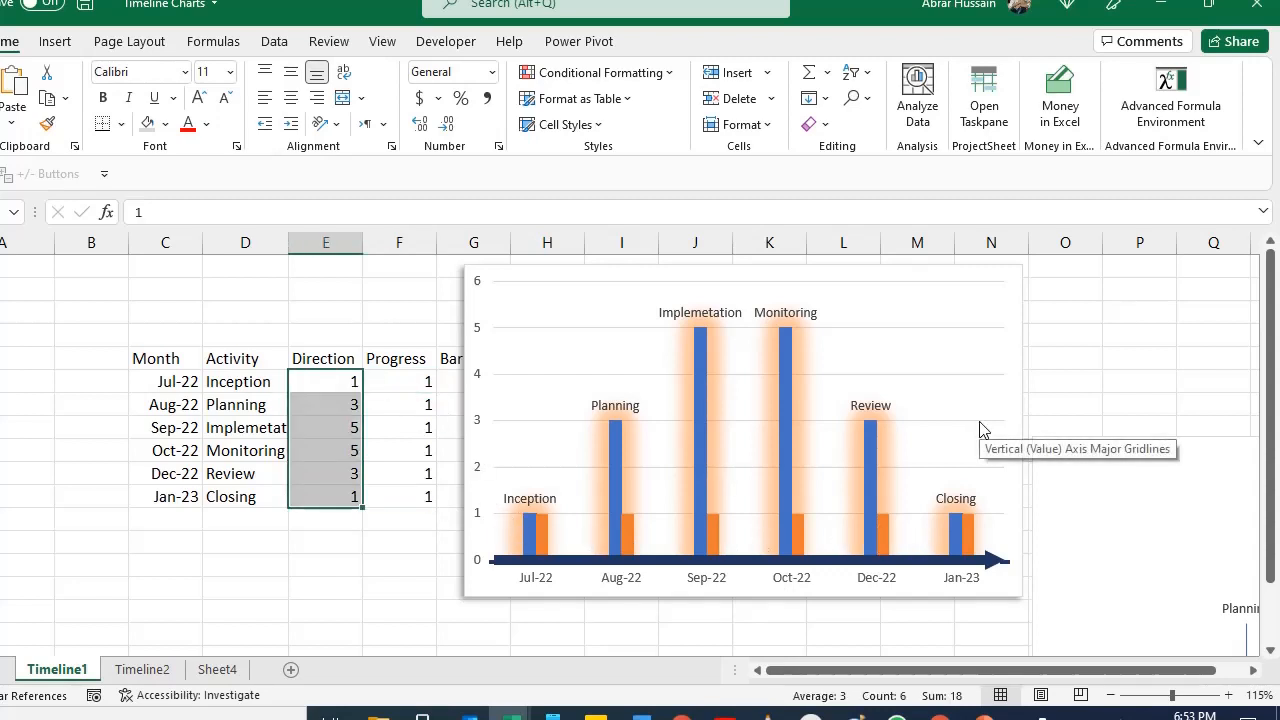
key("ctrl+c")
key("Right")
key("ctrl+v")
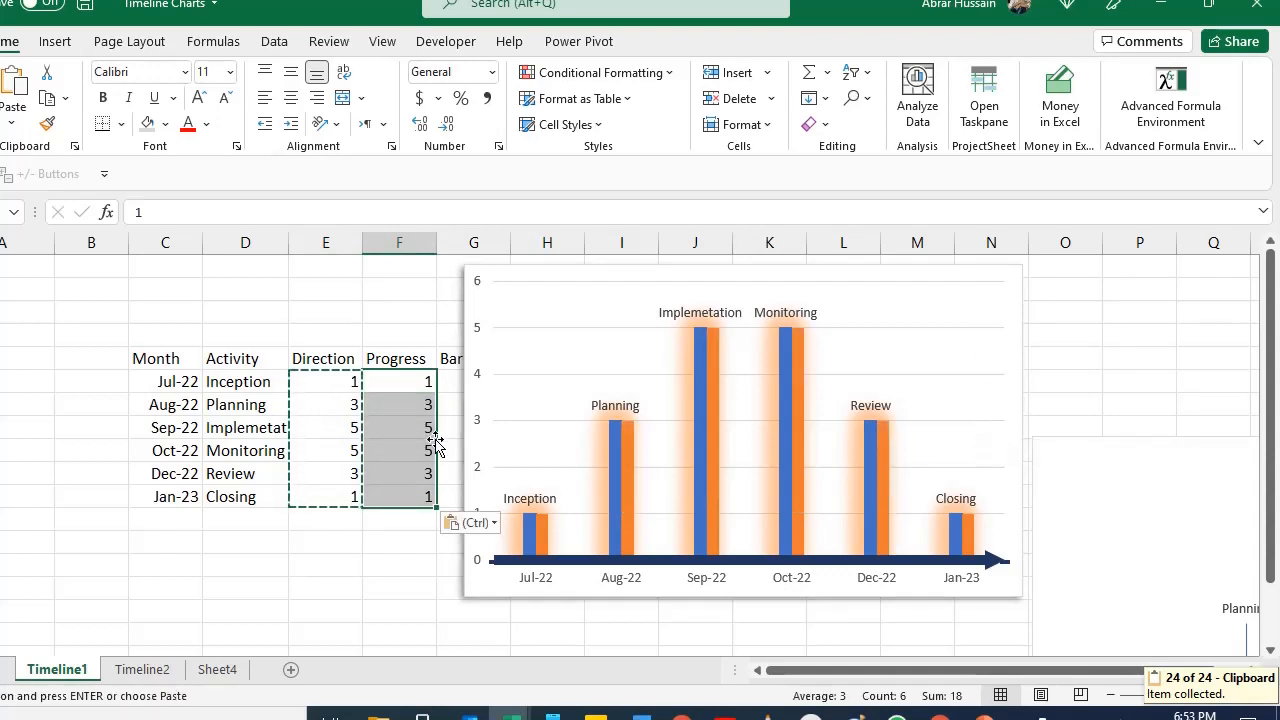
Step: Give the chart's Progress columns a solid green fill and close the series formatting
left_click(543, 526)
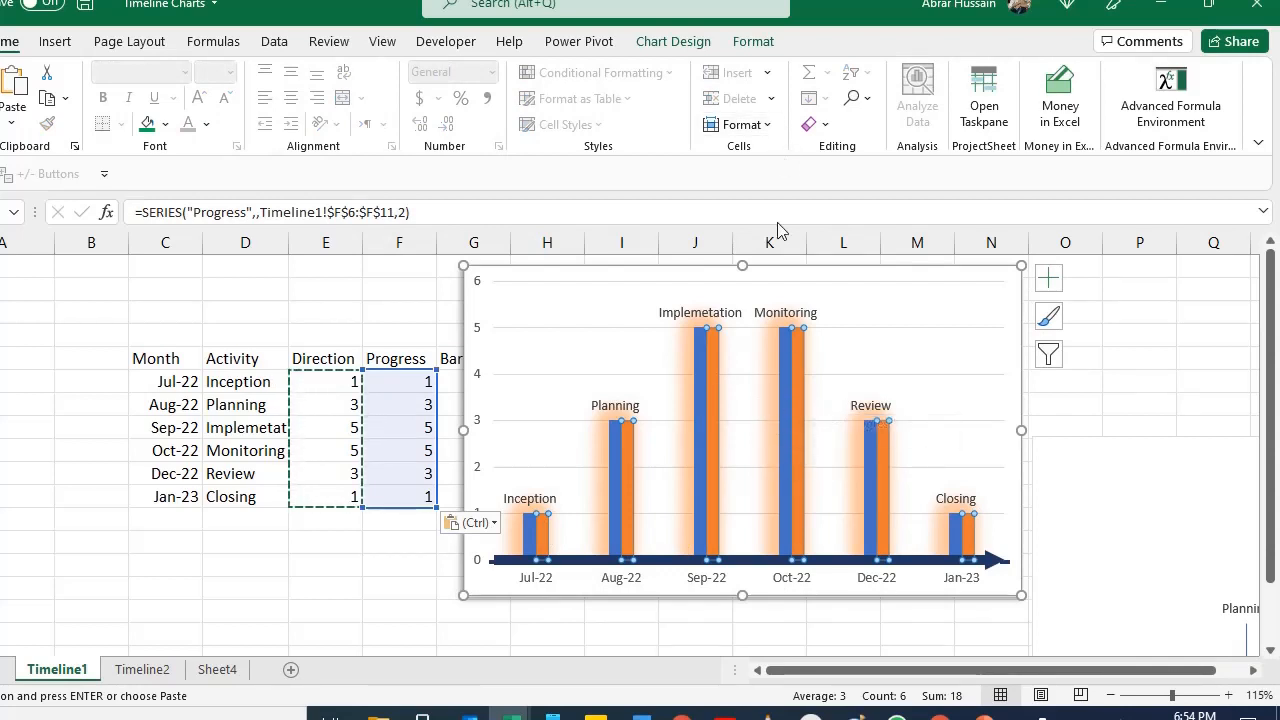
double_click(800, 362)
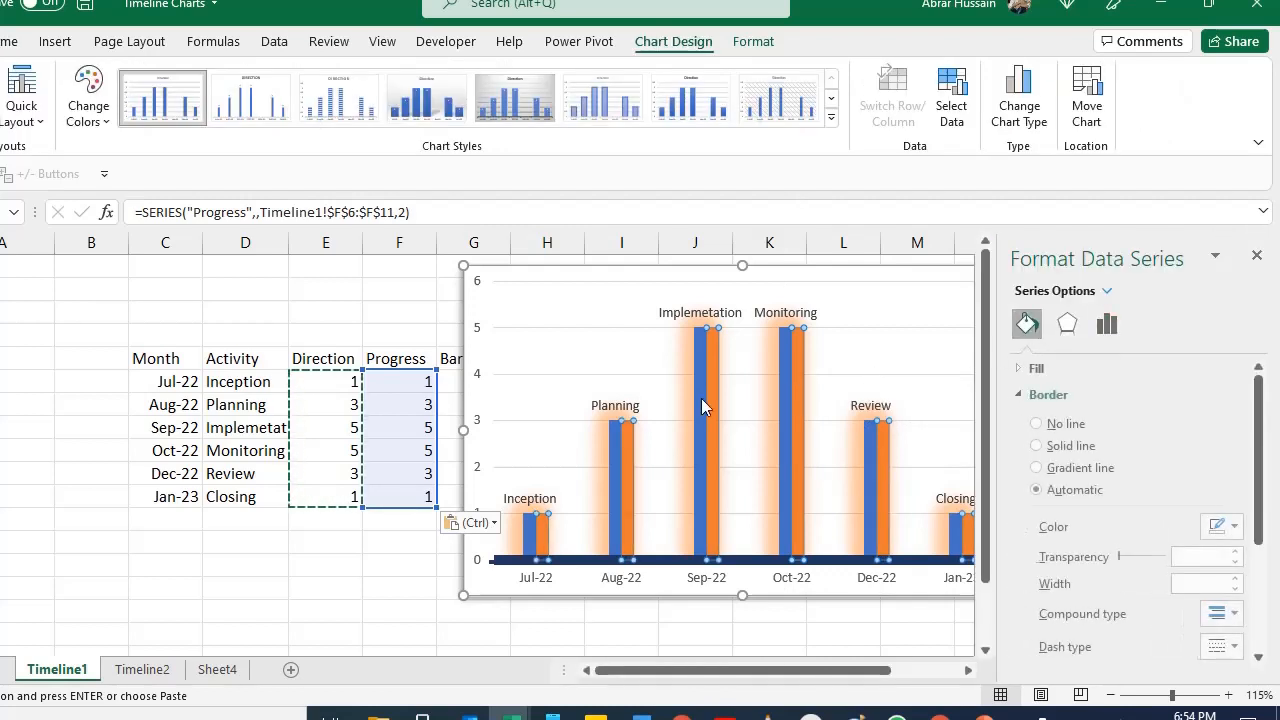
left_click(1050, 370)
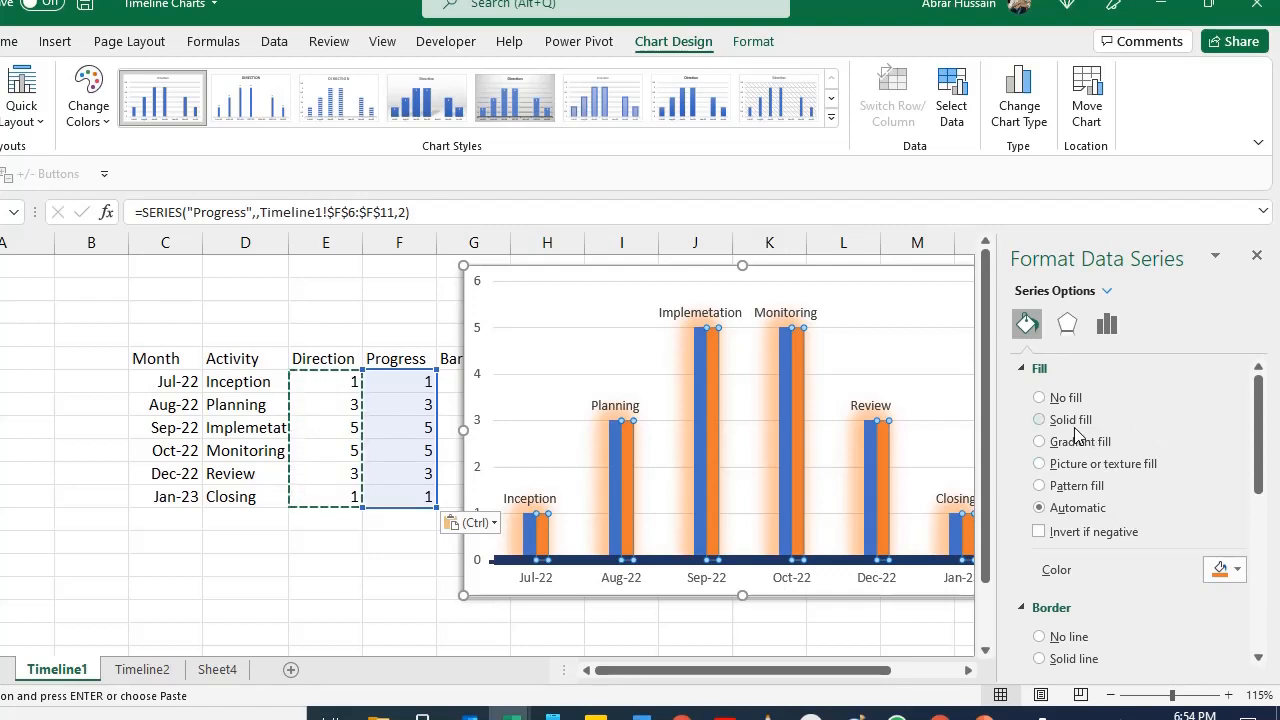
left_click(1042, 419)
left_click(1226, 571)
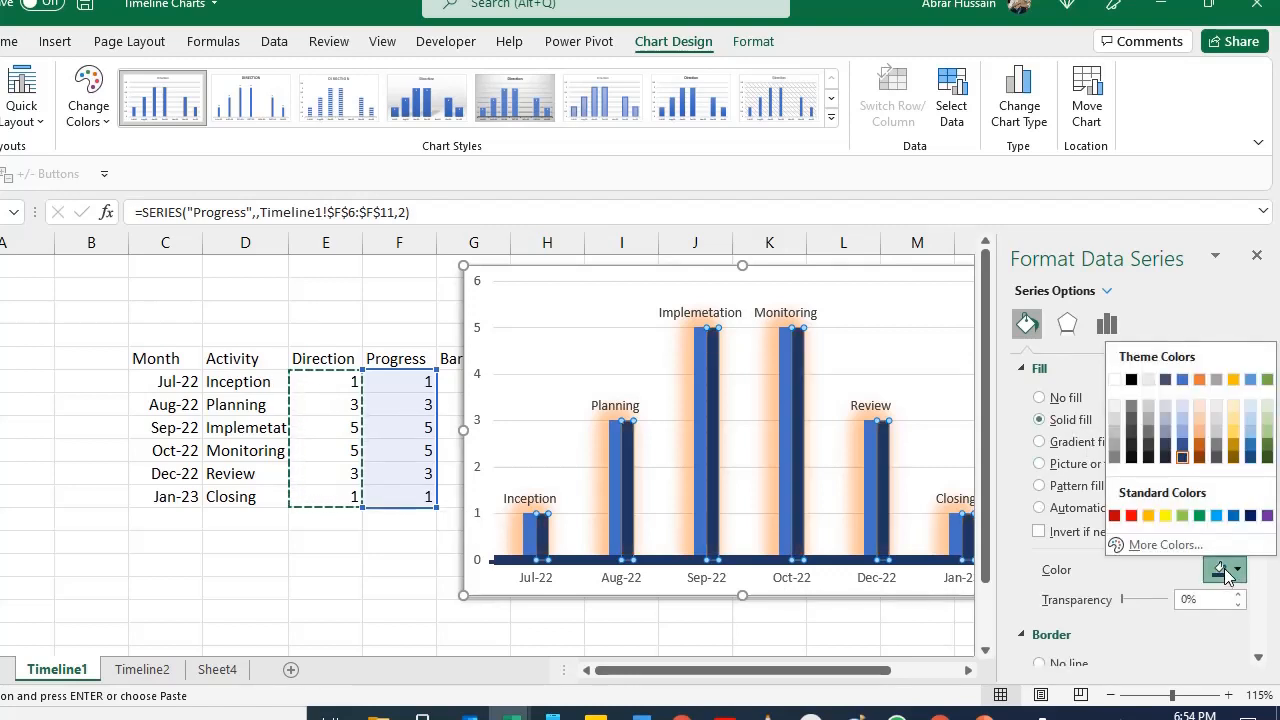
left_click(1197, 514)
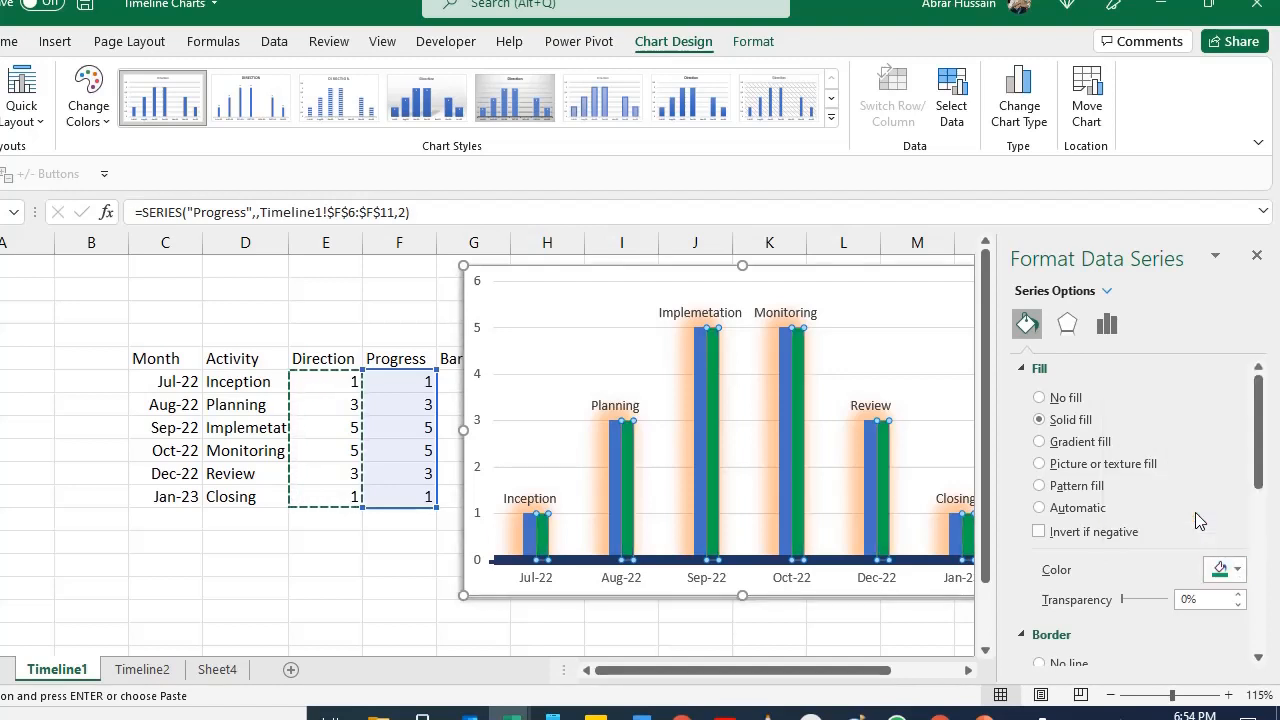
left_click(1257, 256)
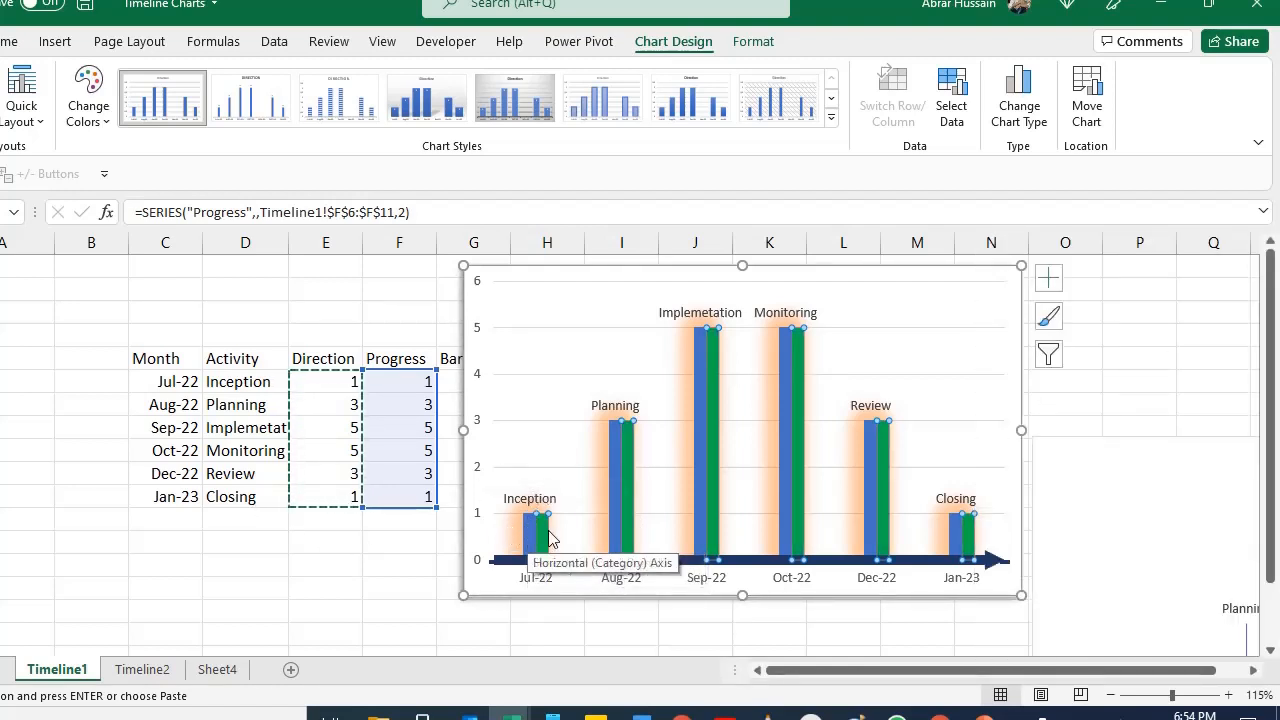
Step: Clear the Progress values from Planning to Closing, keeping only the Inception value
left_click(385, 384)
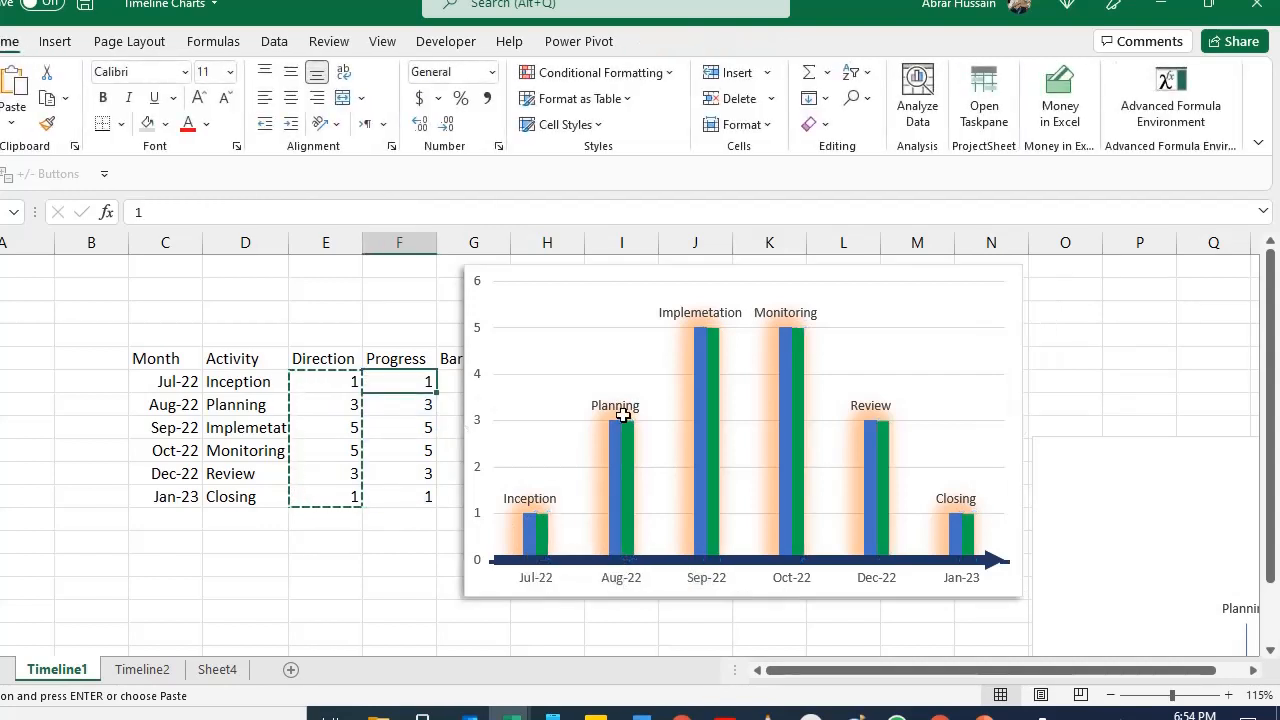
key("Down")
key("ctrl+shift+Down")
key("Delete")
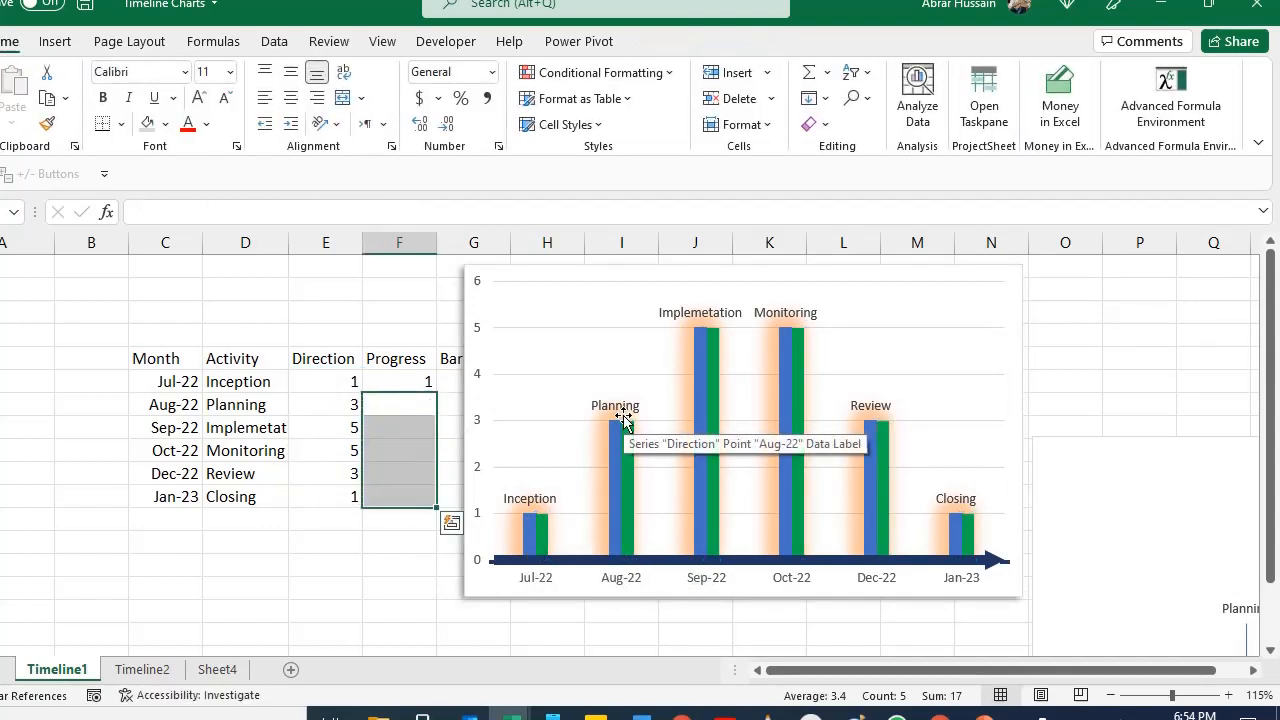
key("Left")
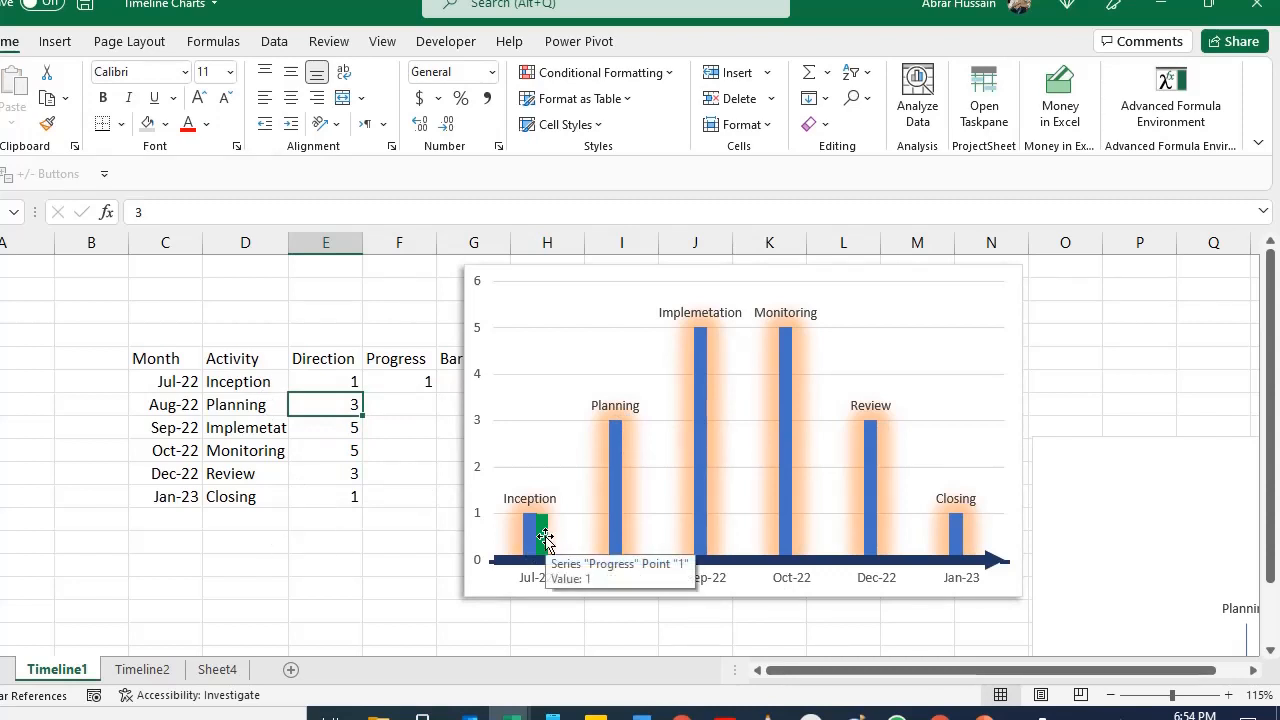
Step: Enter 3 as the Progress value for the Planning activity
left_click(406, 405)
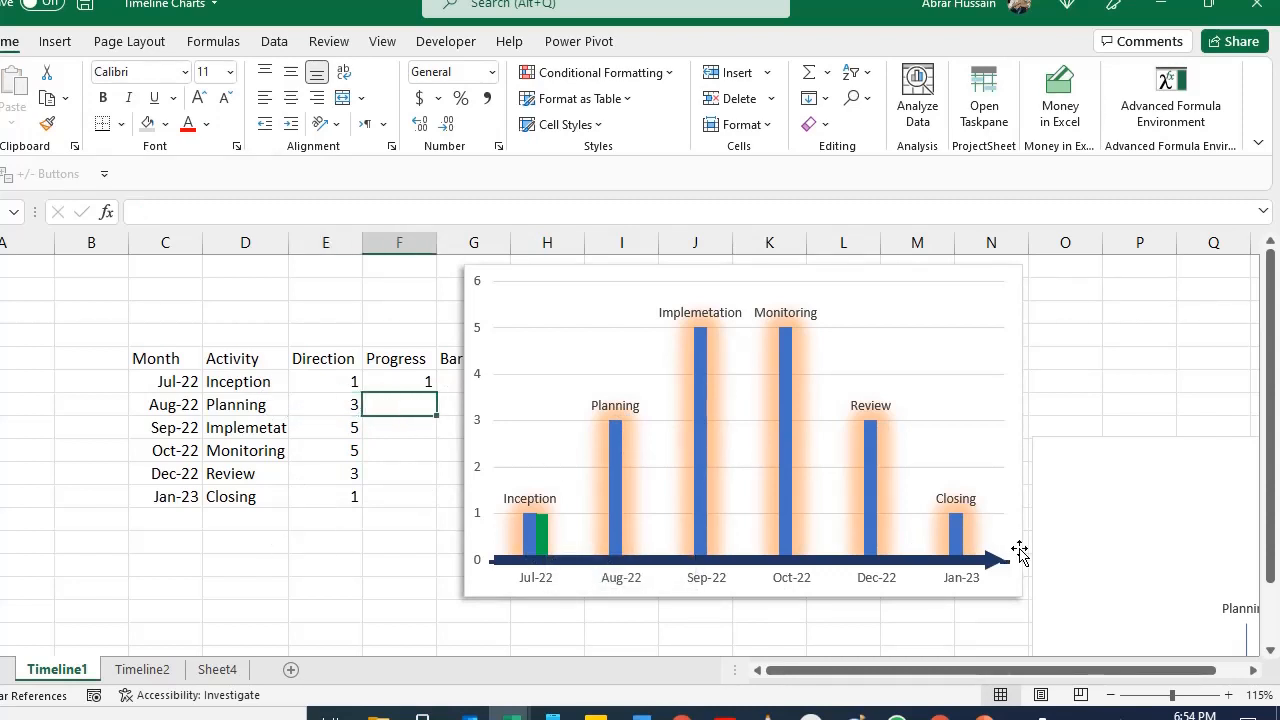
type("3")
key("Return")
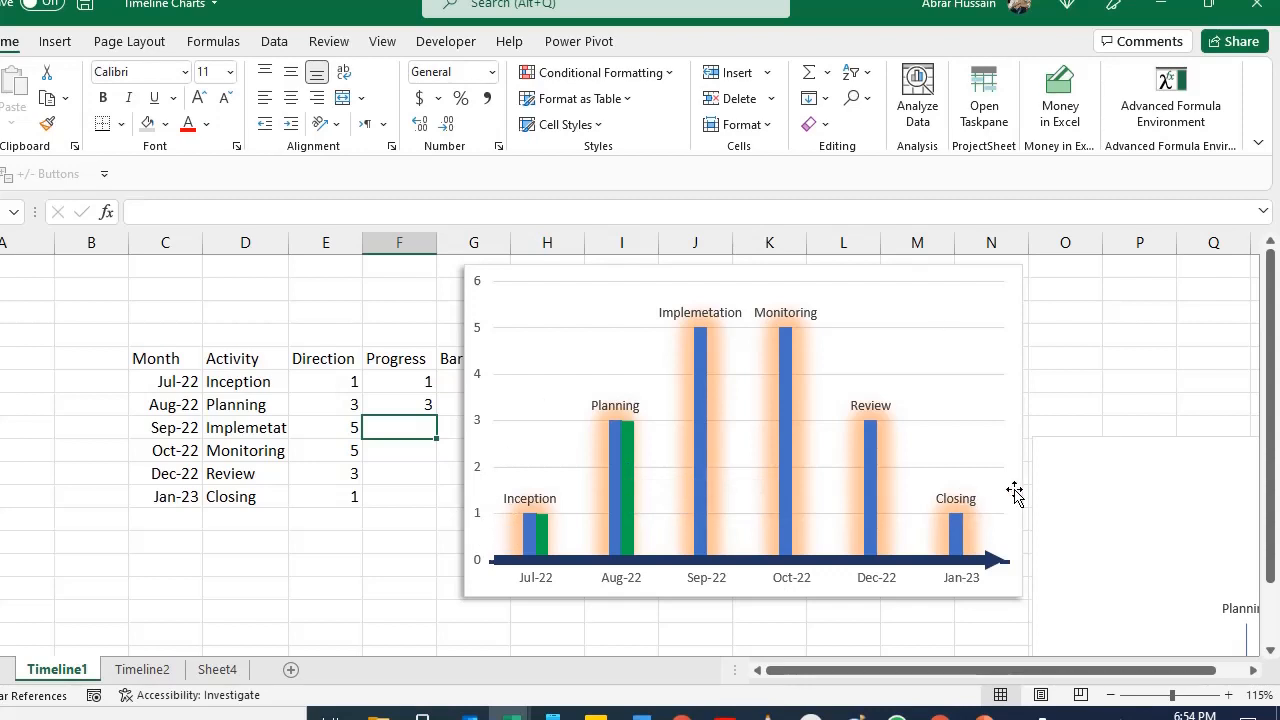
mouse_move(627, 447)
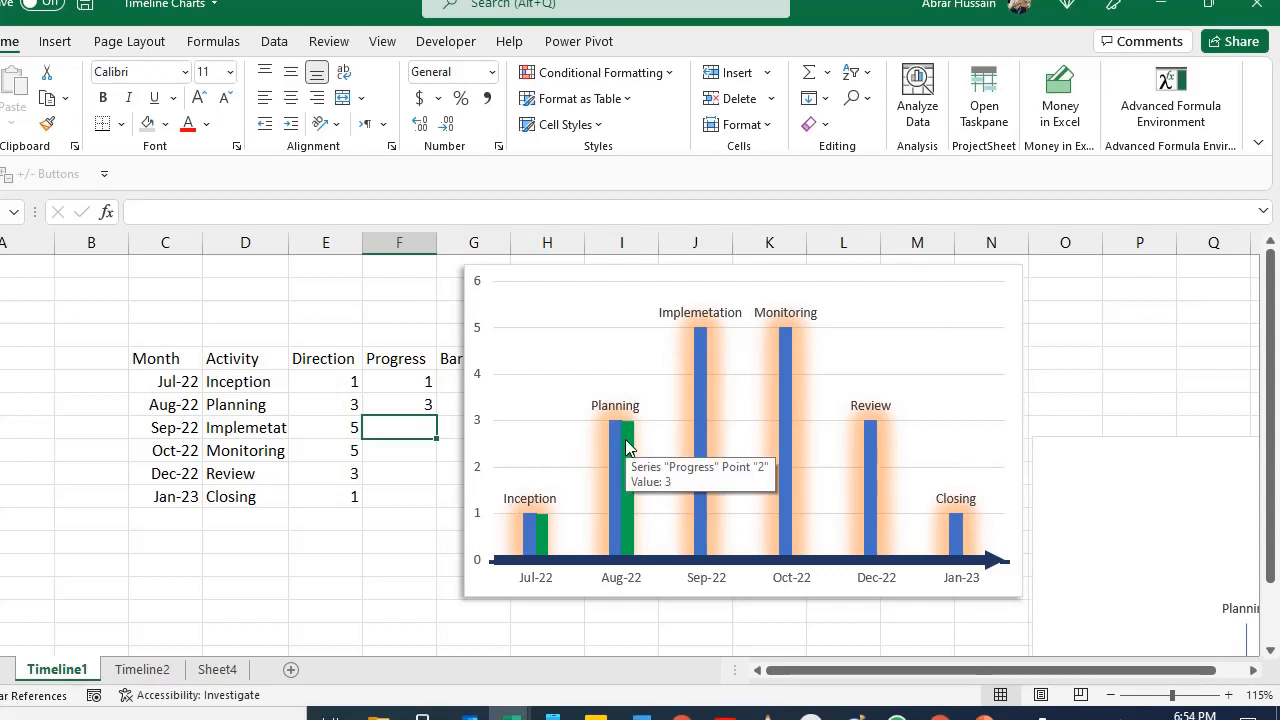
Step: Start changing the timeline chart's type and choose the Clustered Column - Line combo
double_click(634, 273)
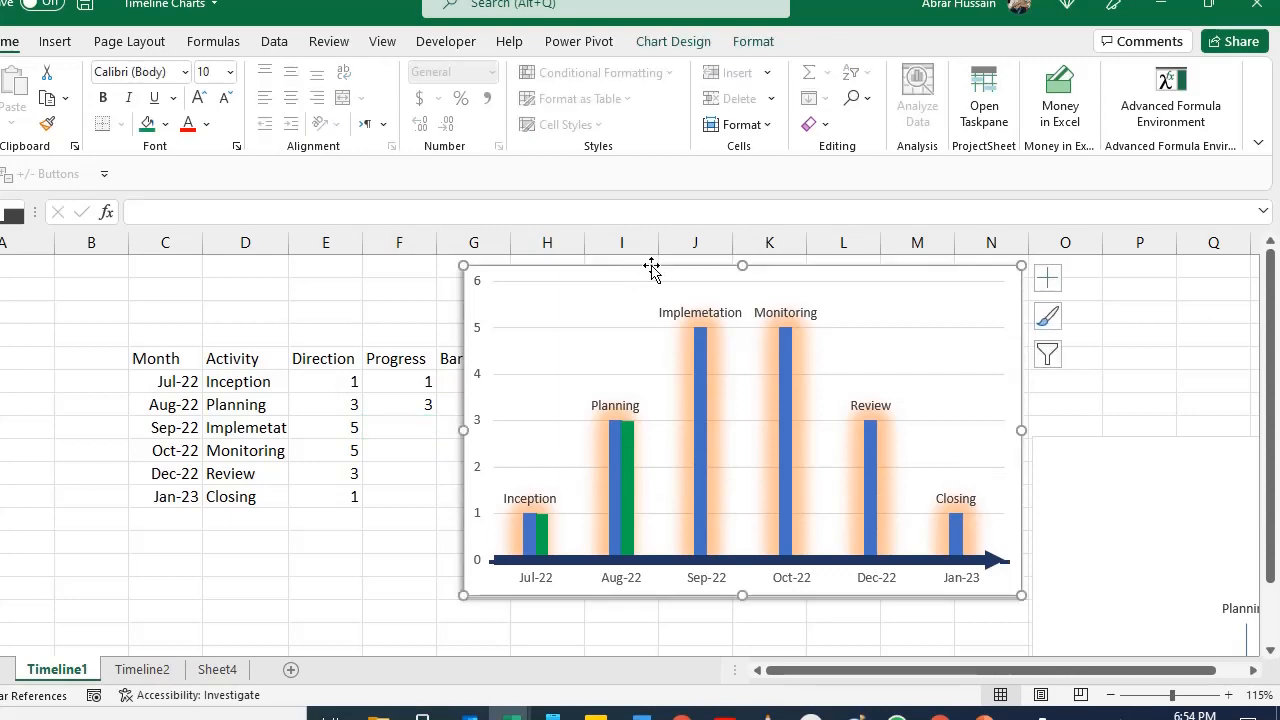
left_click(673, 42)
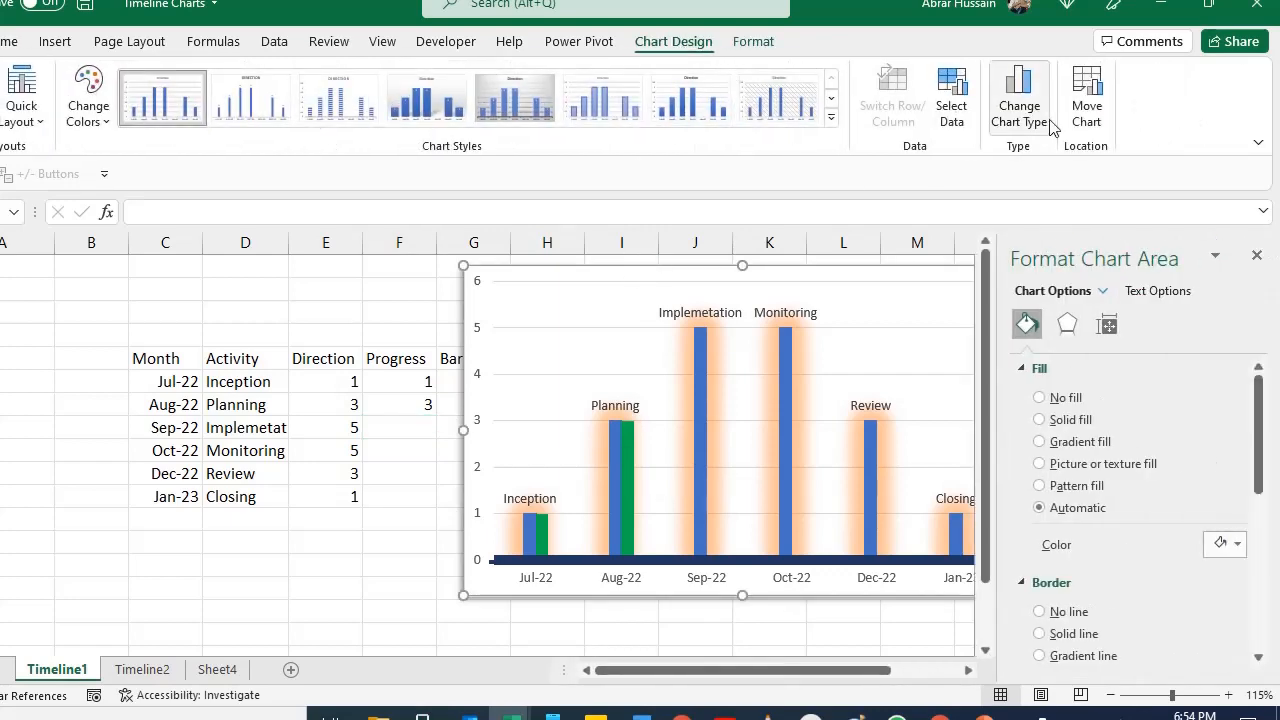
left_click(1020, 95)
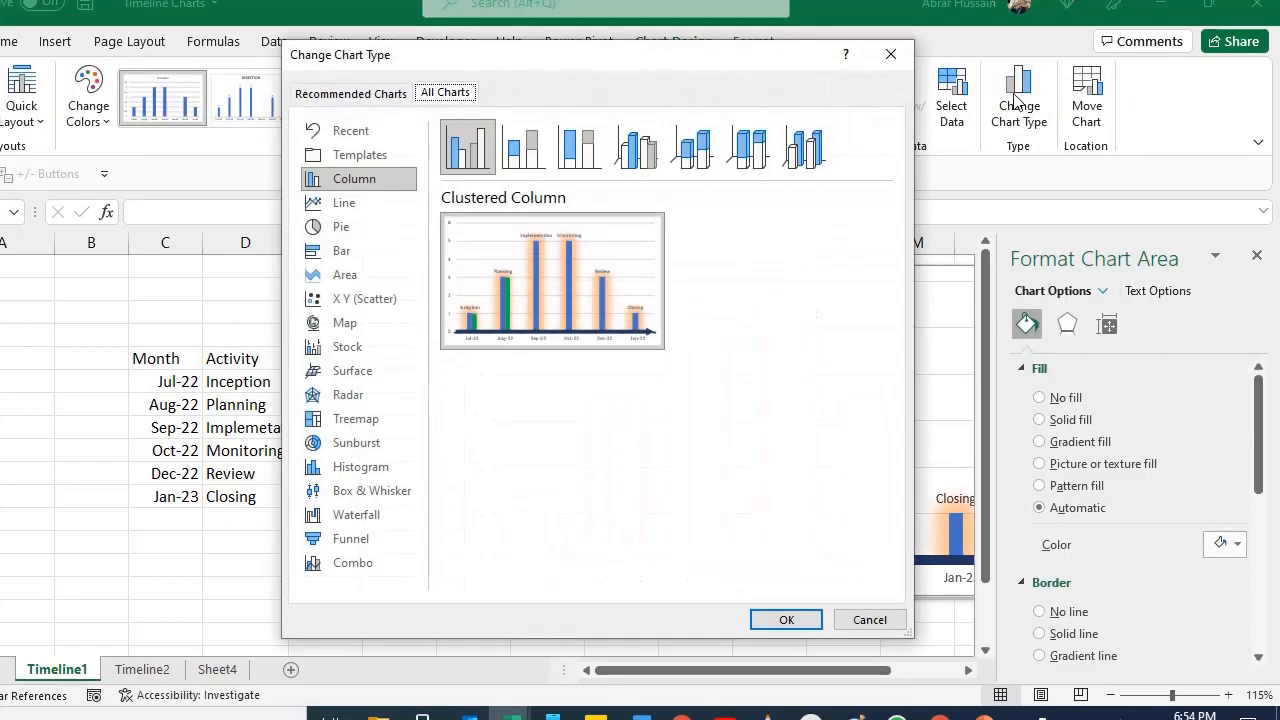
left_click_drag(606, 55, 945, 33)
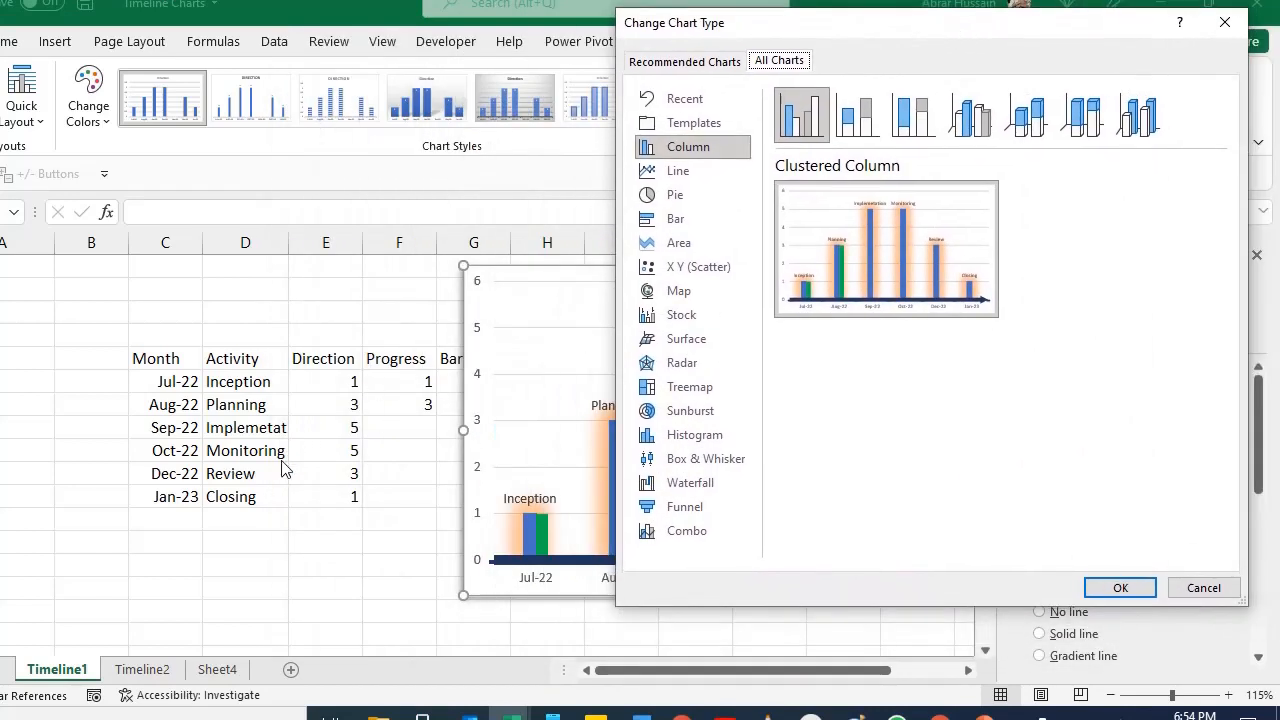
left_click(680, 533)
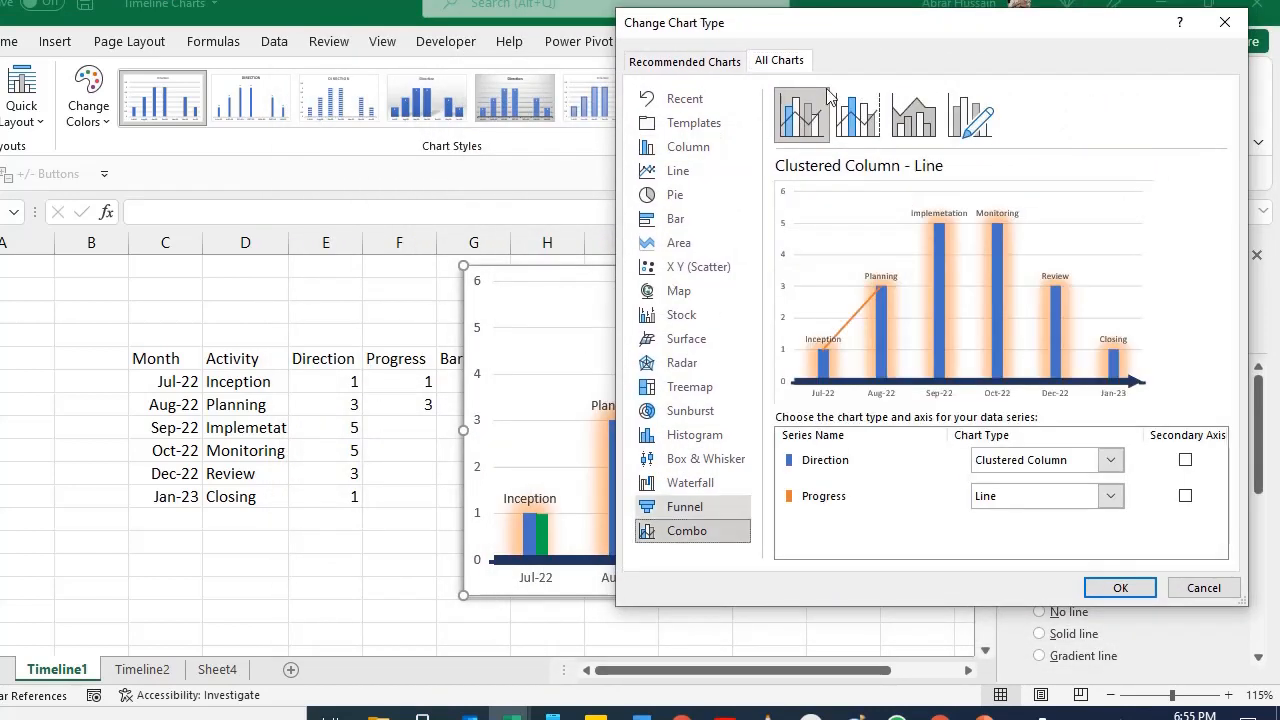
left_click_drag(951, 32, 702, 26)
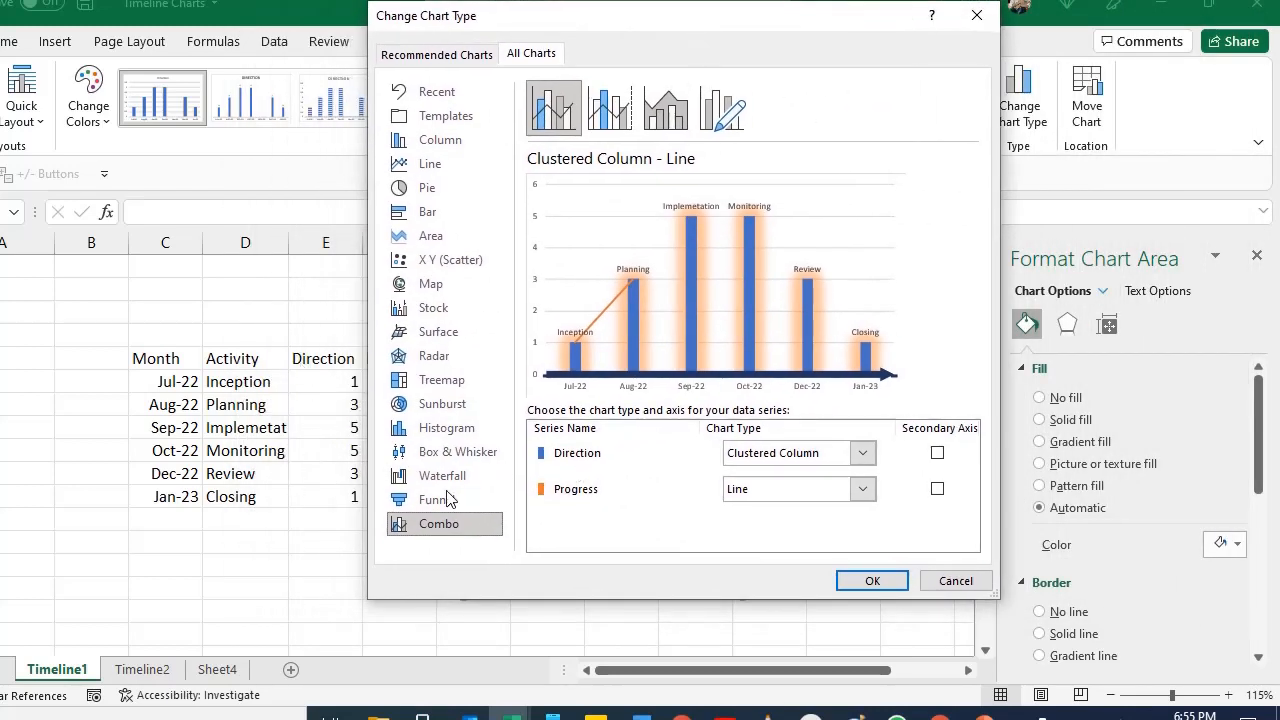
Step: Try Area as the Progress series' chart type in the combo preview
left_click(810, 452)
left_click(762, 495)
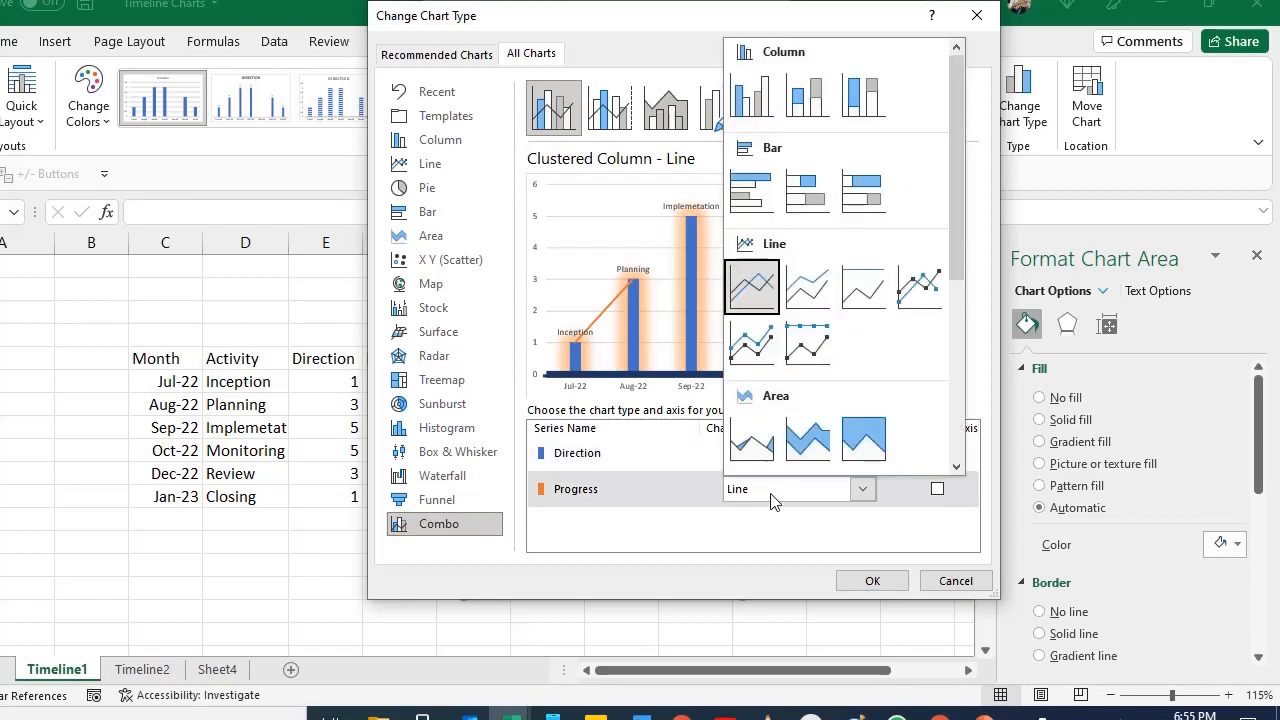
left_click(771, 500)
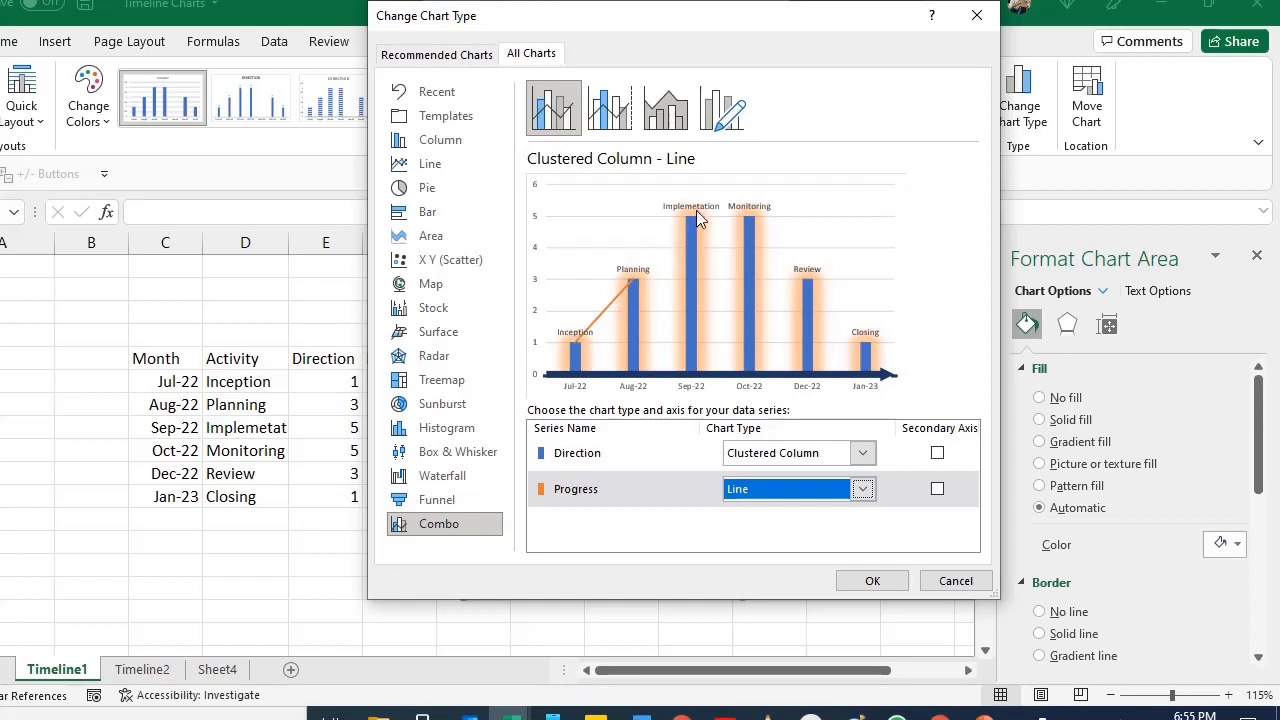
left_click(807, 488)
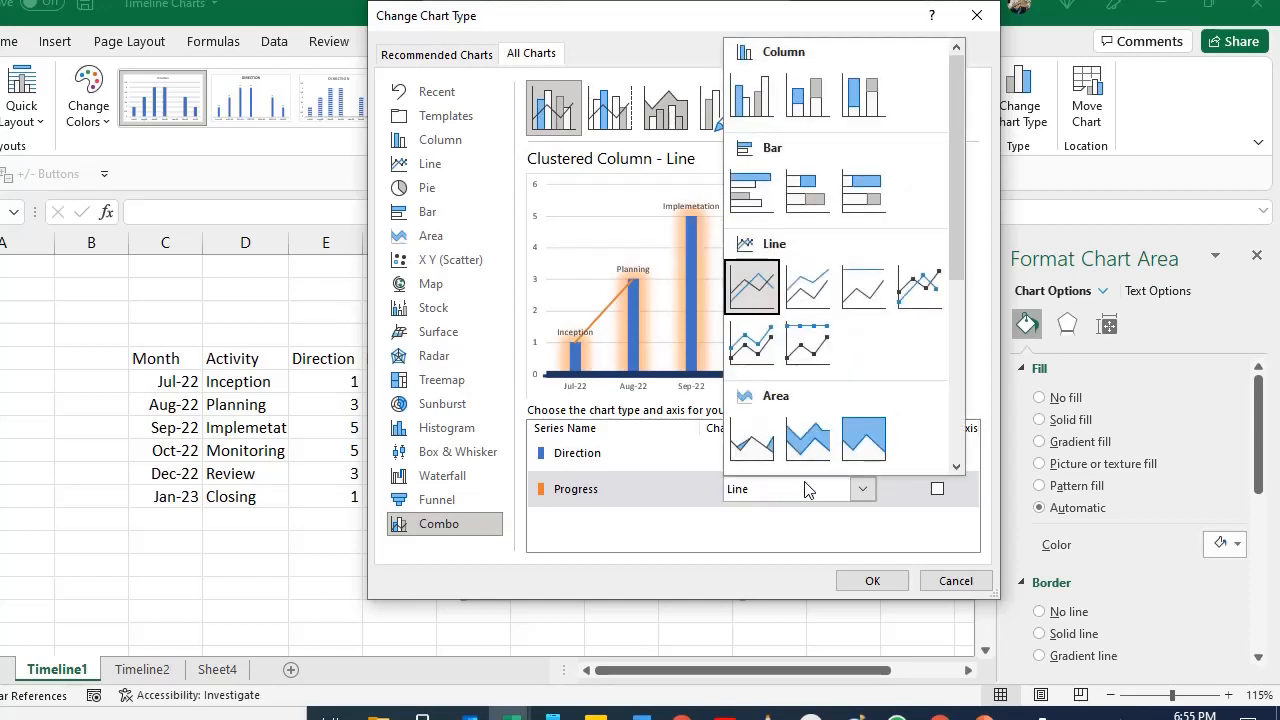
left_click(751, 437)
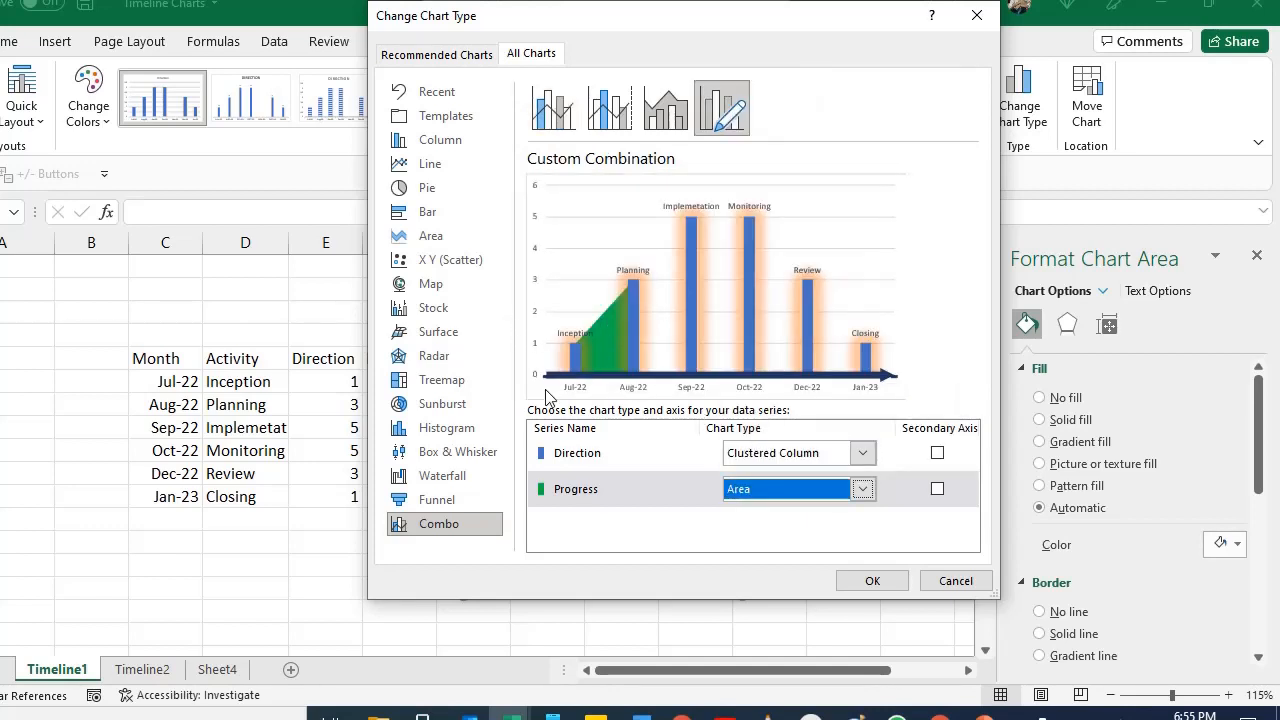
Step: Set the Progress series' chart type to Line and apply the combo chart
left_click(760, 488)
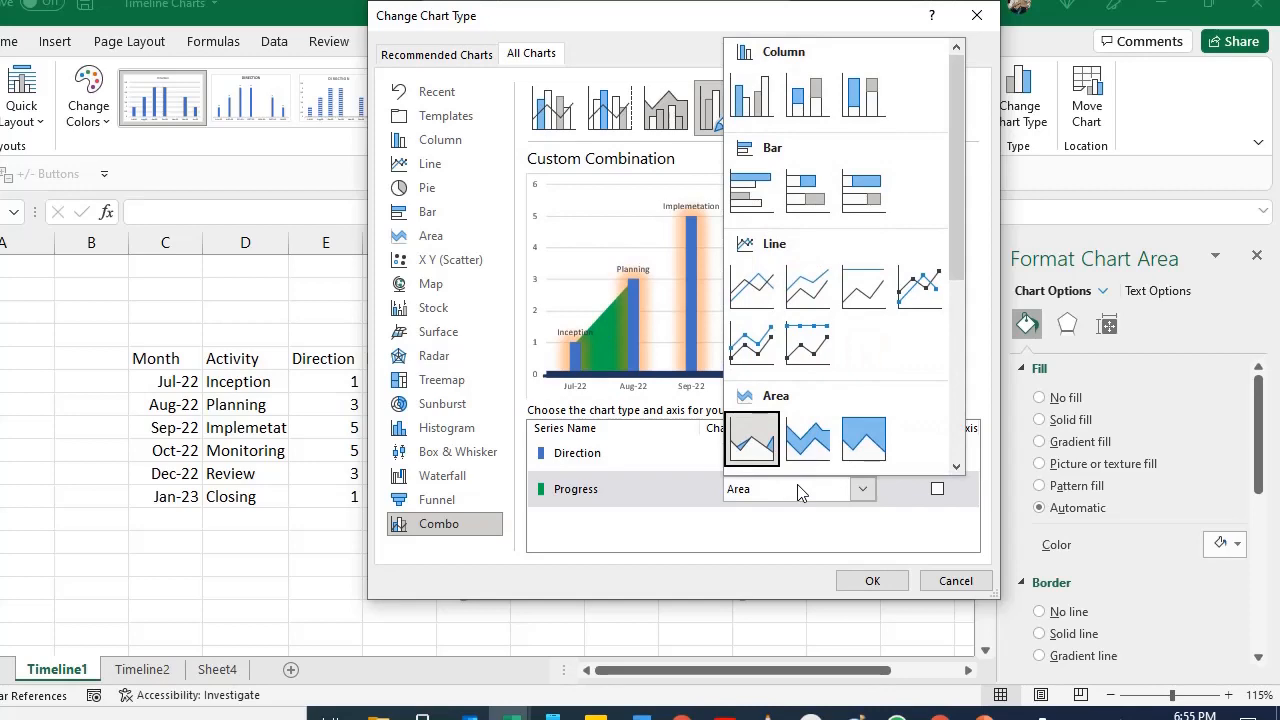
left_click(751, 287)
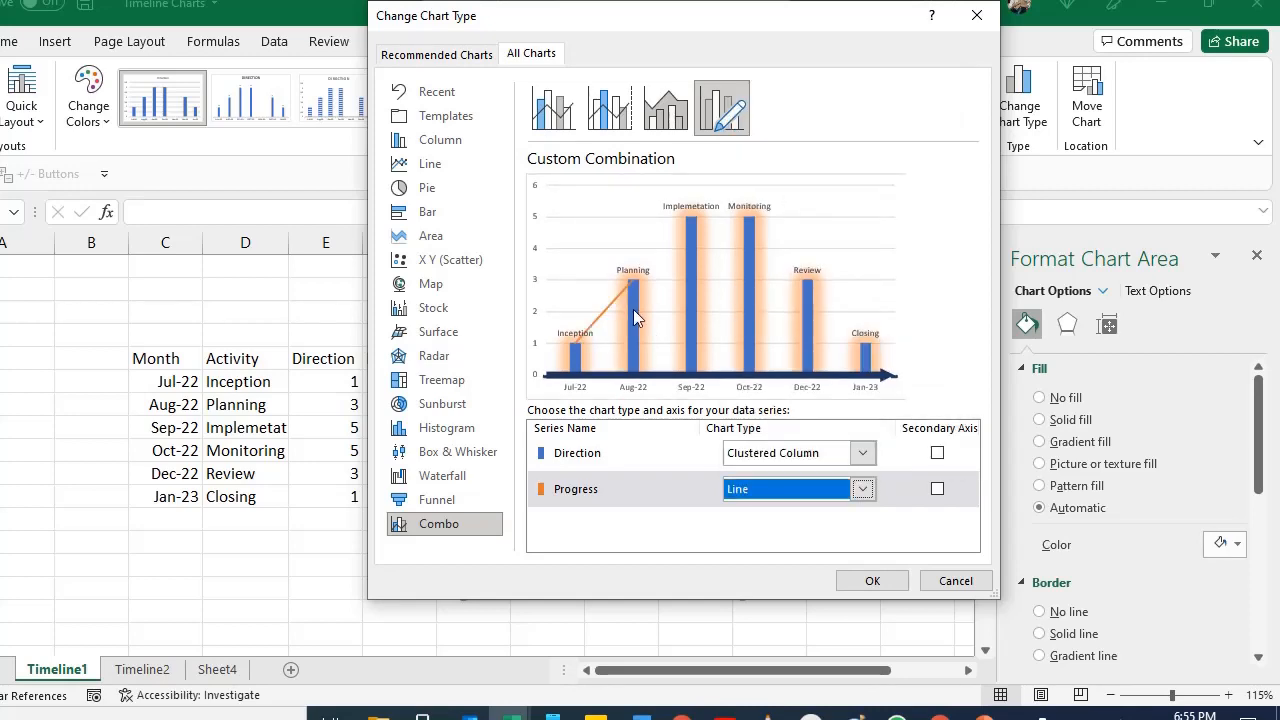
left_click(873, 580)
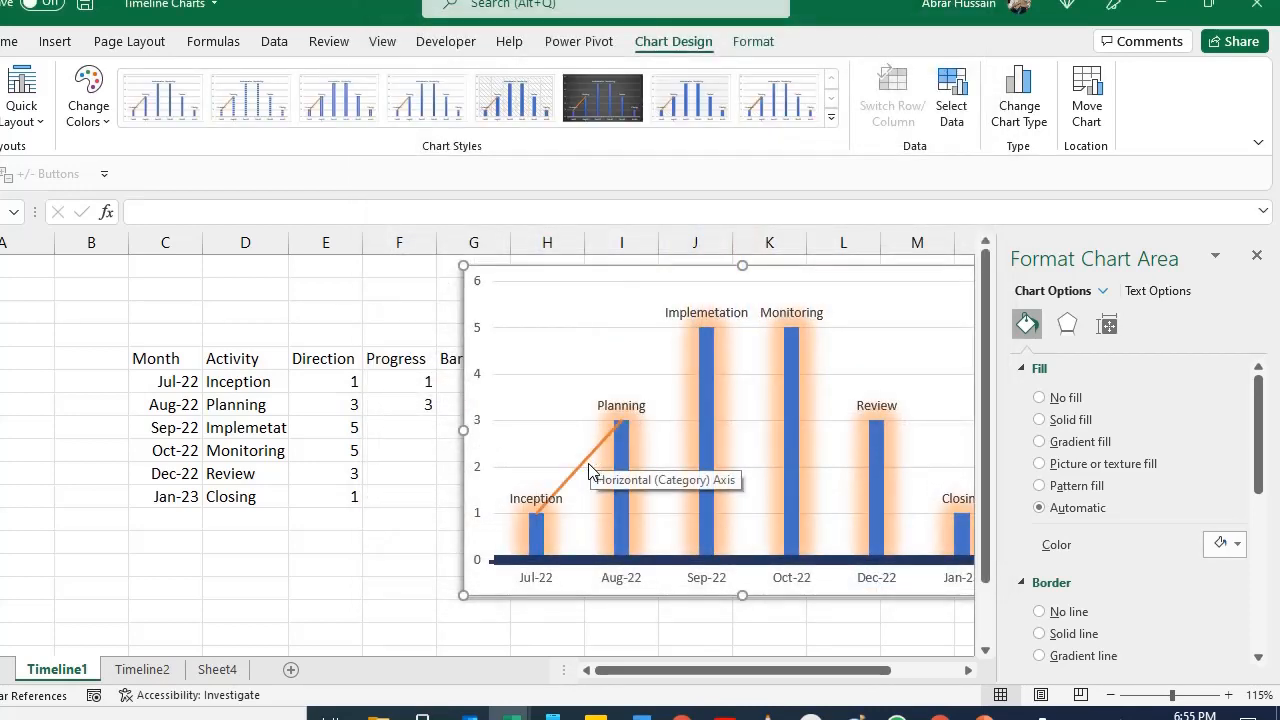
Step: Color the Progress line segment between Inception and Planning green and close the formatting options
left_click(587, 468)
left_click(587, 468)
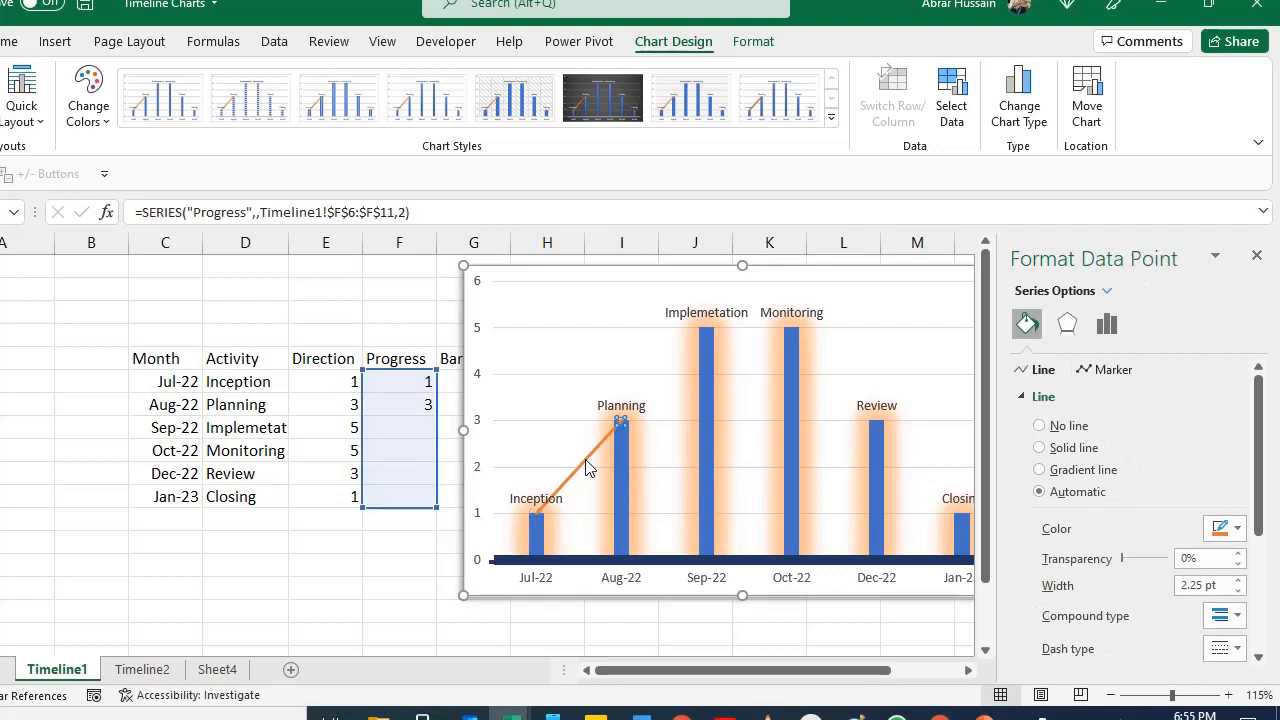
left_click(1222, 529)
left_click(1199, 474)
left_click(1257, 256)
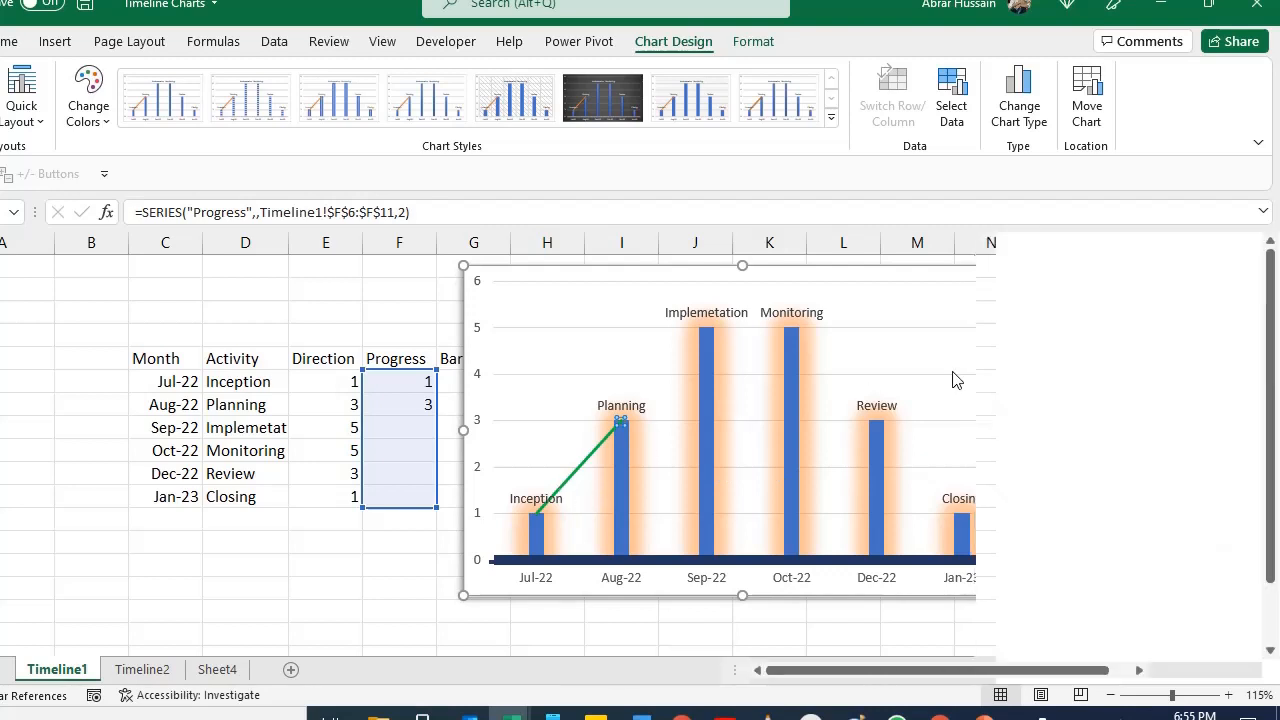
Step: Enter 5 as the Progress value for the Sep-22 activity
left_click(418, 404)
key("Down")
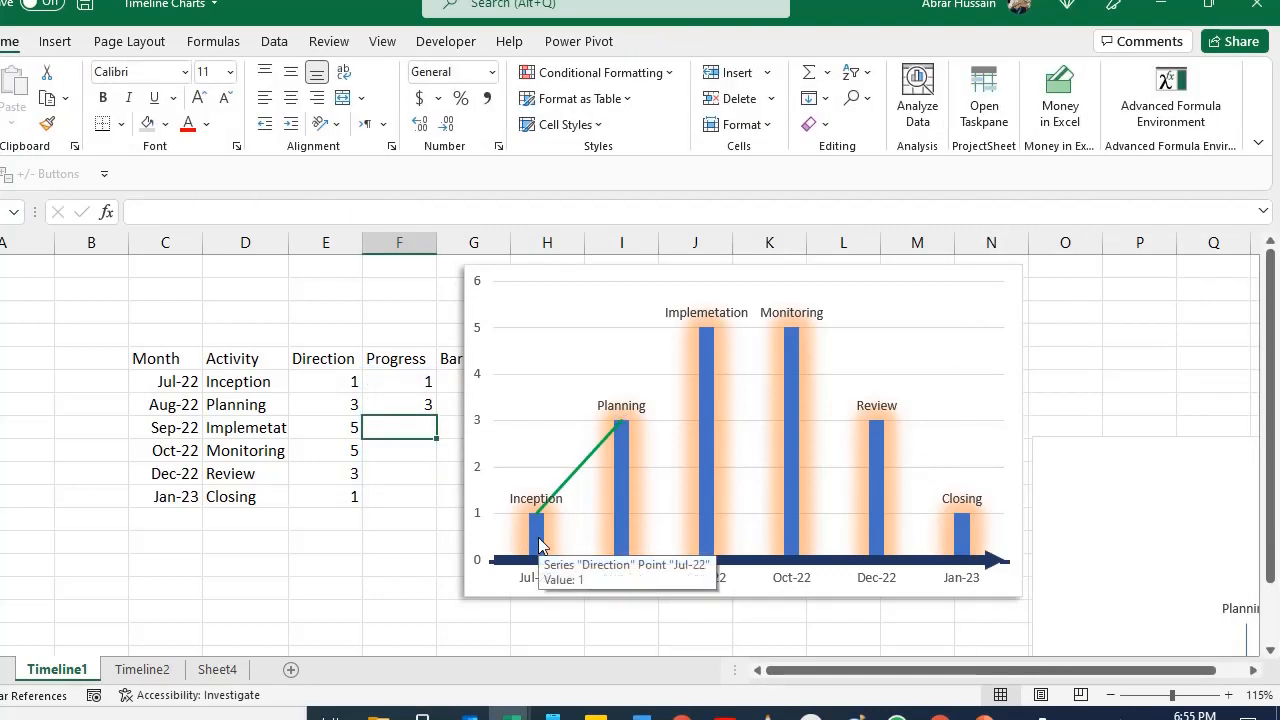
type("5")
key("Return")
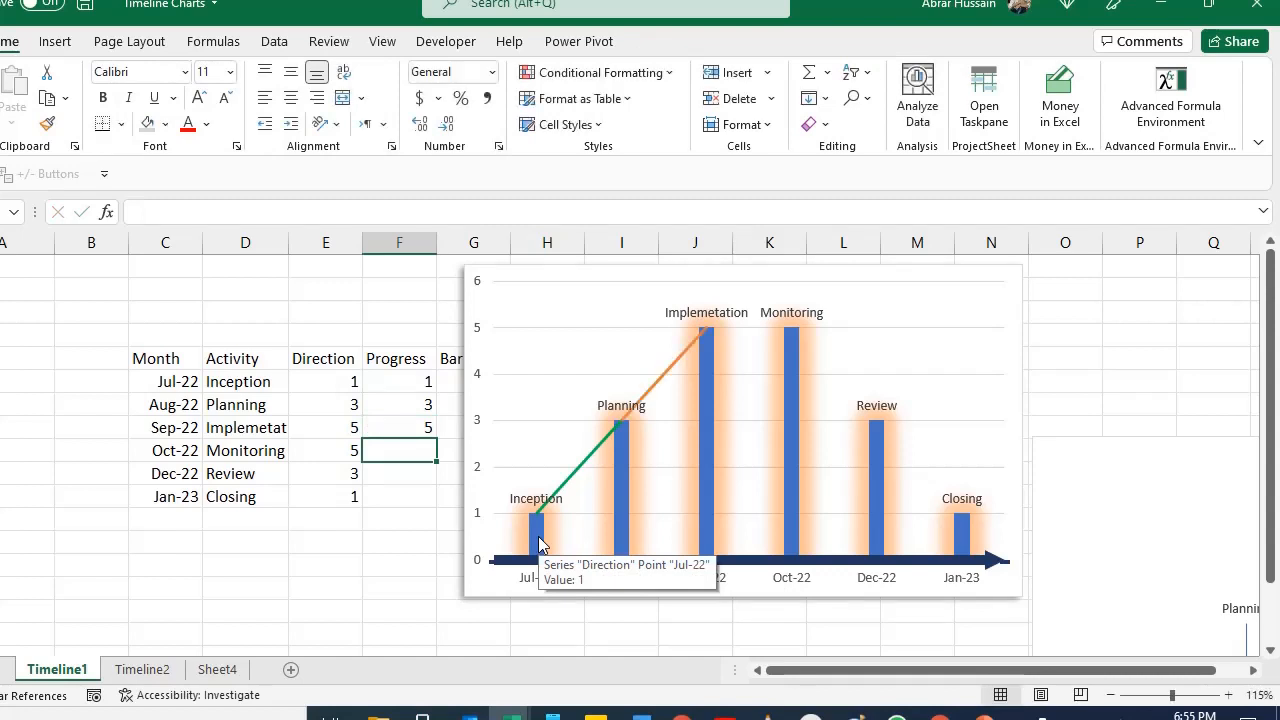
Step: Apply a green outline to the whole Progress line in the chart
left_click(664, 360)
left_click(752, 41)
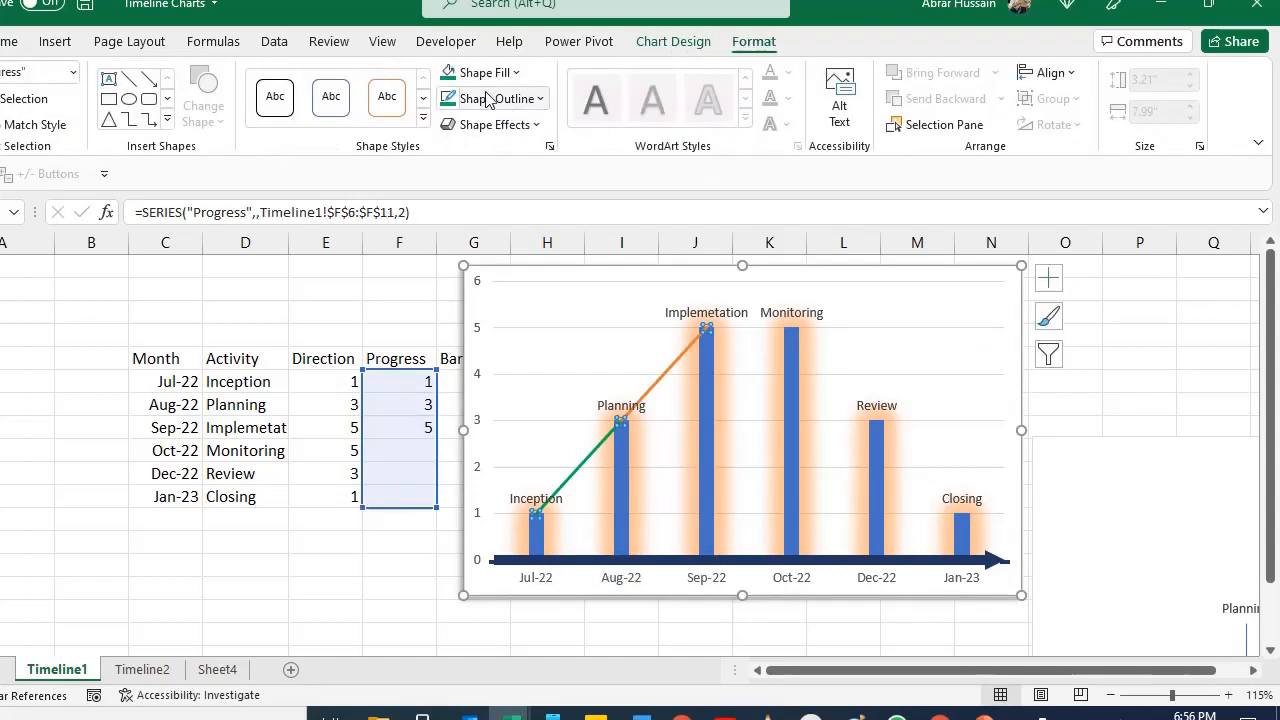
left_click(449, 98)
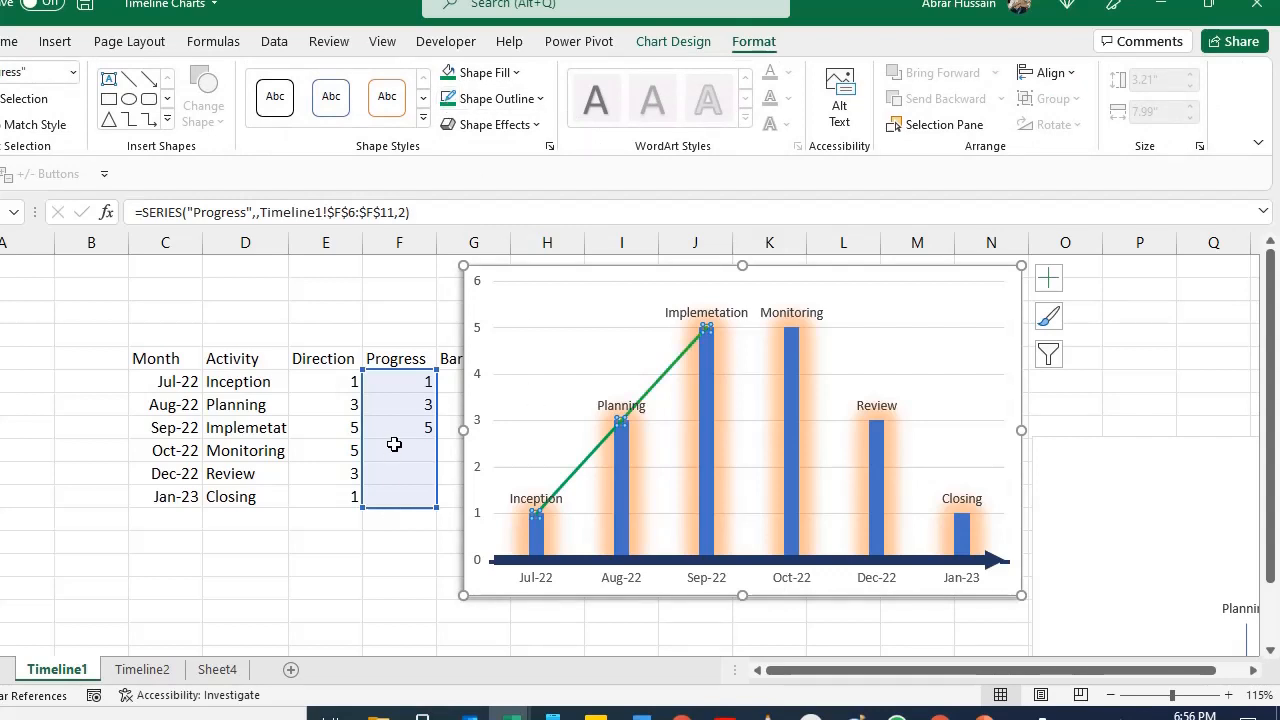
Step: Enter the remaining Progress values: 5 for Monitoring, 3 for Review and 1 for Closing
left_click(422, 428)
key("Down")
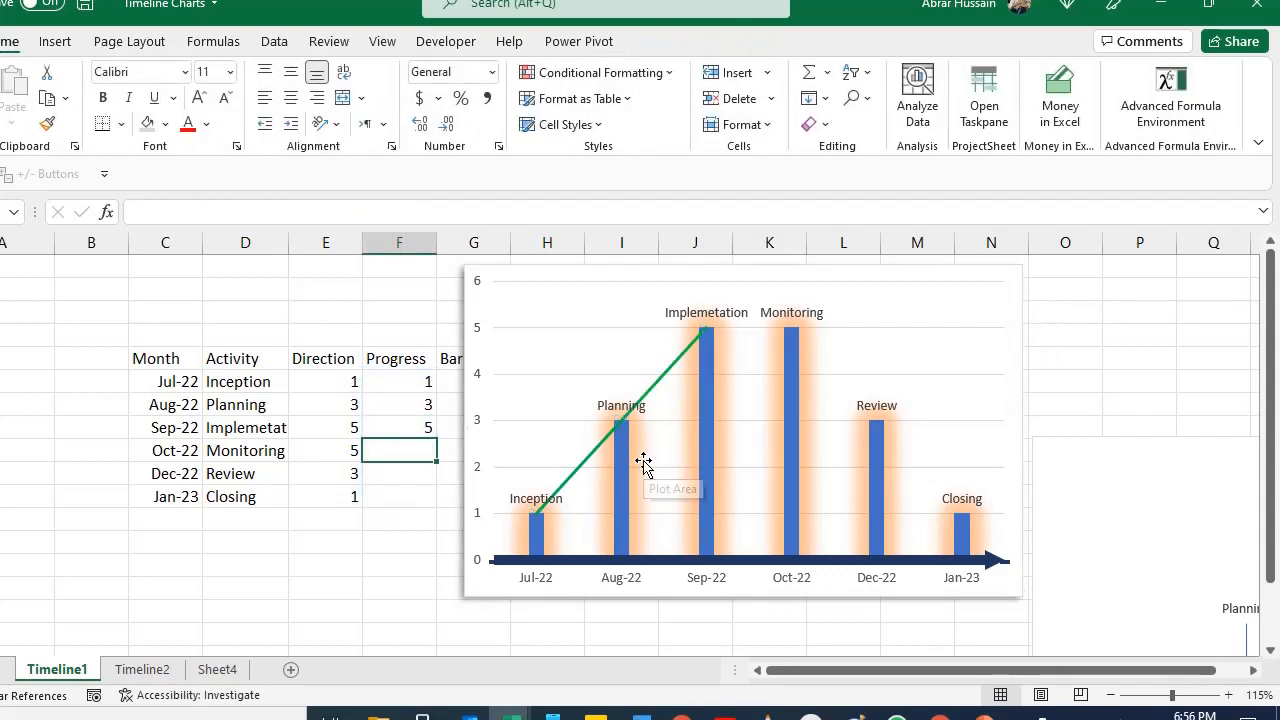
type("5")
key("Return")
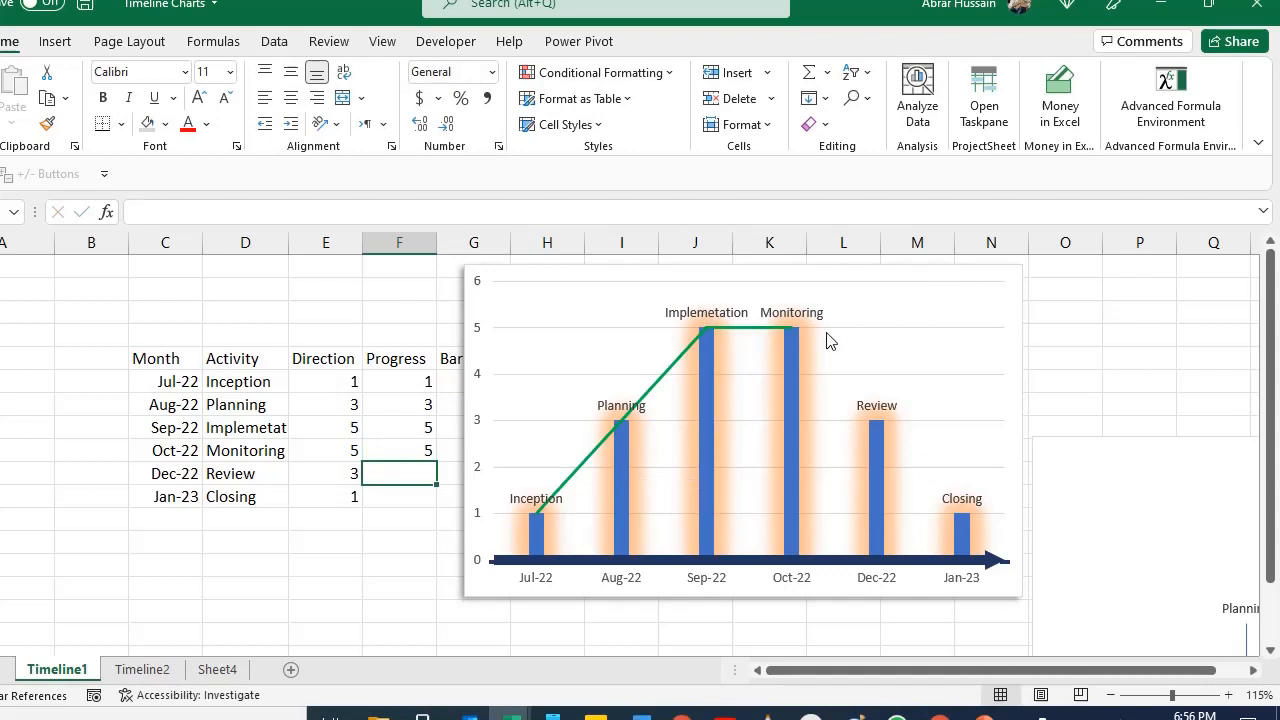
type("3")
key("Return")
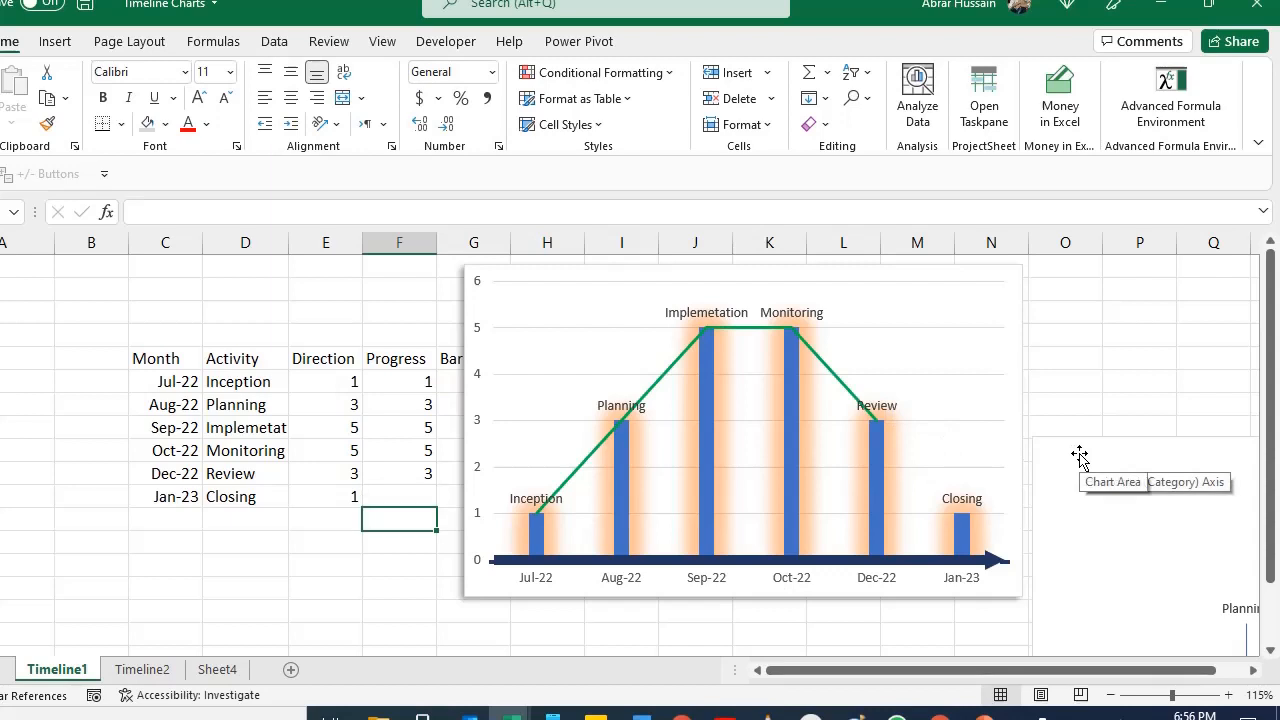
type("1")
key("Return")
key("Up")
key("Up")
key("Up")
key("Up")
key("Up")
key("Up")
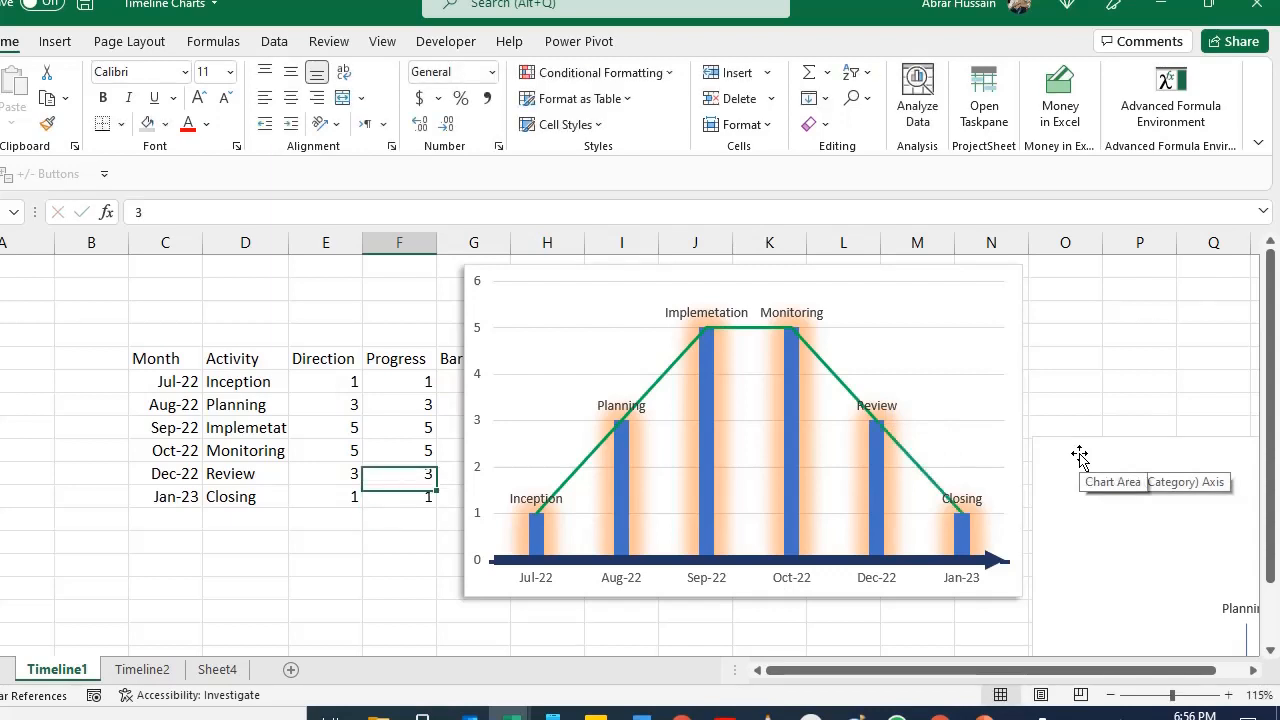
key("shift+Down")
key("shift+Down")
key("shift+Down")
key("shift+Down")
key("shift+Down")
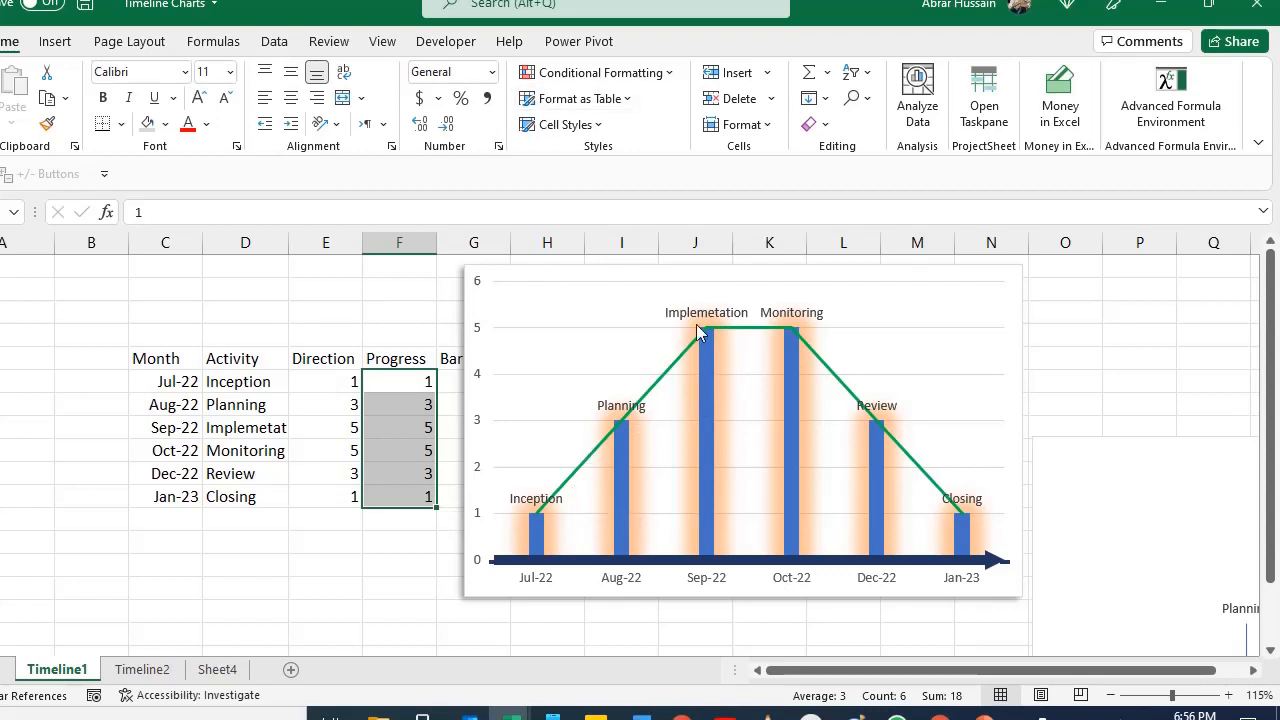
Step: Change the Progress series of the combo chart to the Area chart type and close the plot area formatting options
double_click(656, 281)
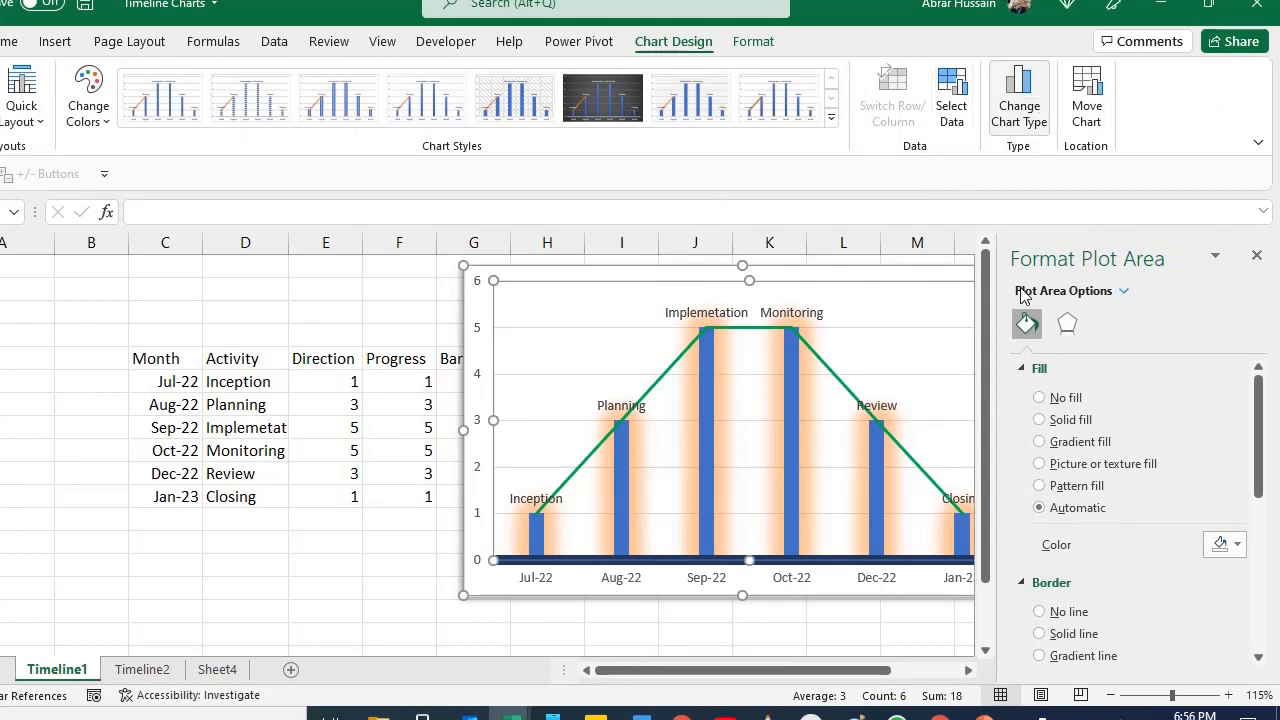
left_click(1019, 100)
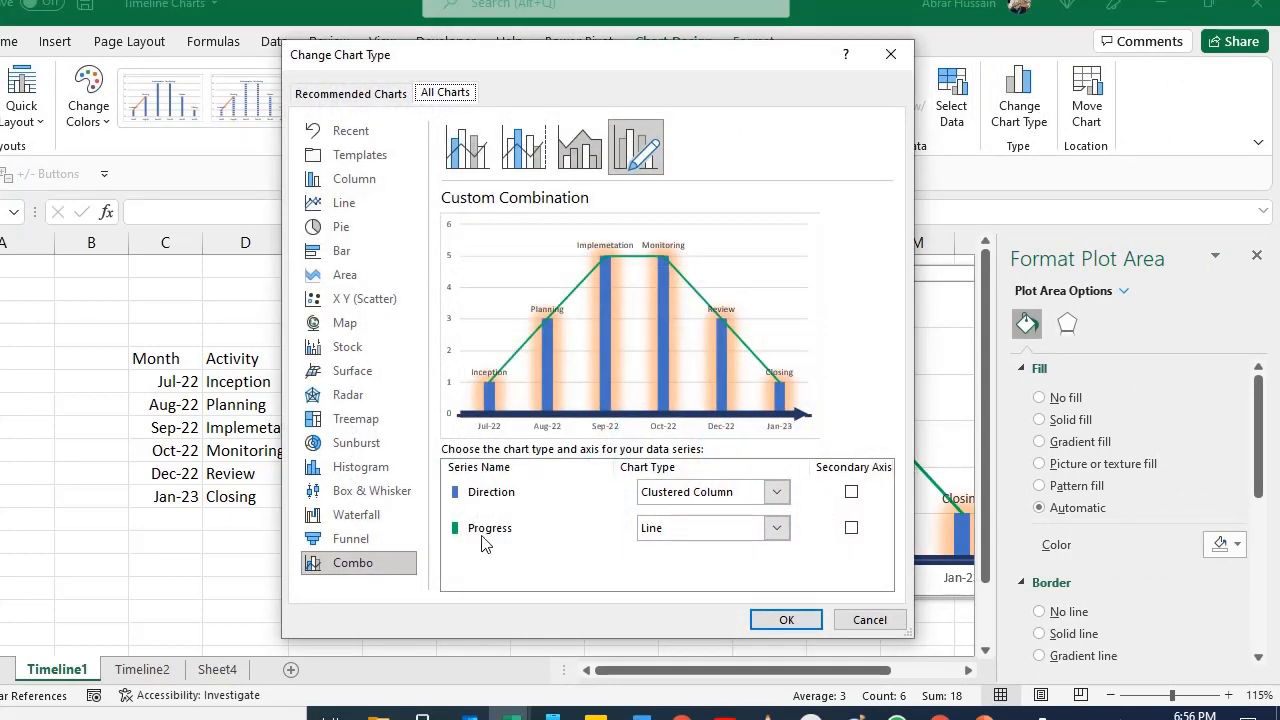
left_click_drag(608, 57, 376, 41)
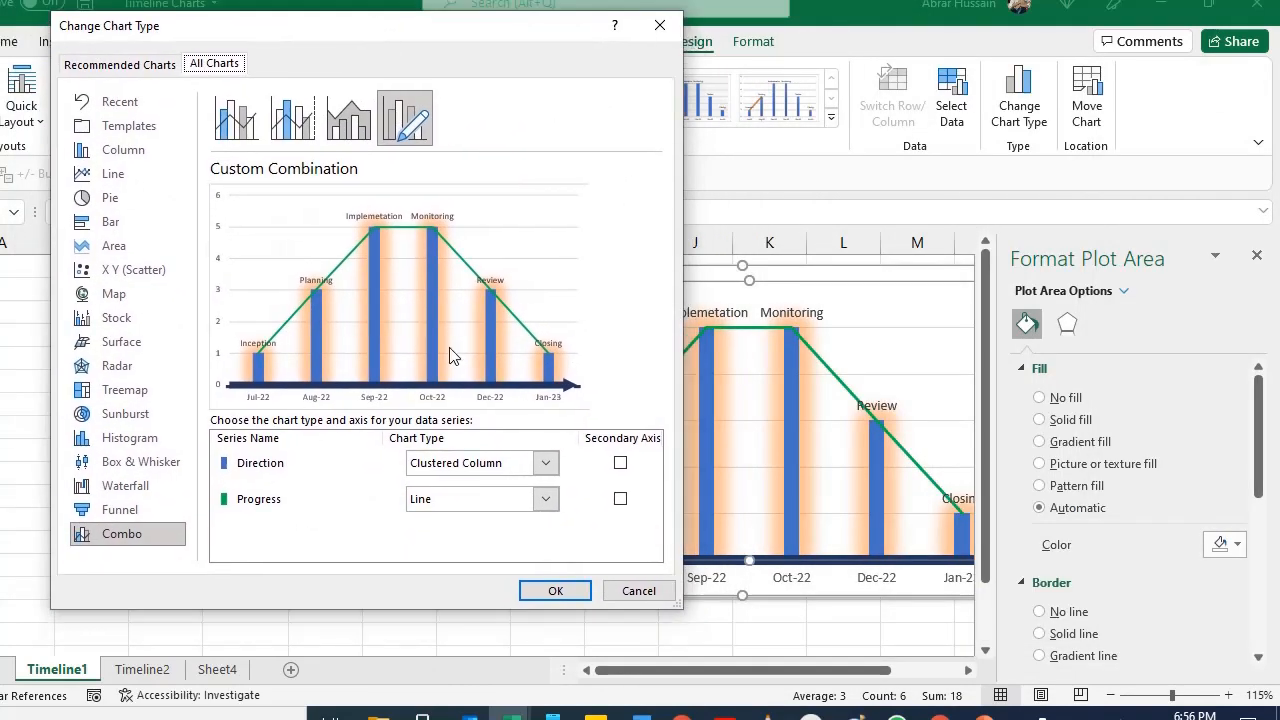
left_click(447, 498)
left_click(546, 450)
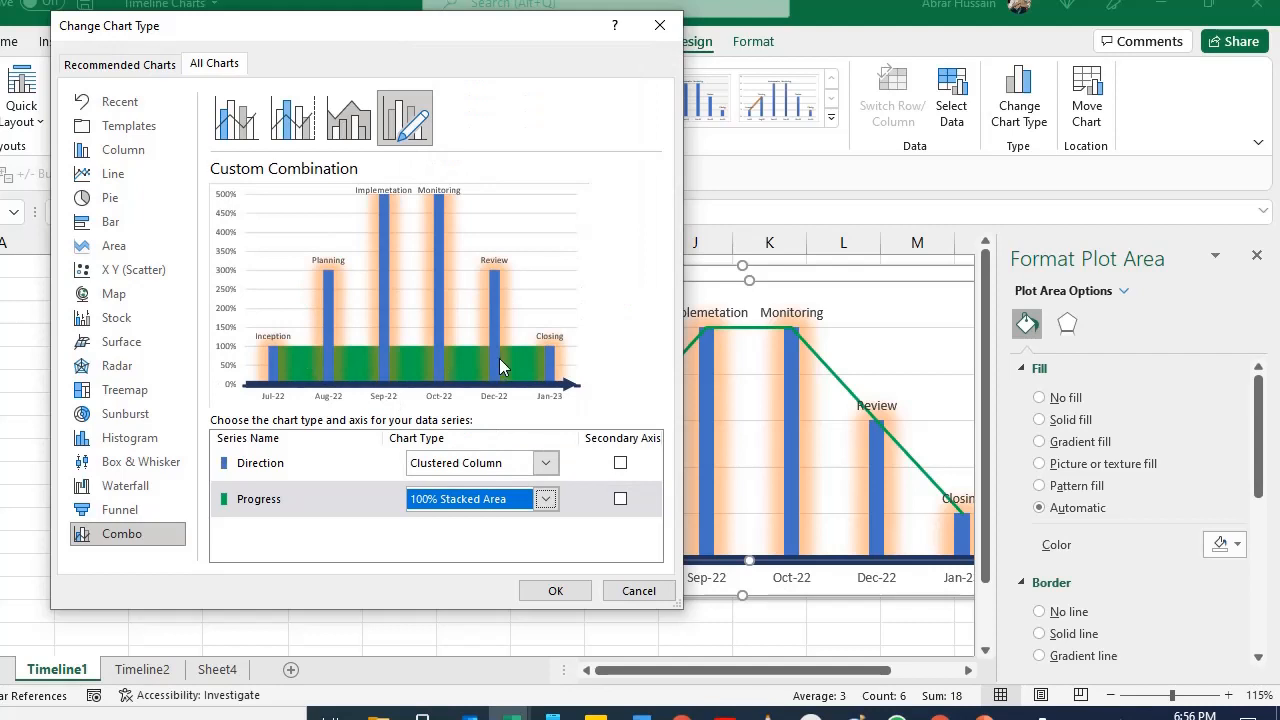
left_click(494, 500)
left_click(420, 445)
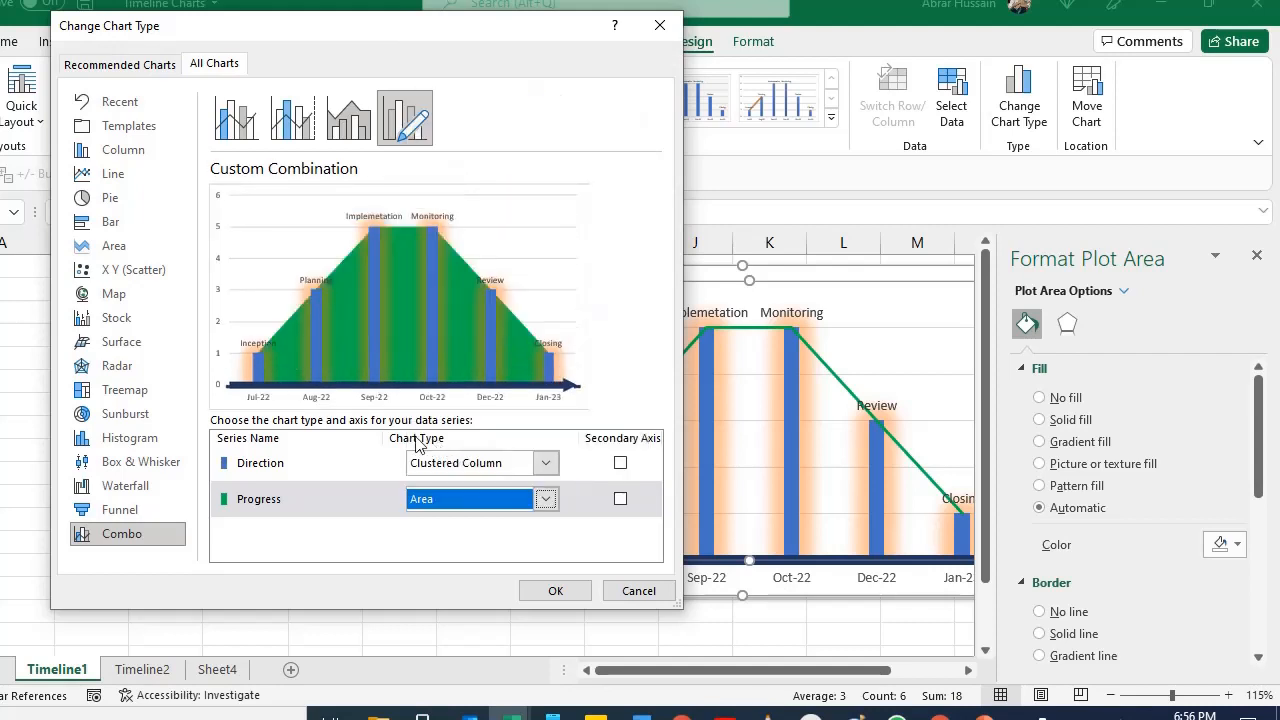
left_click(481, 510)
left_click(505, 442)
left_click(479, 500)
left_click(425, 447)
left_click(552, 592)
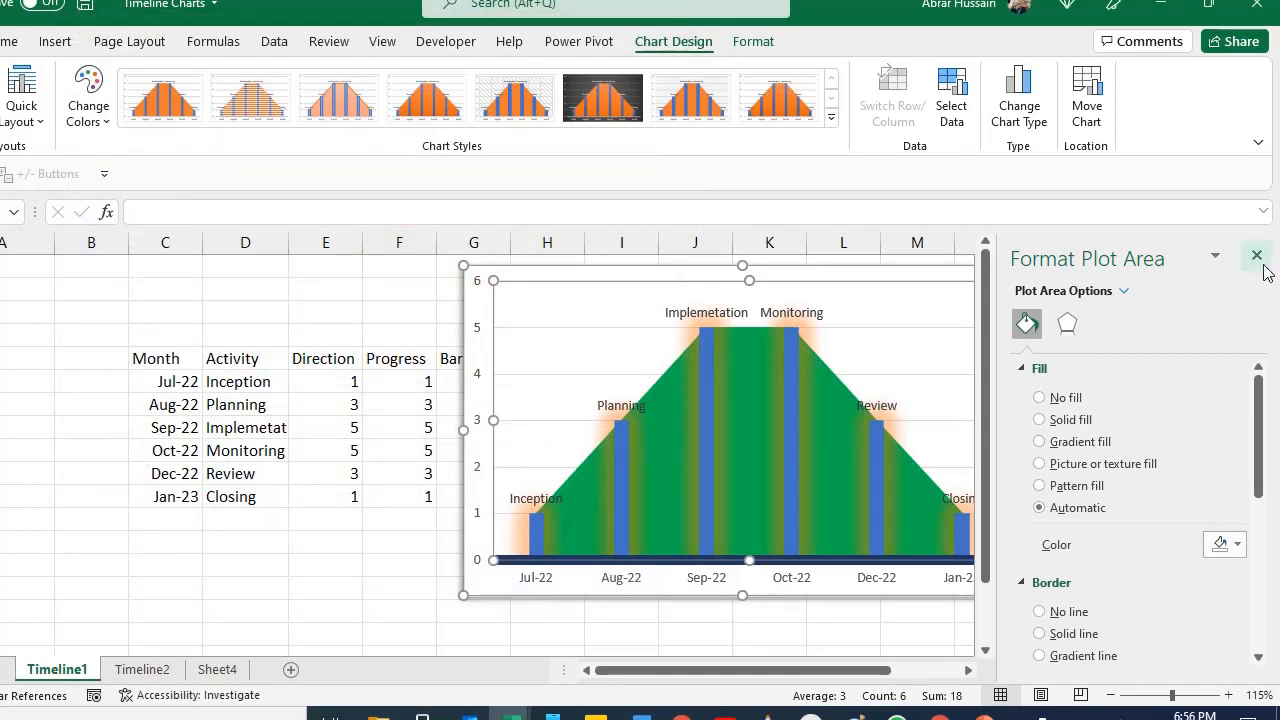
left_click(1257, 255)
Step: Clear the Progress values from Planning down to Closing
left_click(410, 496)
left_click(410, 404)
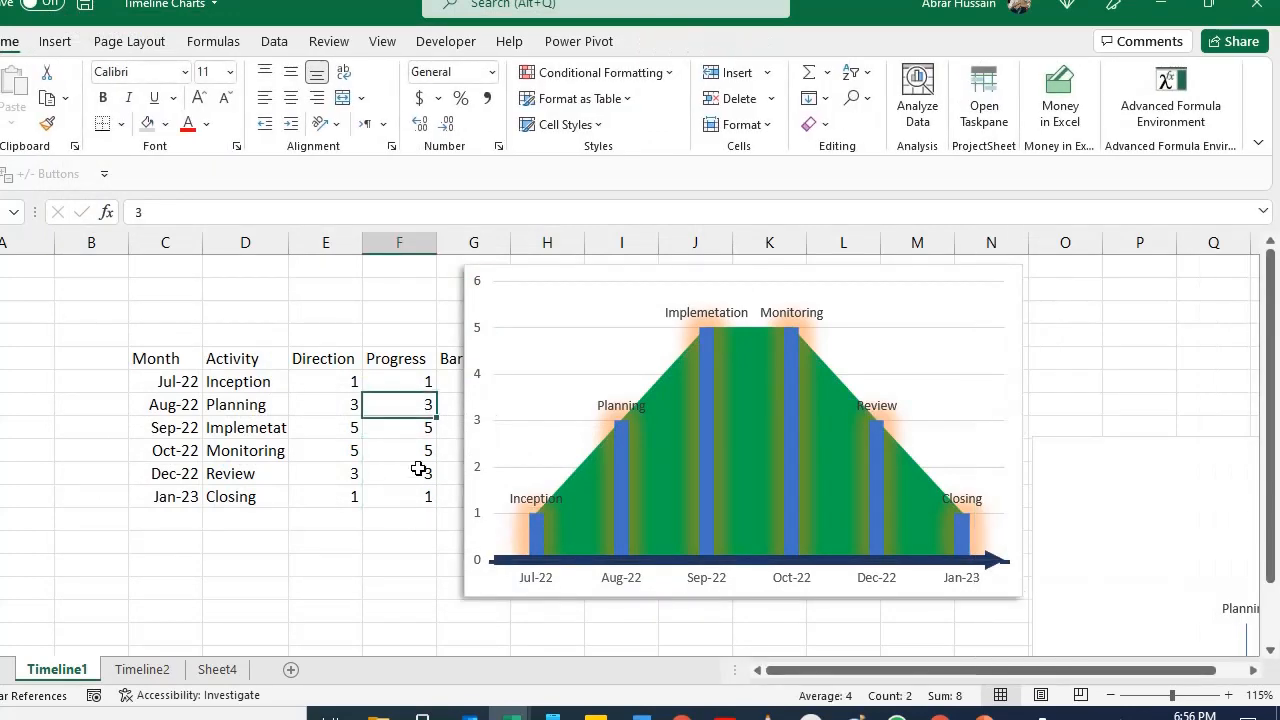
left_click_drag(419, 469, 403, 520)
key("Delete")
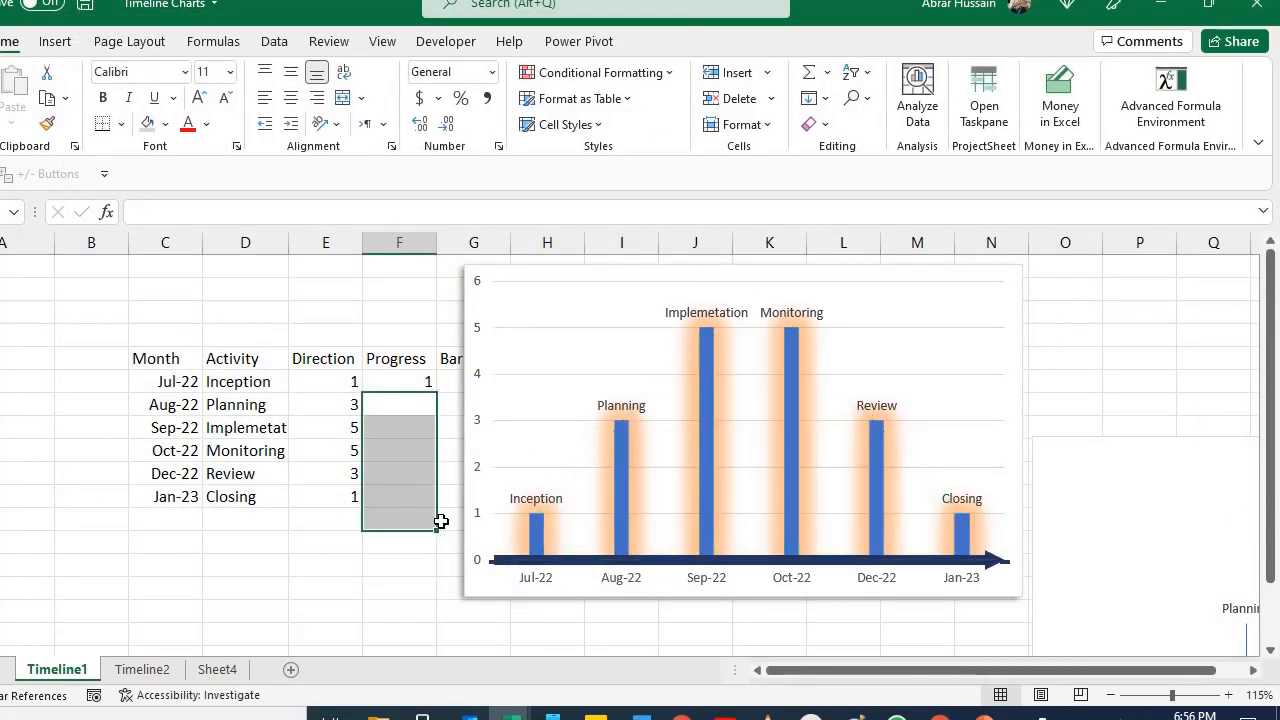
Step: Enter the Progress values 3 for Planning, 5 for the Sep-22 activity, 5 for Monitoring, 3 for Review and 1 for Closing
left_click(402, 385)
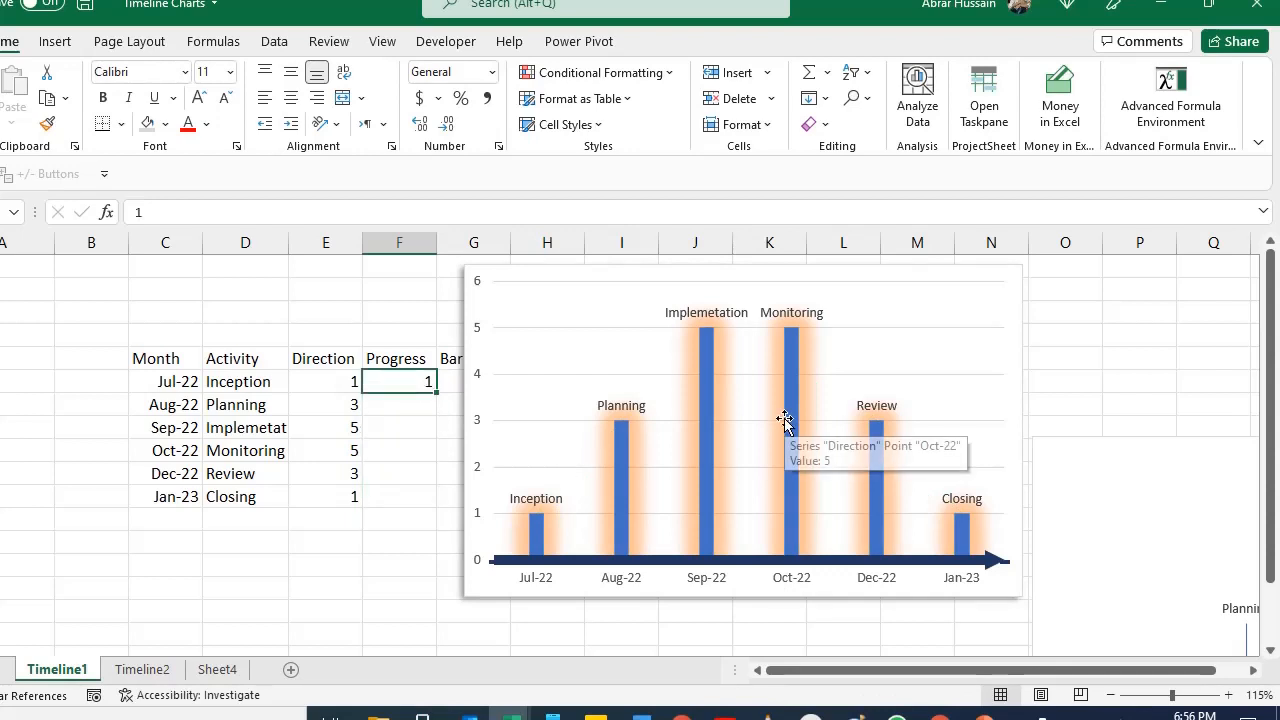
key("Down")
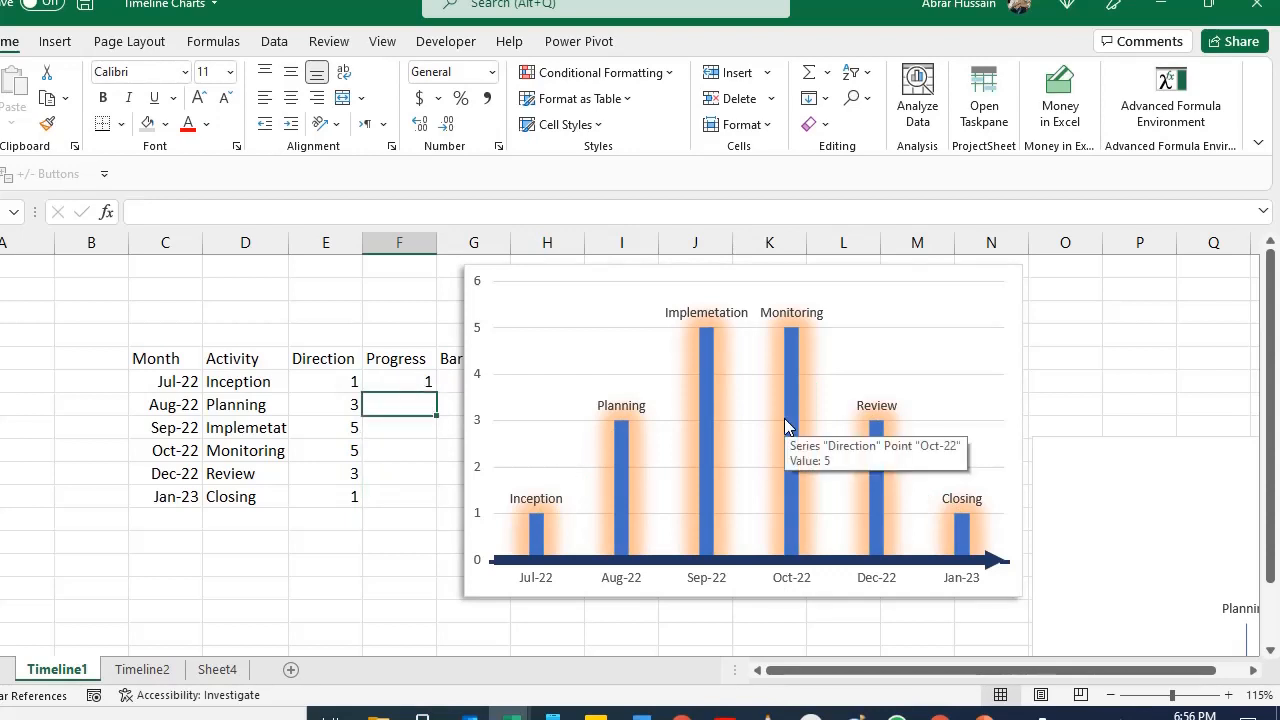
type("3")
key("Return")
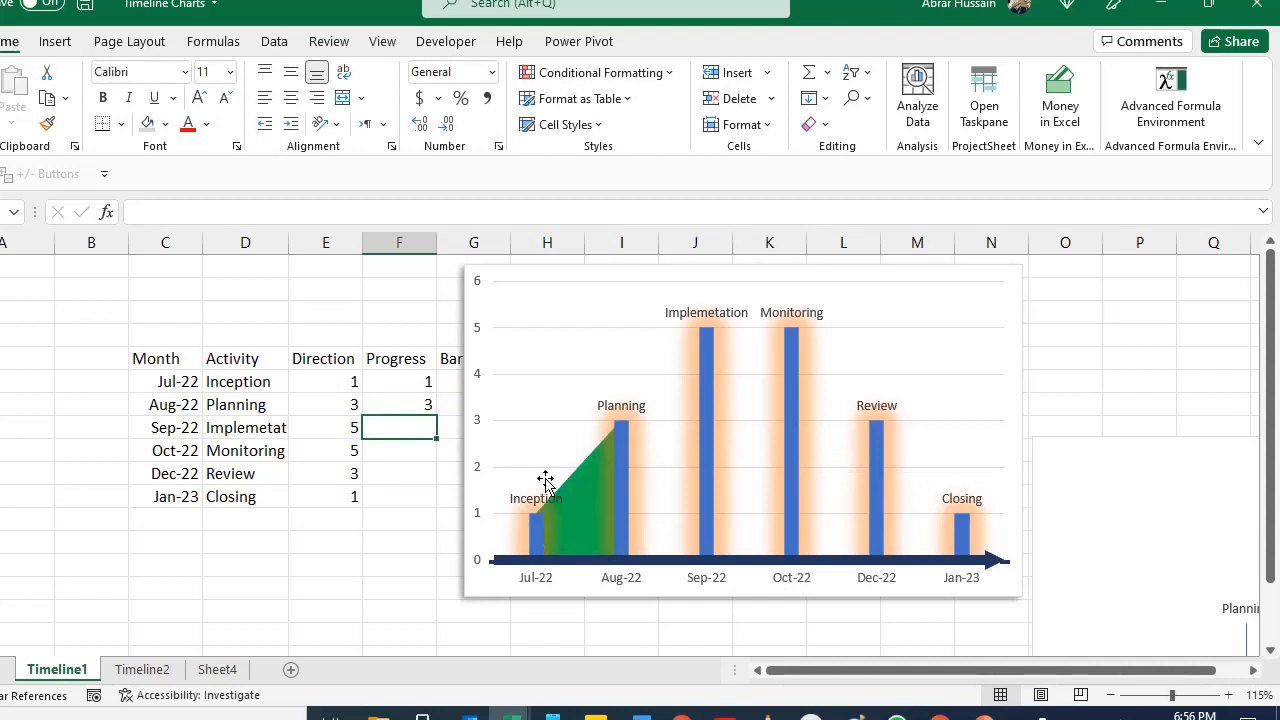
type("5")
key("Return")
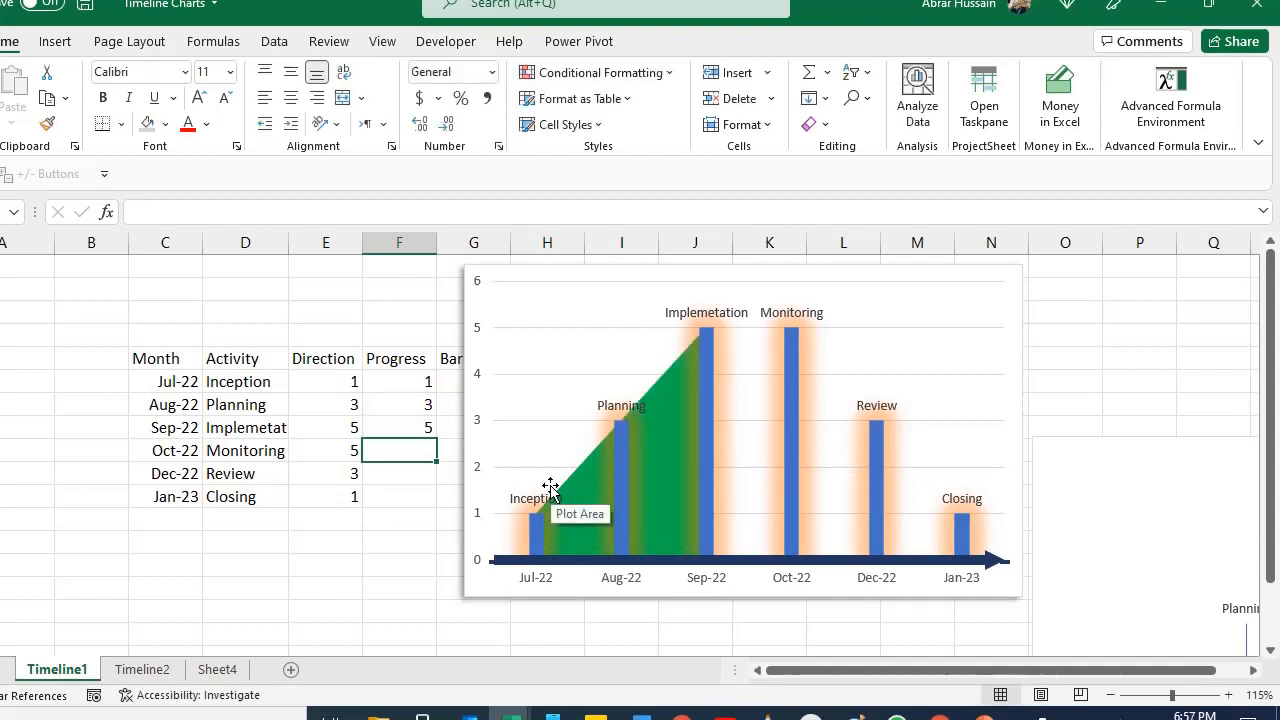
type("5")
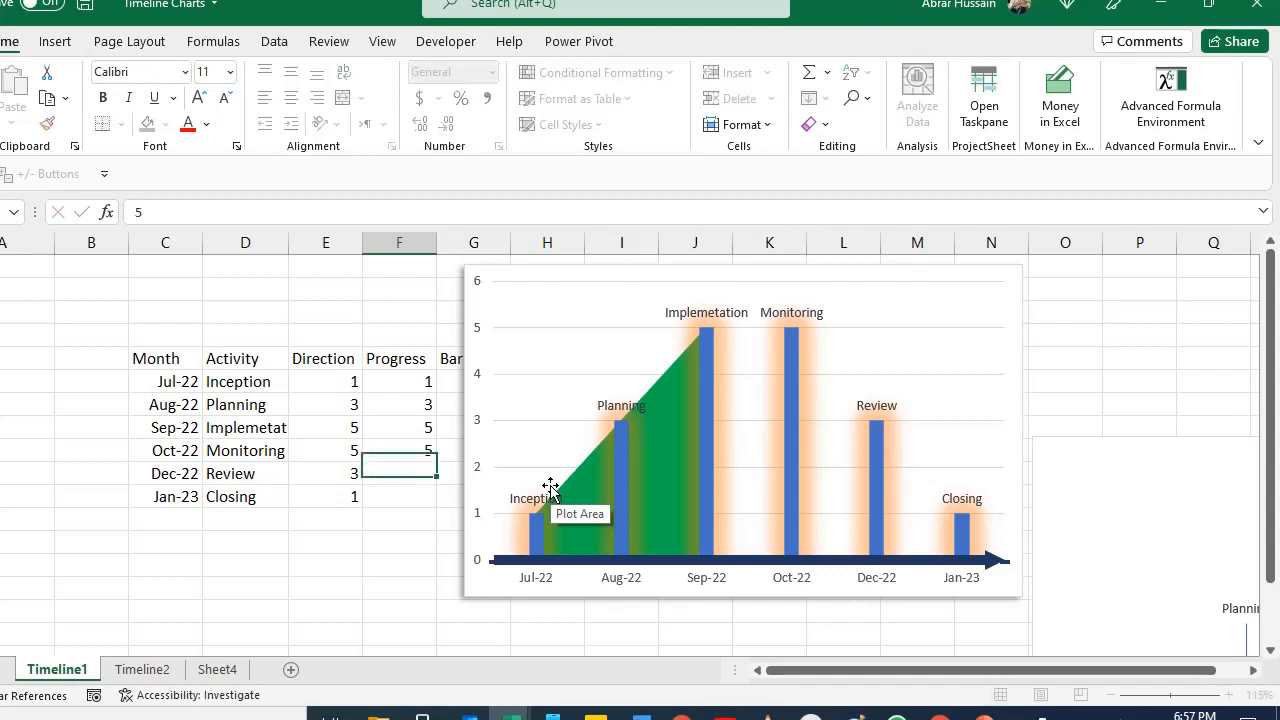
key("Return")
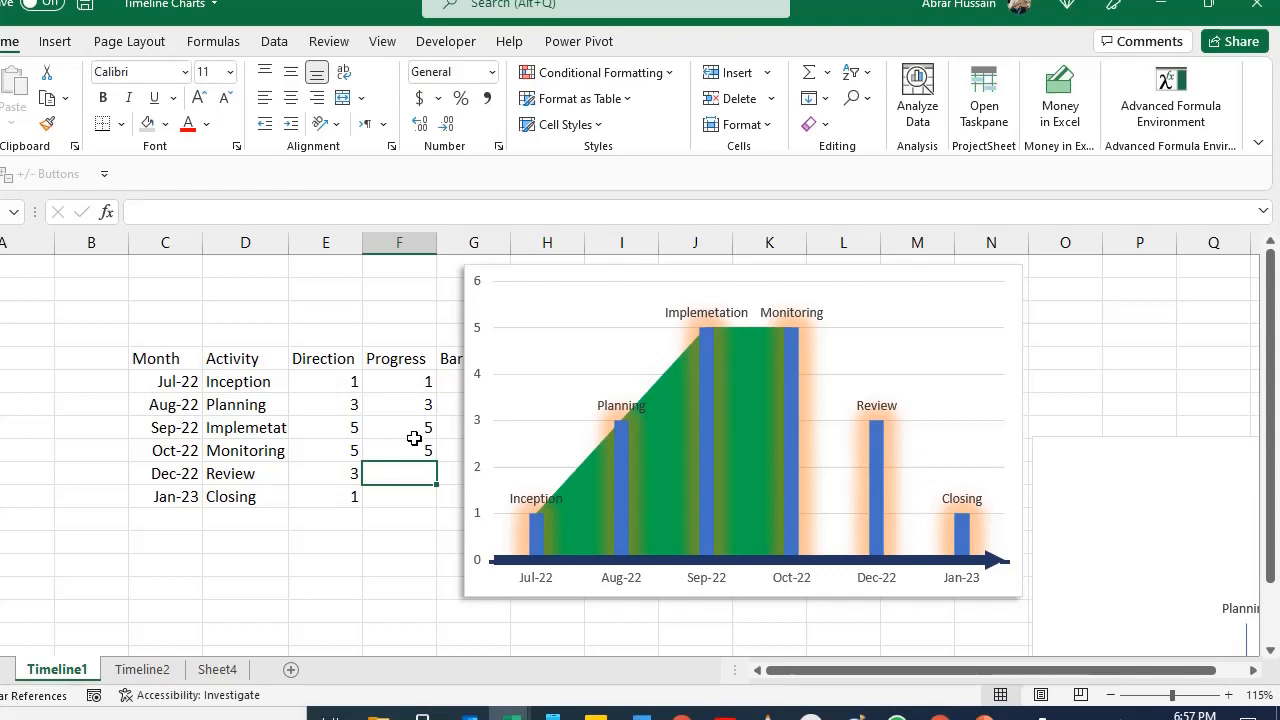
type("3")
key("Return")
type("1")
key("Up")
Step: Copy the timeline chart onto the blank PowerPoint slide and enlarge it to cover most of the slide
left_click(560, 272)
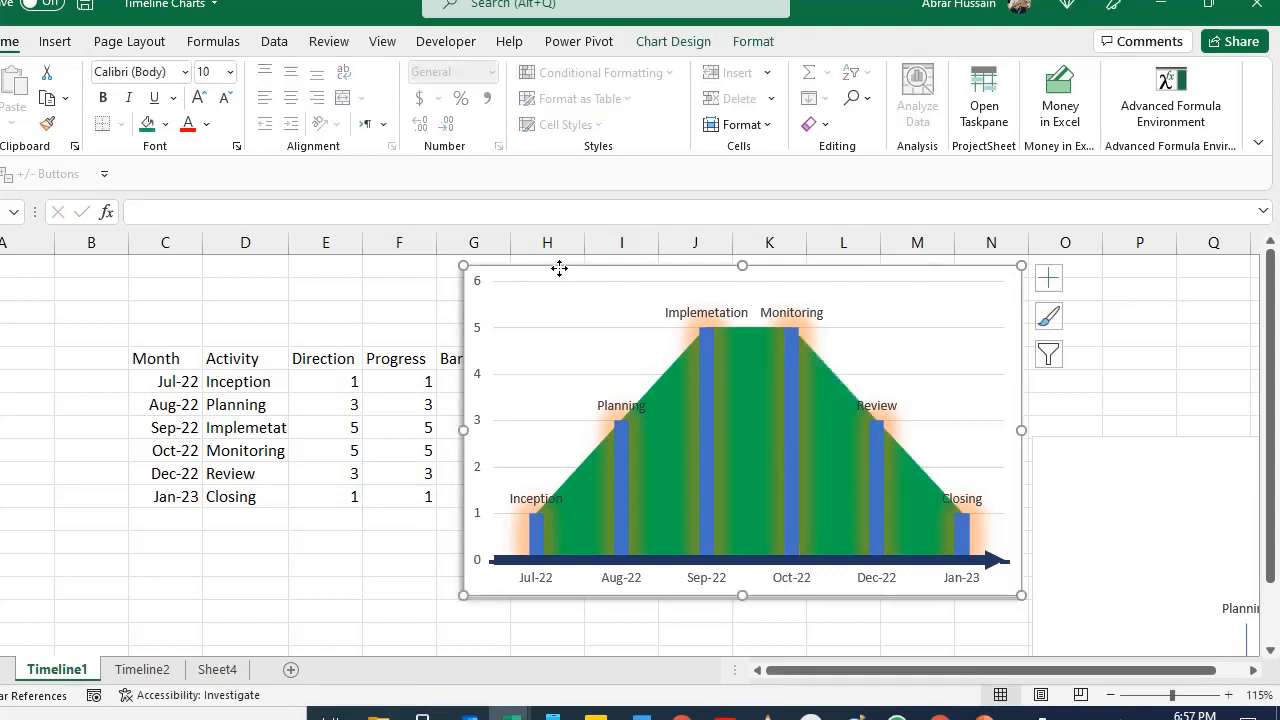
key("ctrl+c")
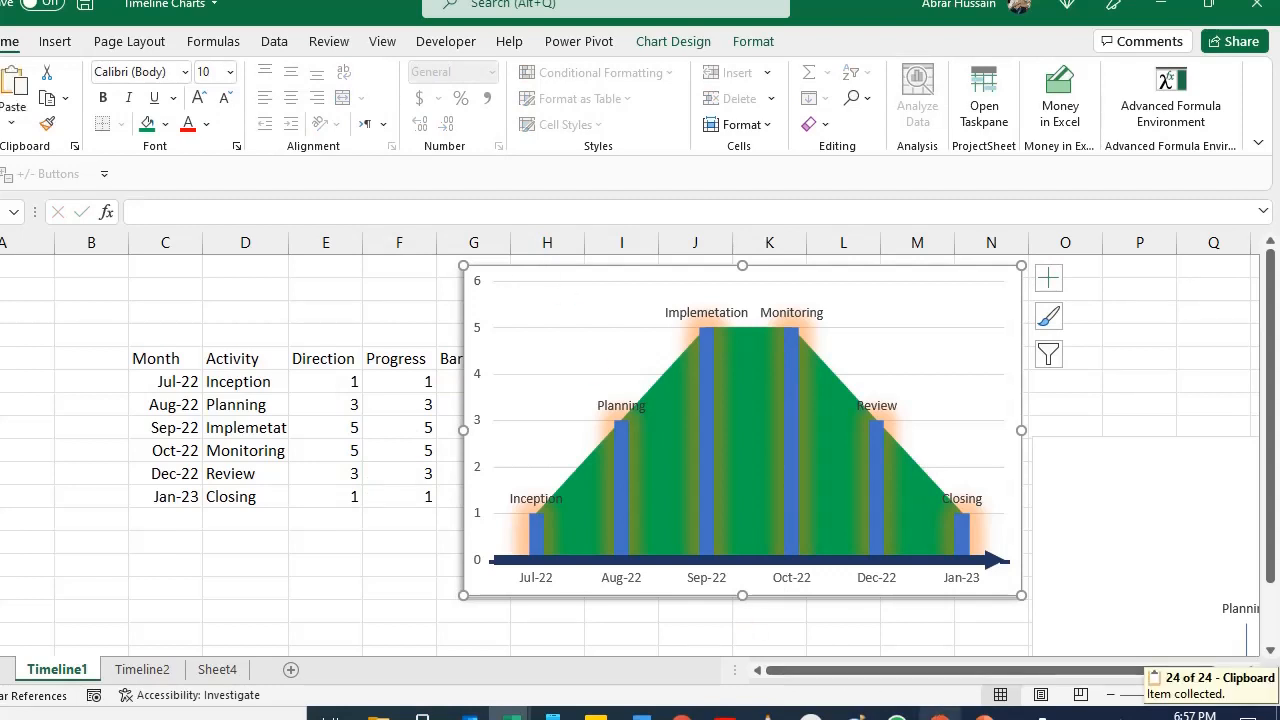
left_click(984, 714)
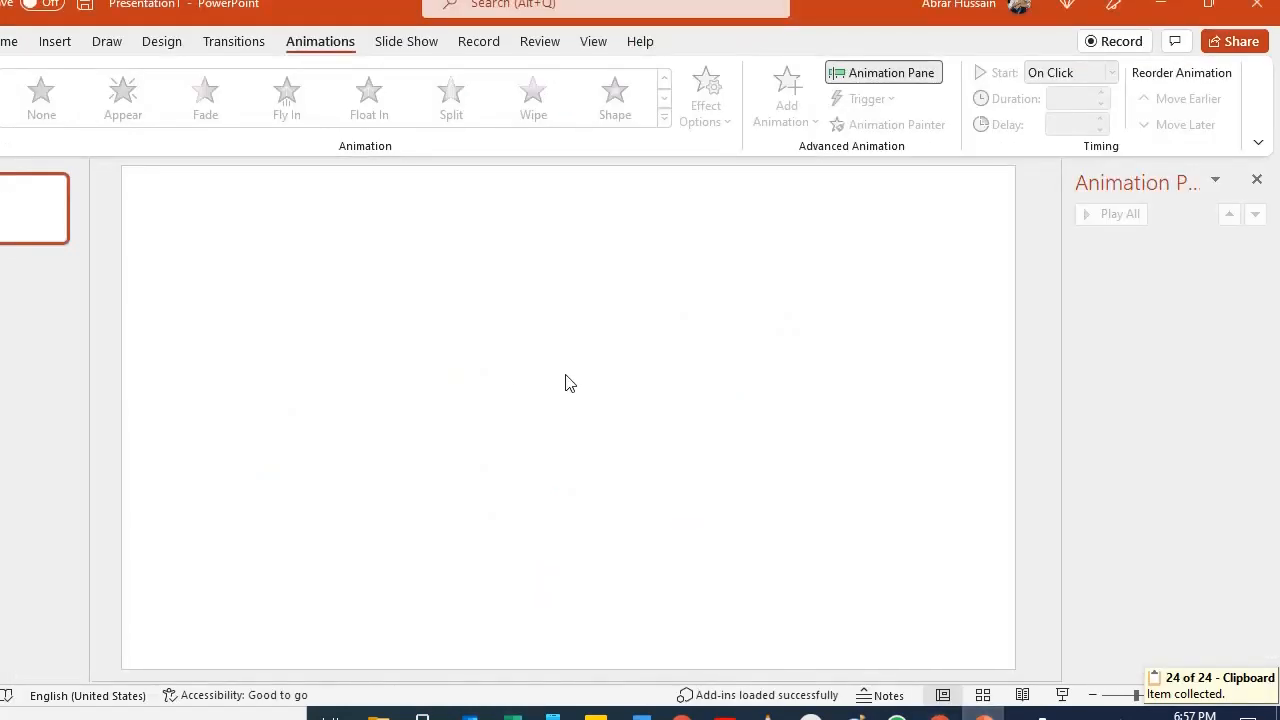
key("ctrl+v")
left_click_drag(449, 323, 243, 220)
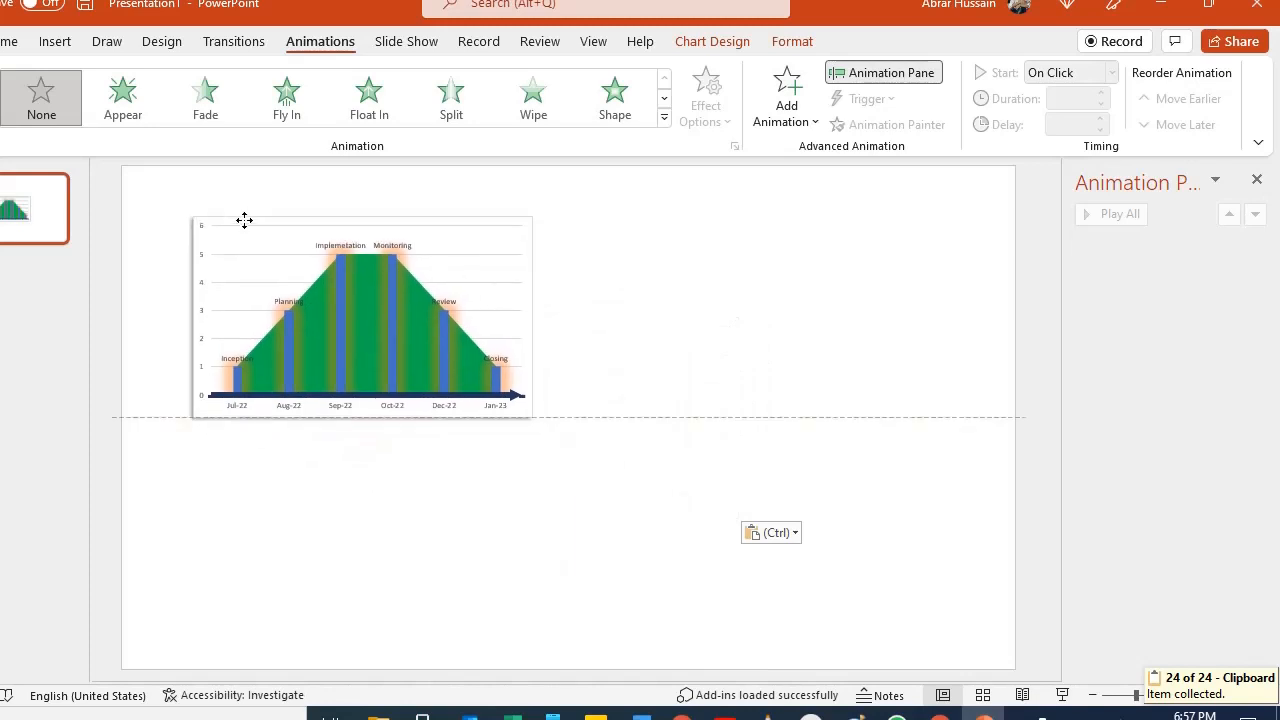
left_click_drag(531, 417, 953, 630)
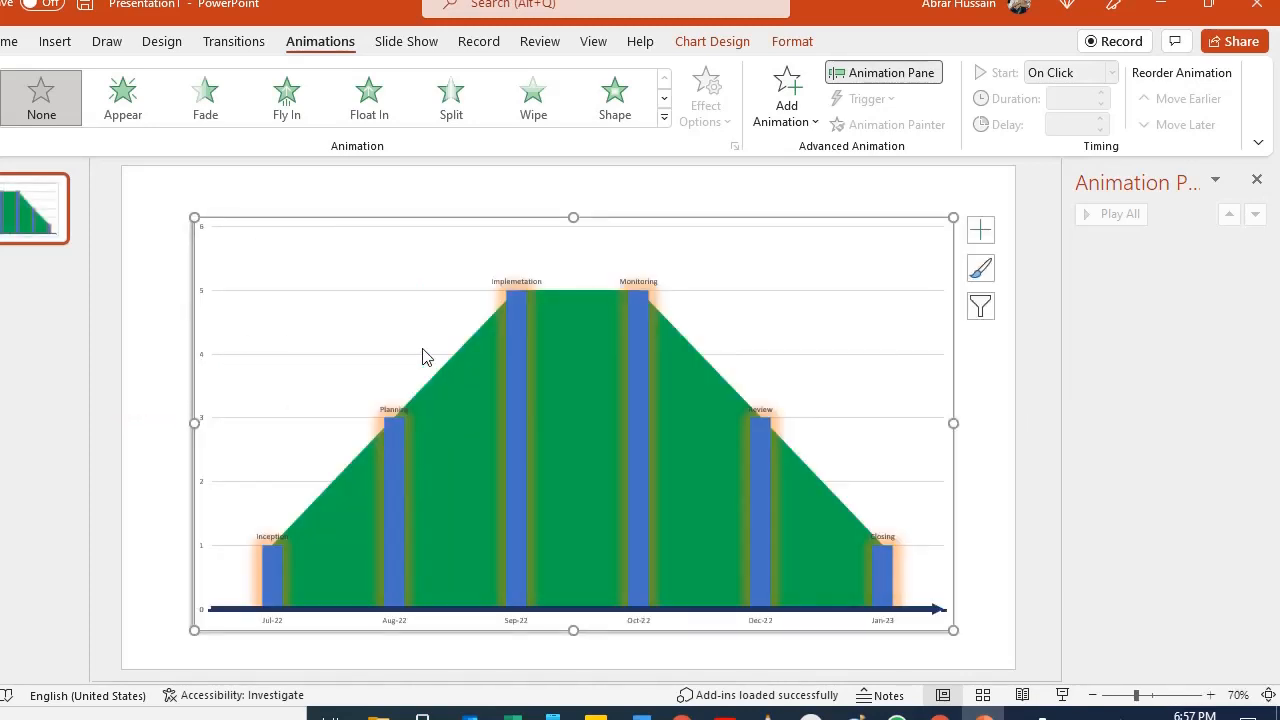
Step: Increase the font size of the slide chart's text and open the chart's source data for editing in Excel
left_click(8, 46)
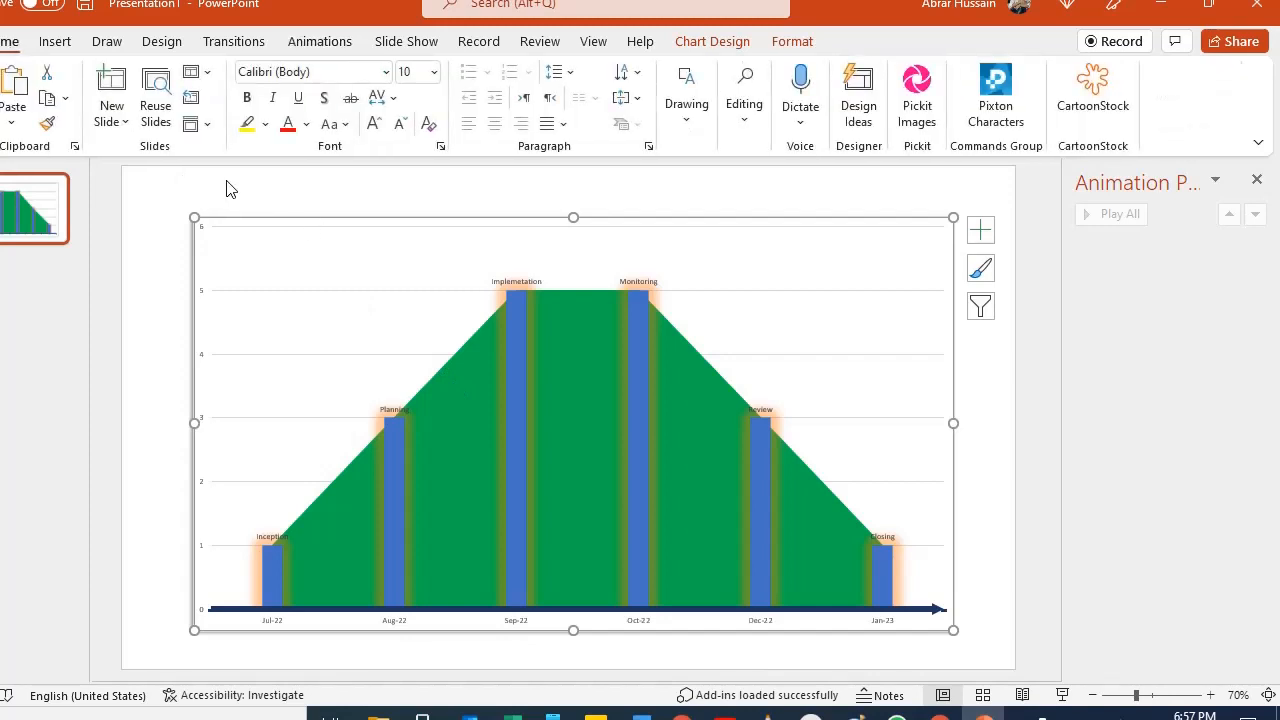
left_click(434, 72)
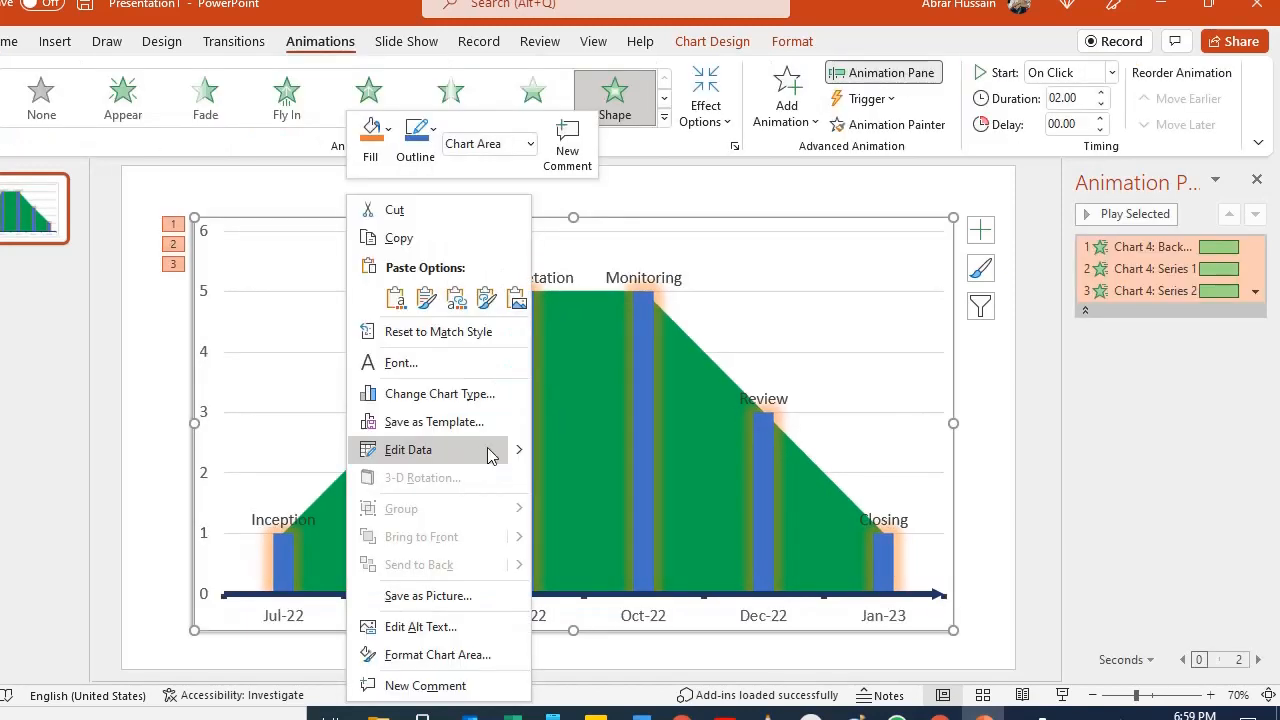
left_click(490, 455)
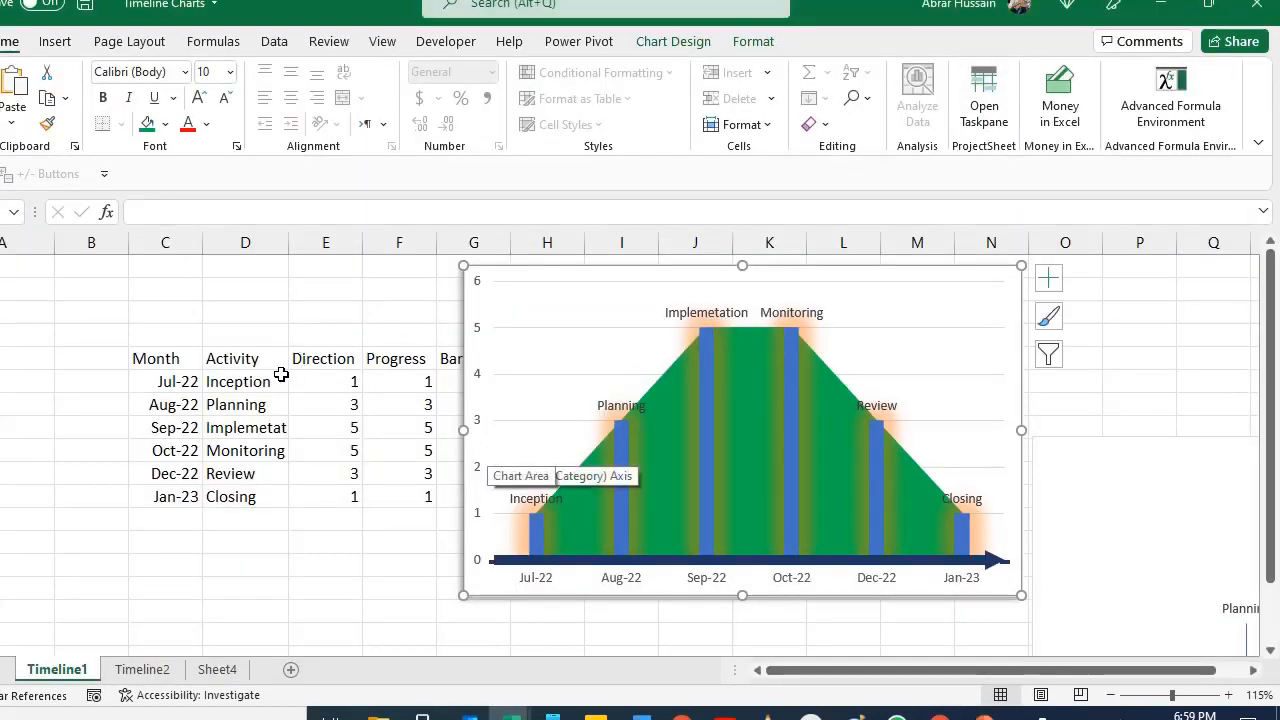
key("alt+Tab")
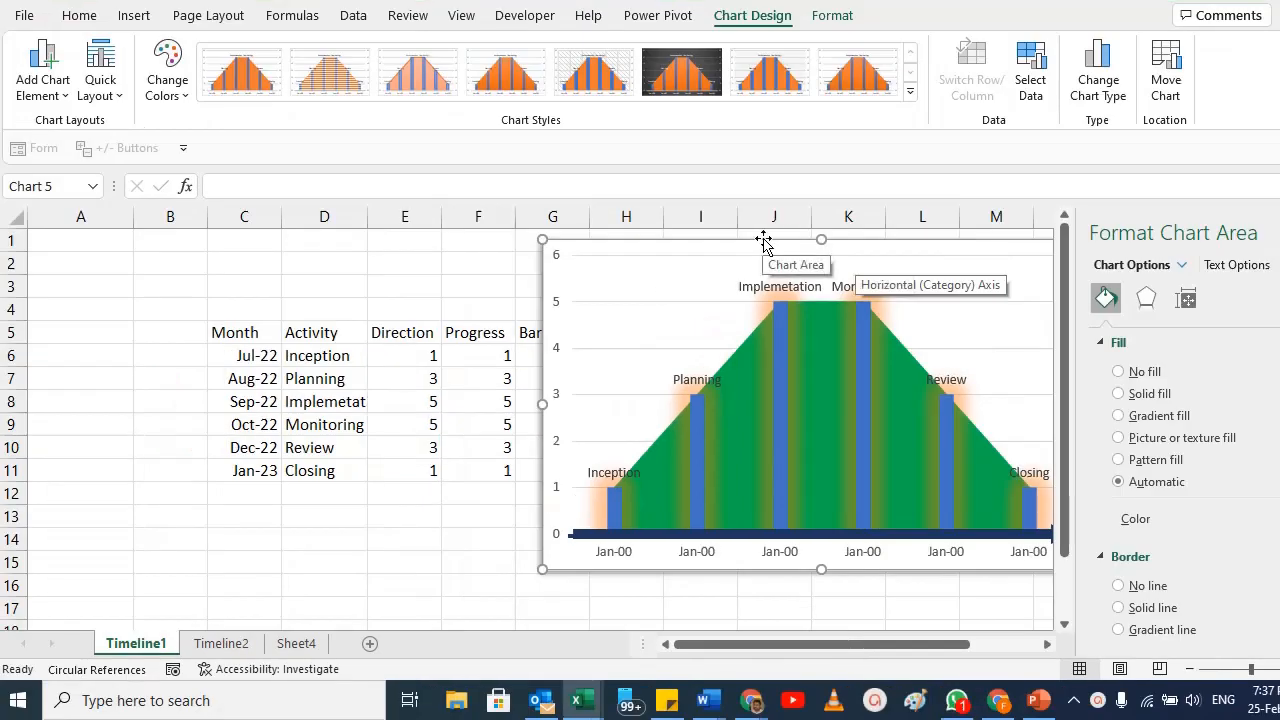
Step: Move the timeline chart over the Progress column of the sheet and select the Direction values of all activities
left_click_drag(763, 241, 686, 257)
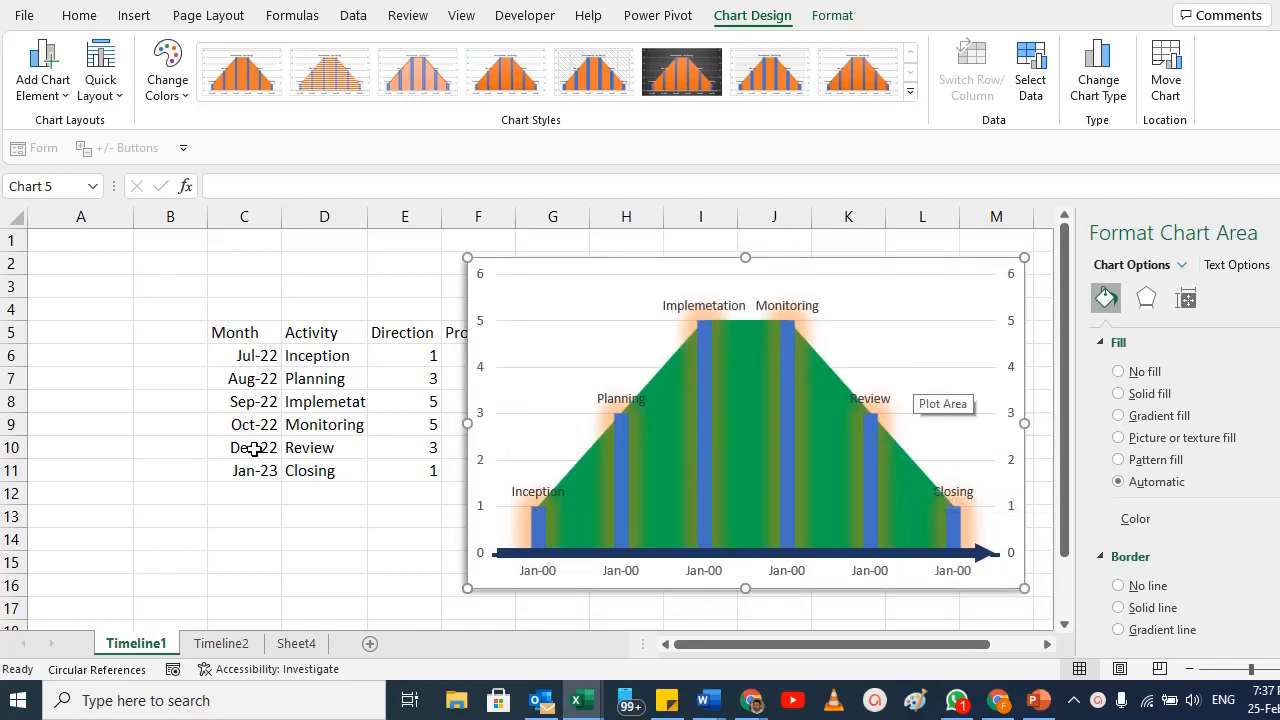
left_click_drag(415, 355, 408, 474)
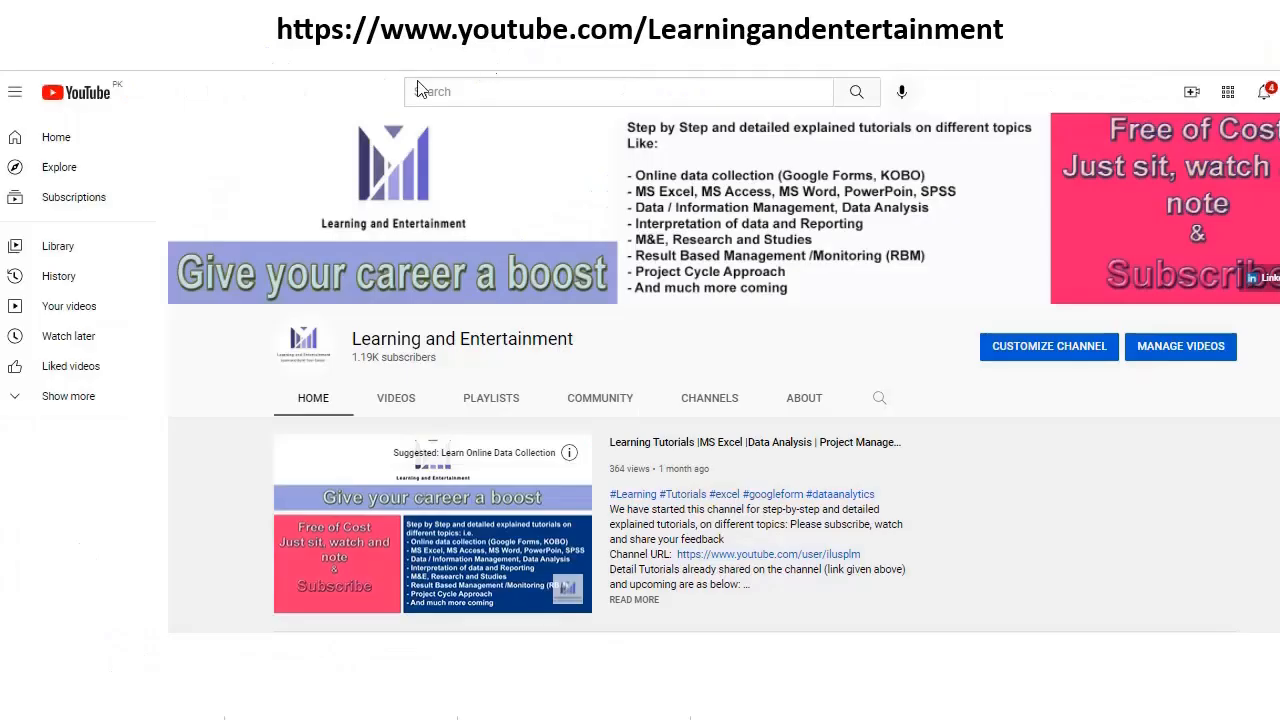
Step: Look through the playlists, uploads, and Excel and PowerPoint series on the Learning and Entertainment YouTube channel's home page
scroll(314, 408, "down", 5)
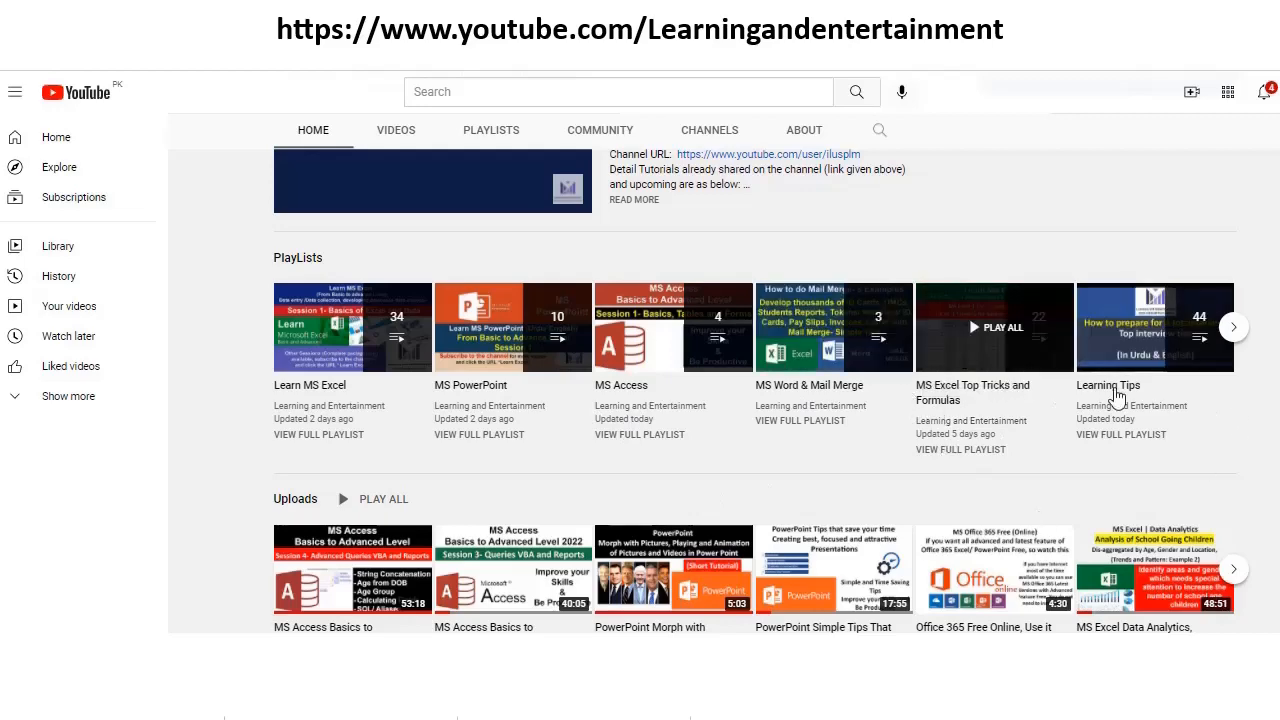
left_click(1236, 337)
scroll(425, 553, "up", 1)
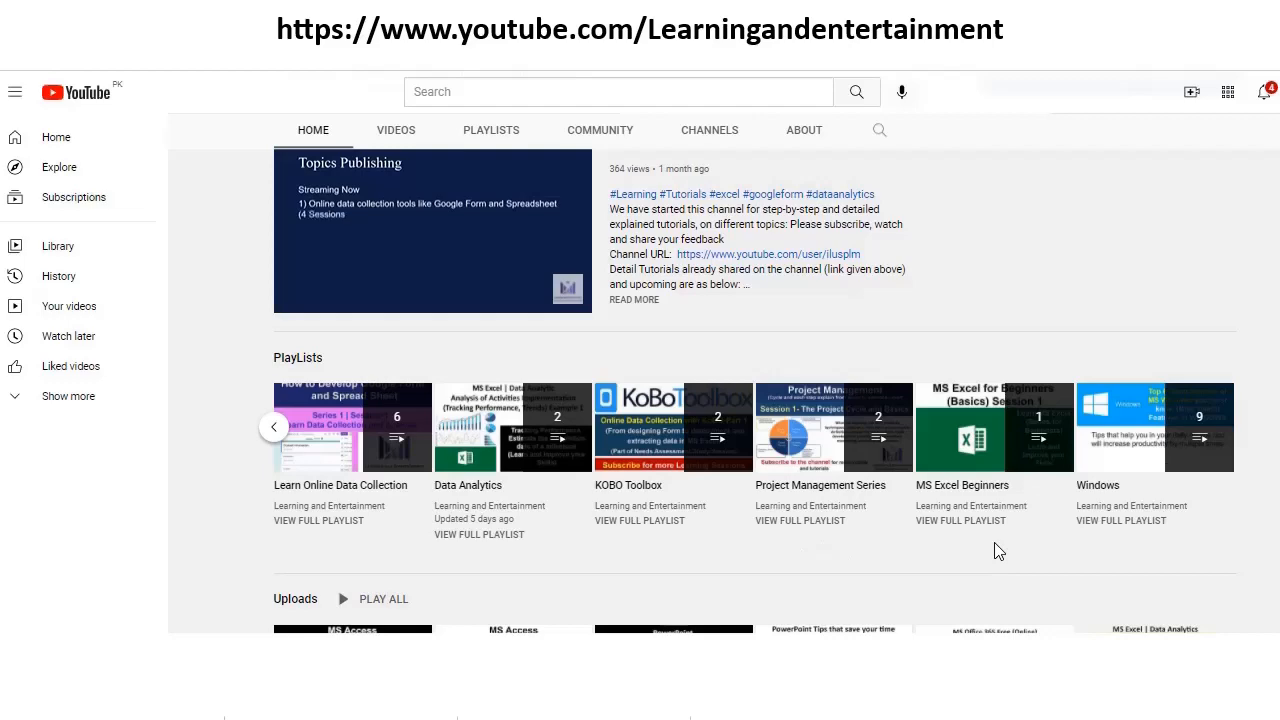
scroll(473, 561, "down", 2)
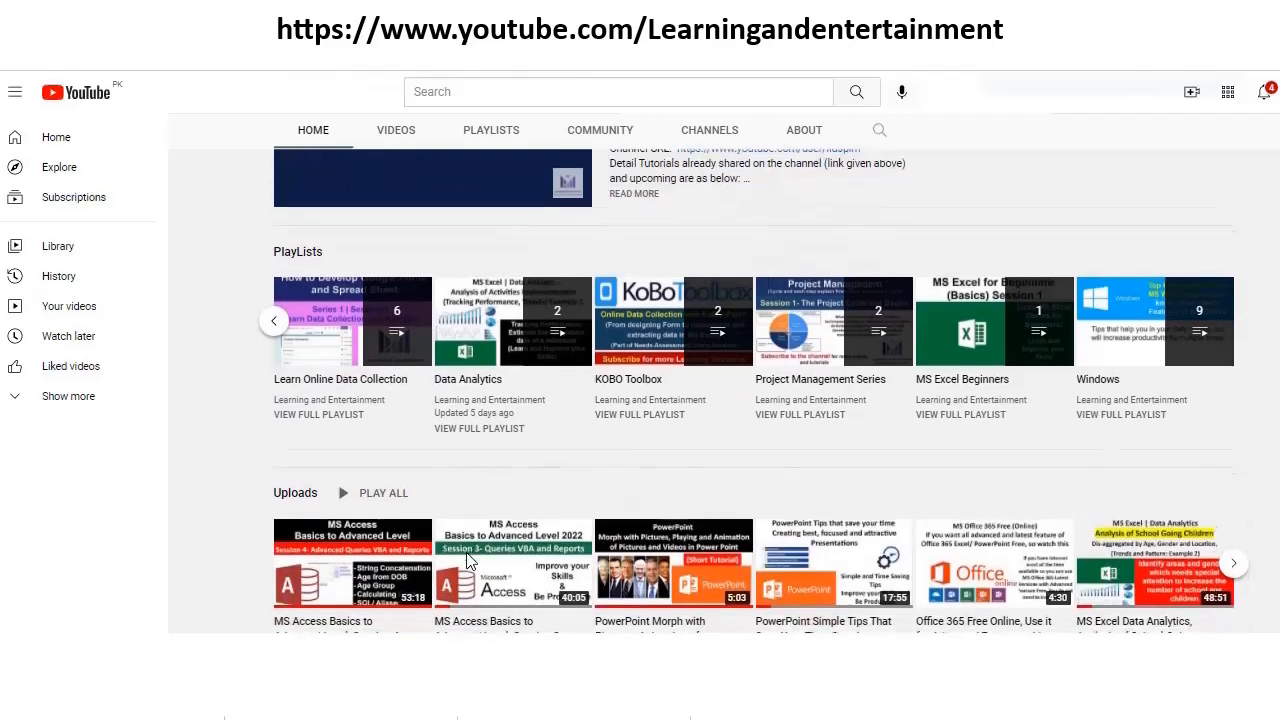
scroll(655, 591, "down", 4)
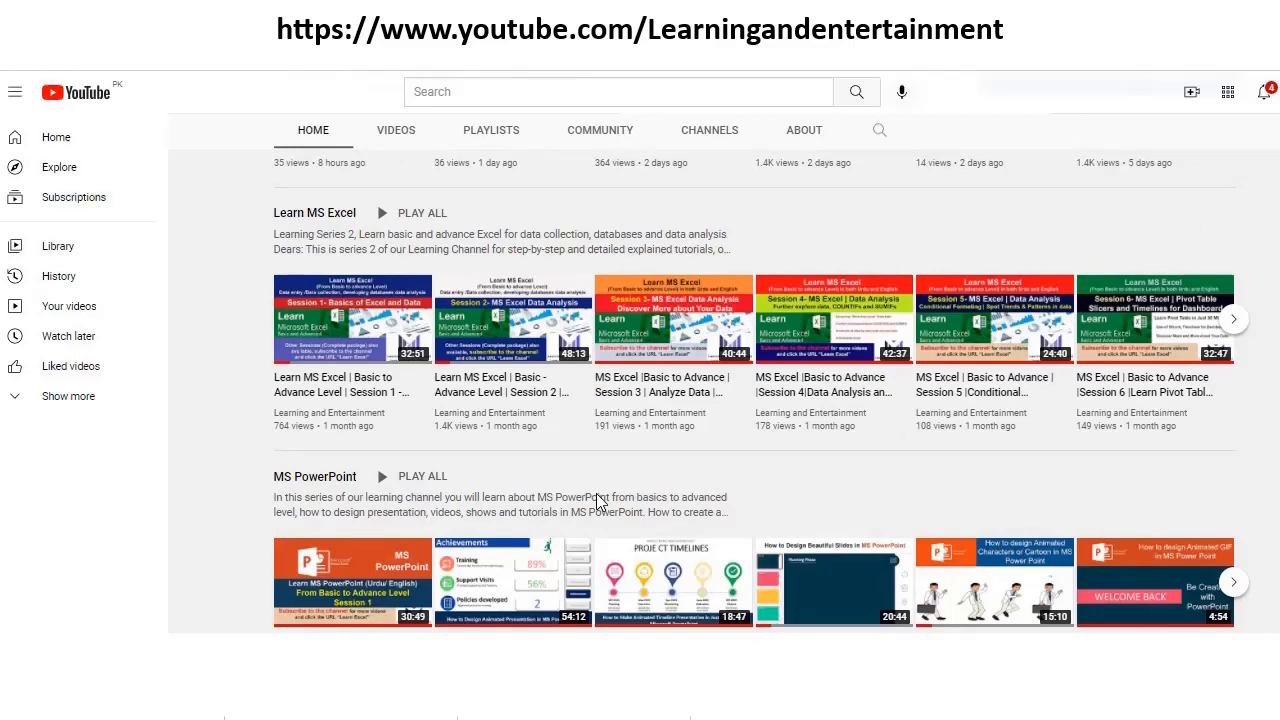
scroll(598, 493, "down", 1)
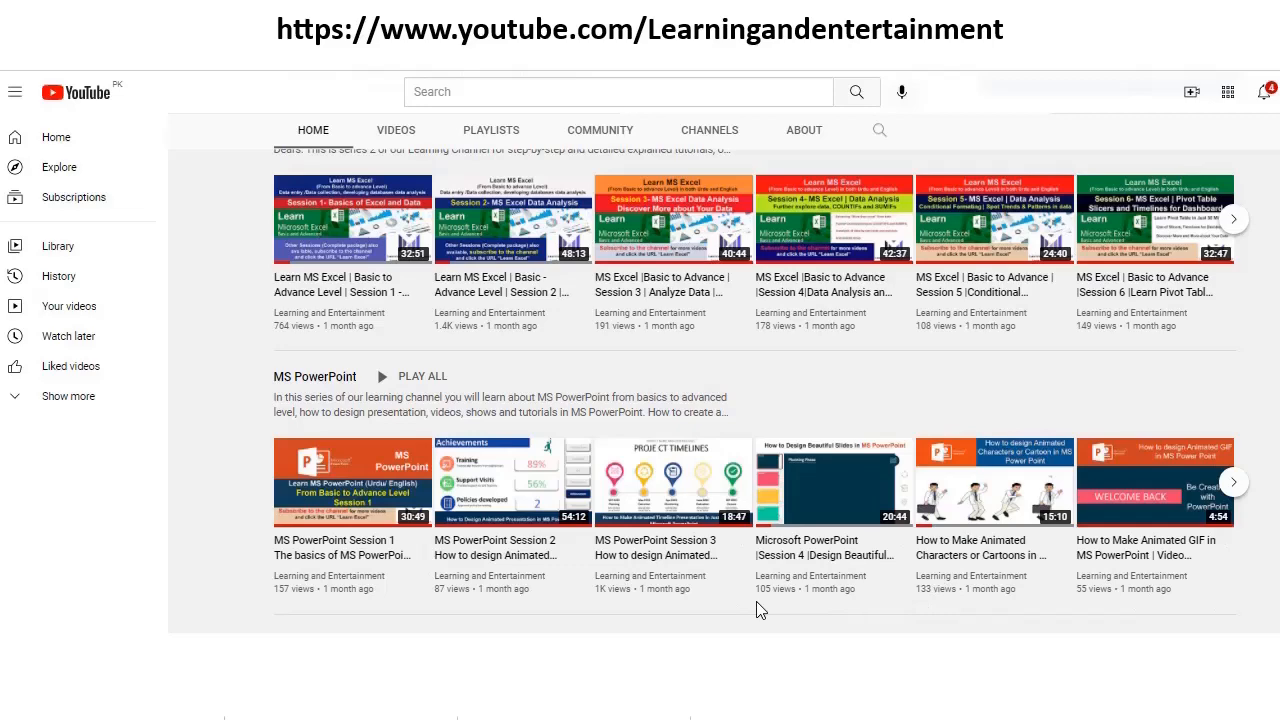
scroll(365, 500, "up", 5)
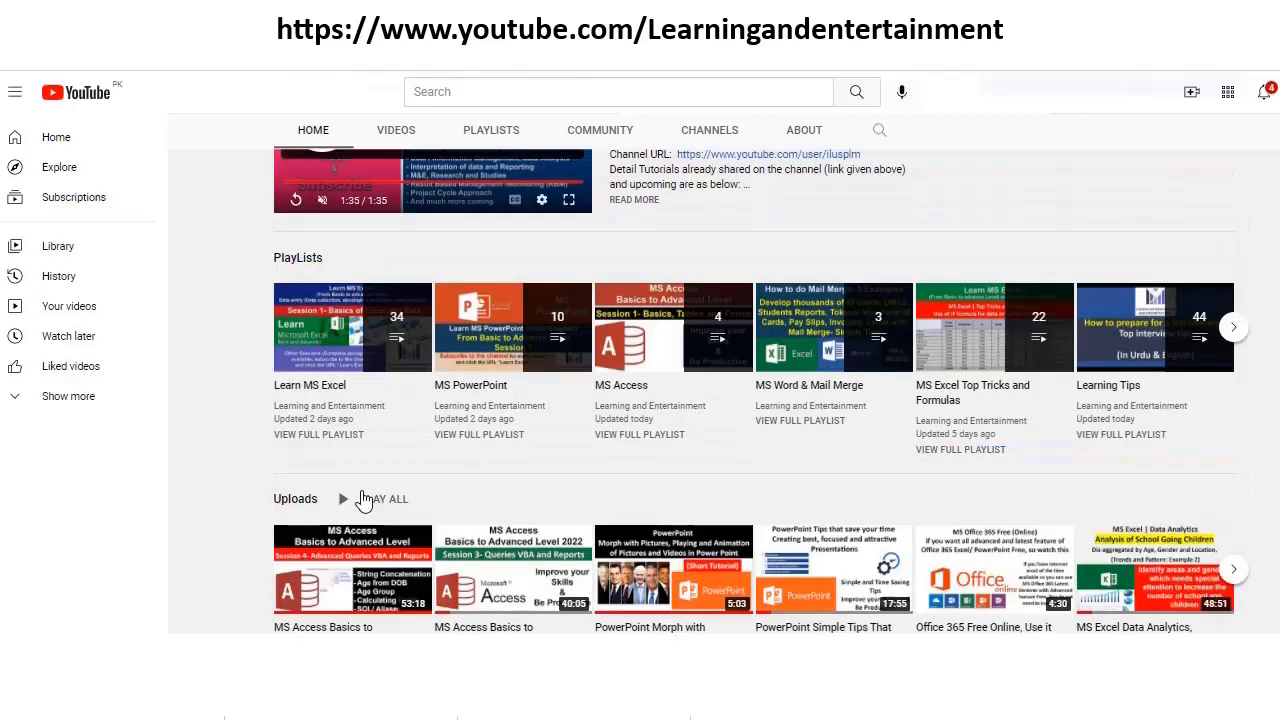